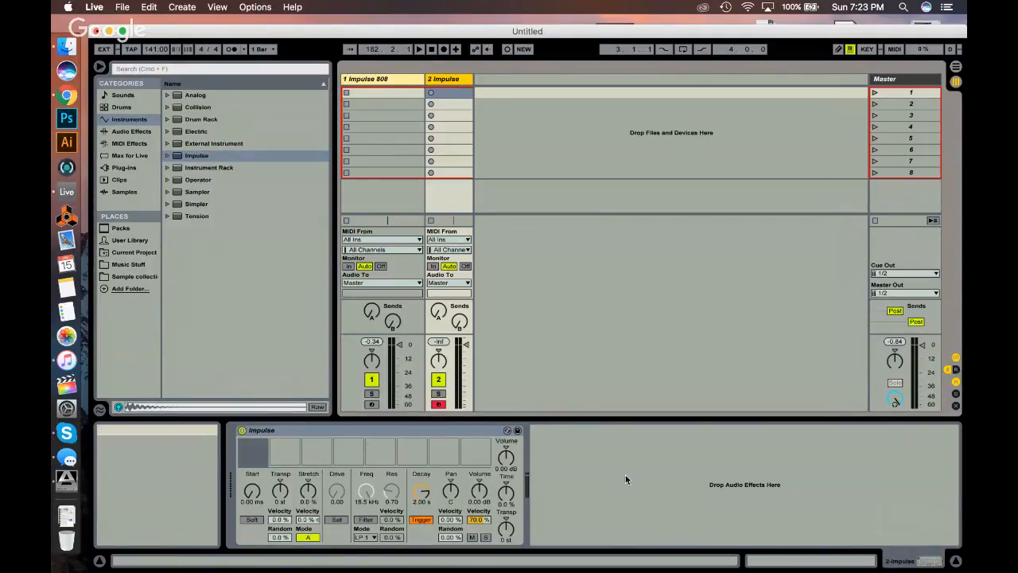
- Remove the Impulse device from track 2 and widen the empty MIDI track
{"action": "left_click", "coordinate": [446, 431]}
{"action": "key", "text": "Delete"}
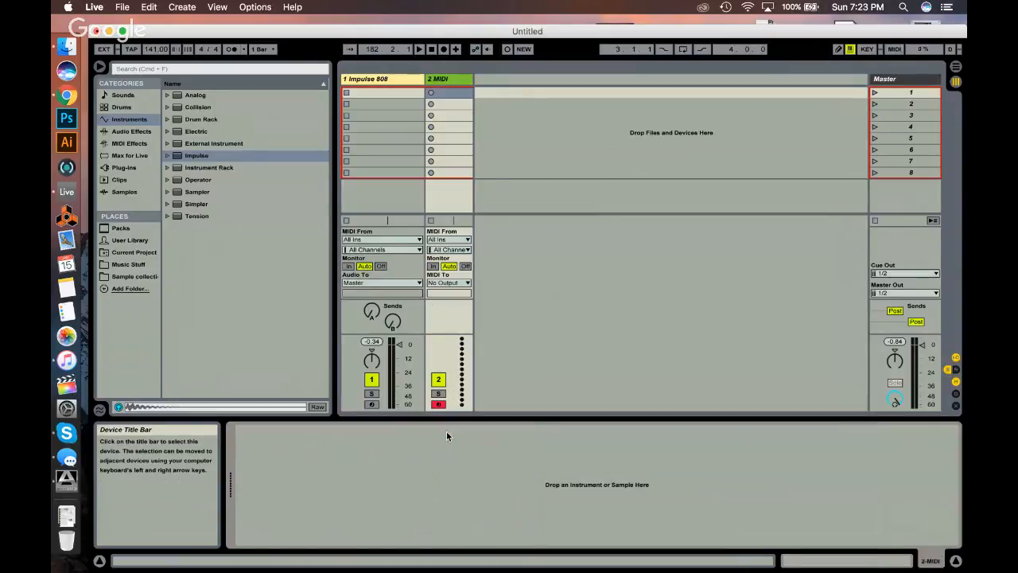
{"action": "left_click_drag", "start_coordinate": [474, 80], "coordinate": [534, 79]}
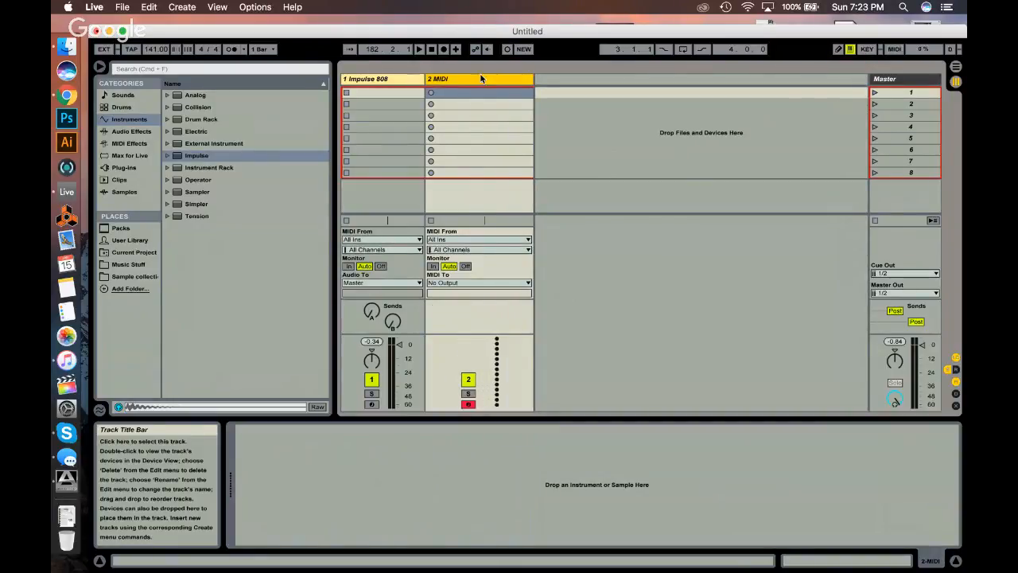
- Load the Electric instrument onto track 2 and delete it from the track again
{"action": "left_click", "coordinate": [239, 220]}
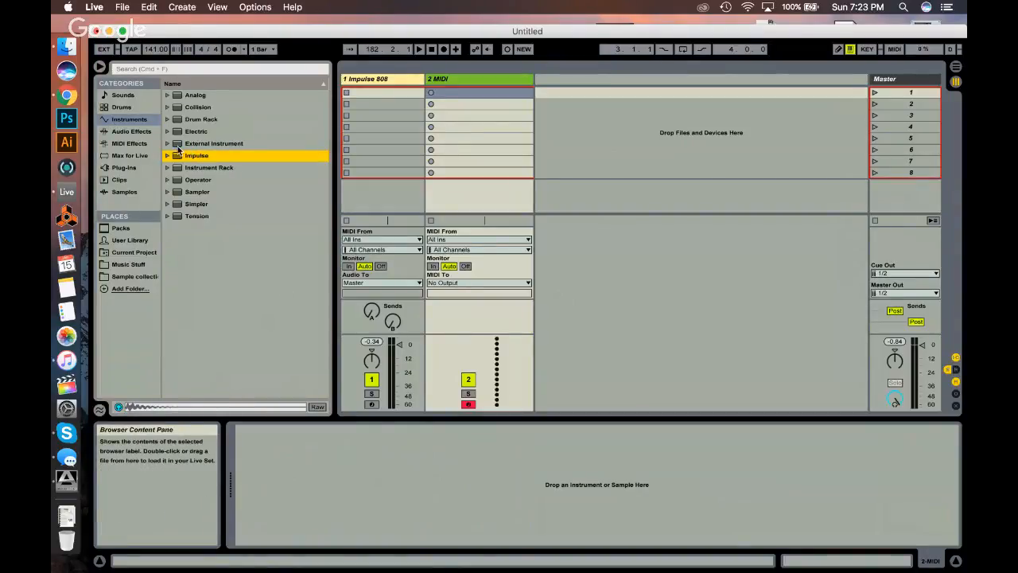
{"action": "left_click", "coordinate": [178, 131]}
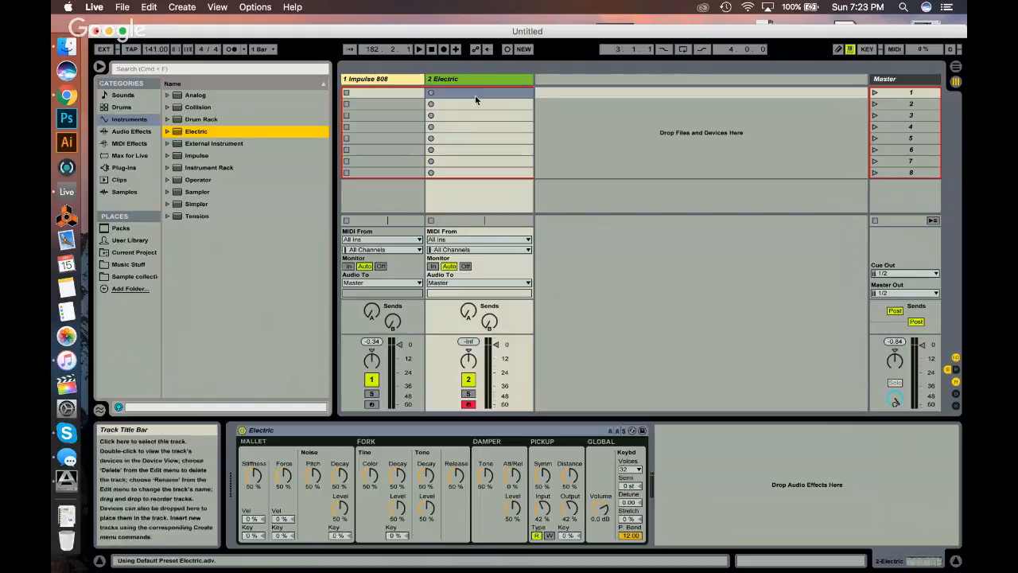
{"action": "left_click", "coordinate": [350, 429]}
{"action": "key", "text": "Delete"}
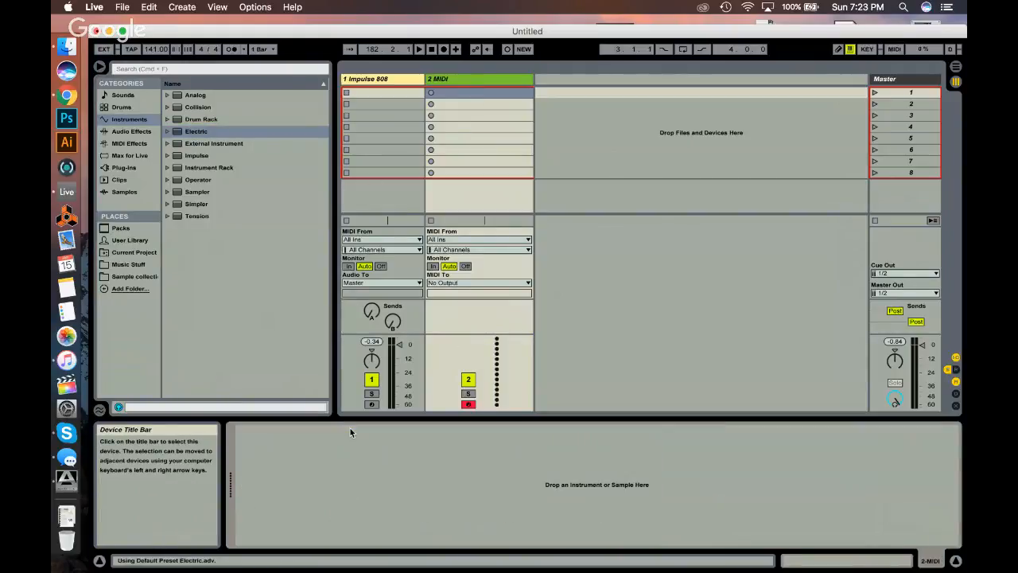
- Delete the empty MIDI track 2 from the set
{"action": "left_click", "coordinate": [487, 80]}
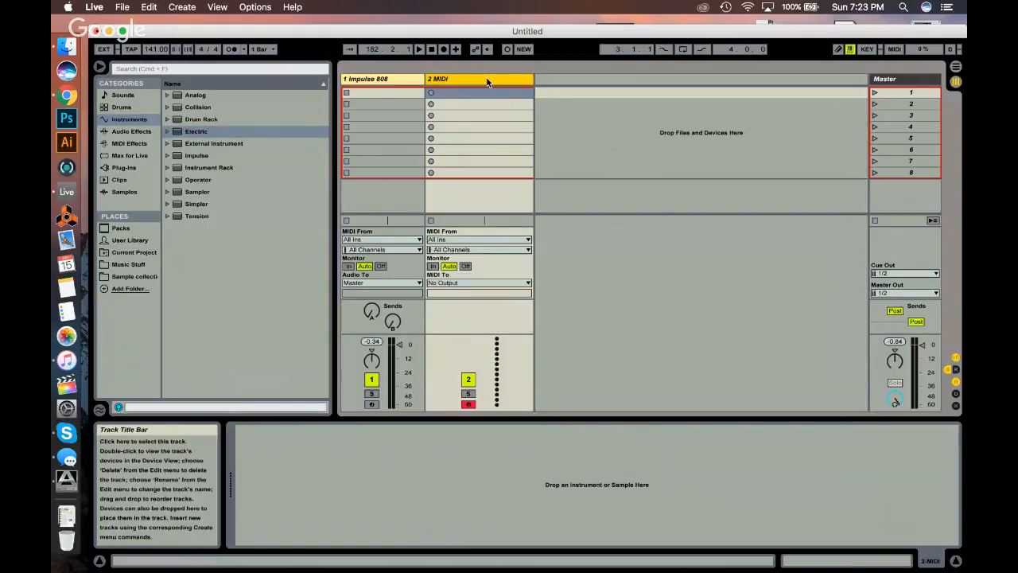
{"action": "key", "text": "Delete"}
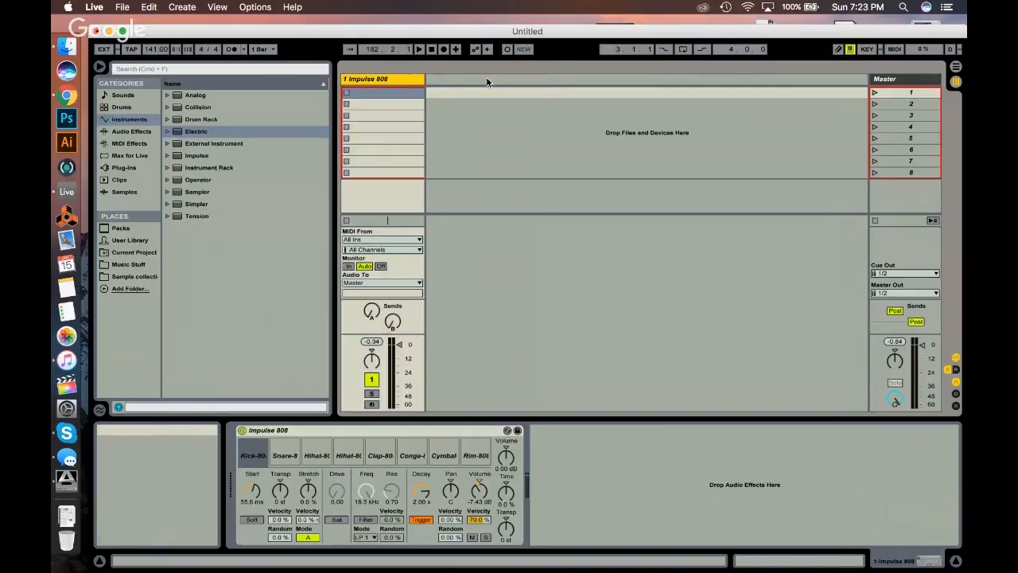
{"action": "left_click", "coordinate": [465, 118]}
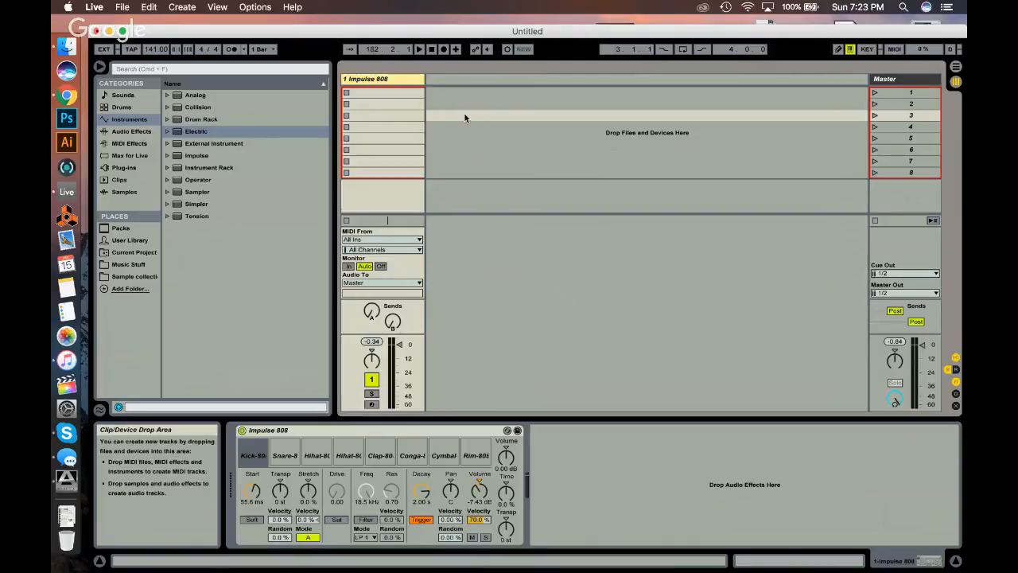
- Replace Impulse 808 on track 1 with the default, empty Impulse instrument
{"action": "double_click", "coordinate": [199, 158]}
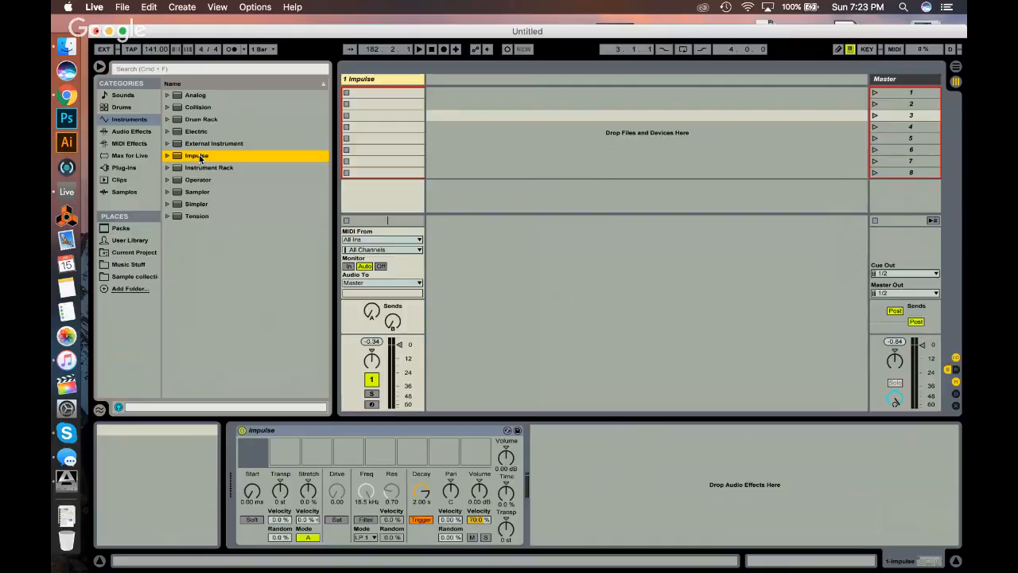
{"action": "left_click", "coordinate": [388, 76]}
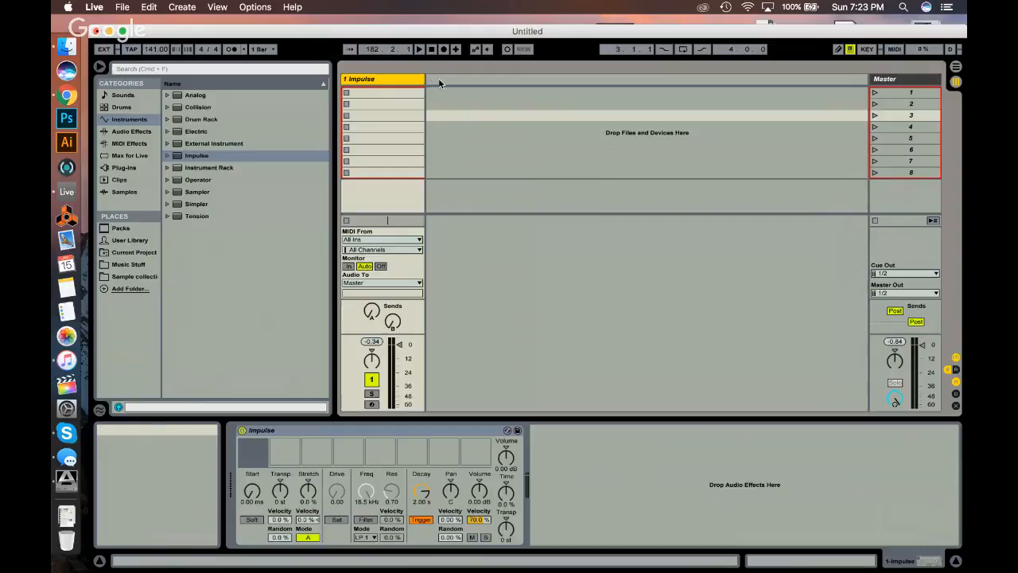
{"action": "left_click", "coordinate": [391, 81]}
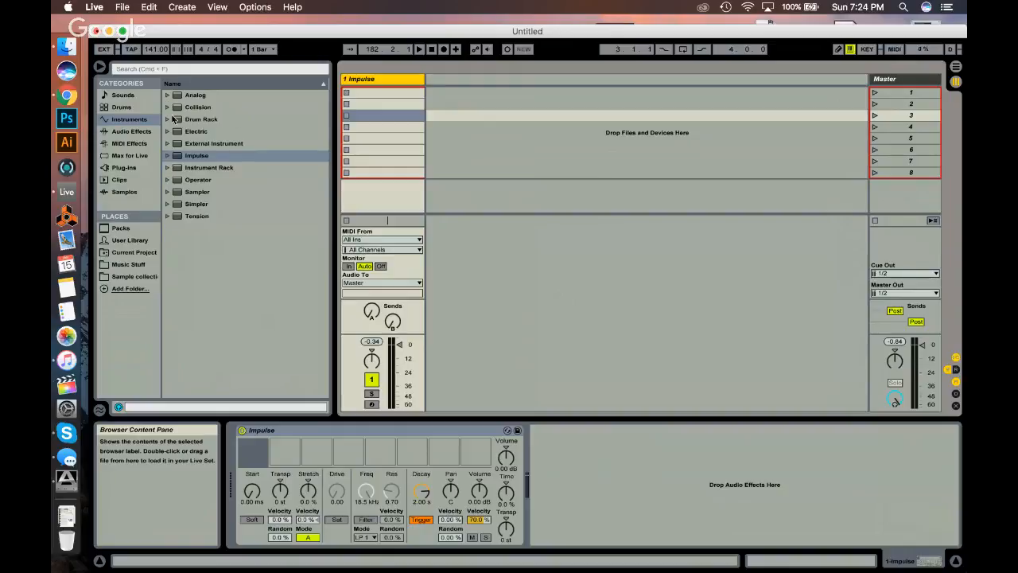
- Preview the Impulse presets Impulse 606, Blue Thunder Kit, Brainfreeze Kit, Conga Bongo Timbales and Dub Delay, trying raw playback
{"action": "left_click", "coordinate": [167, 157]}
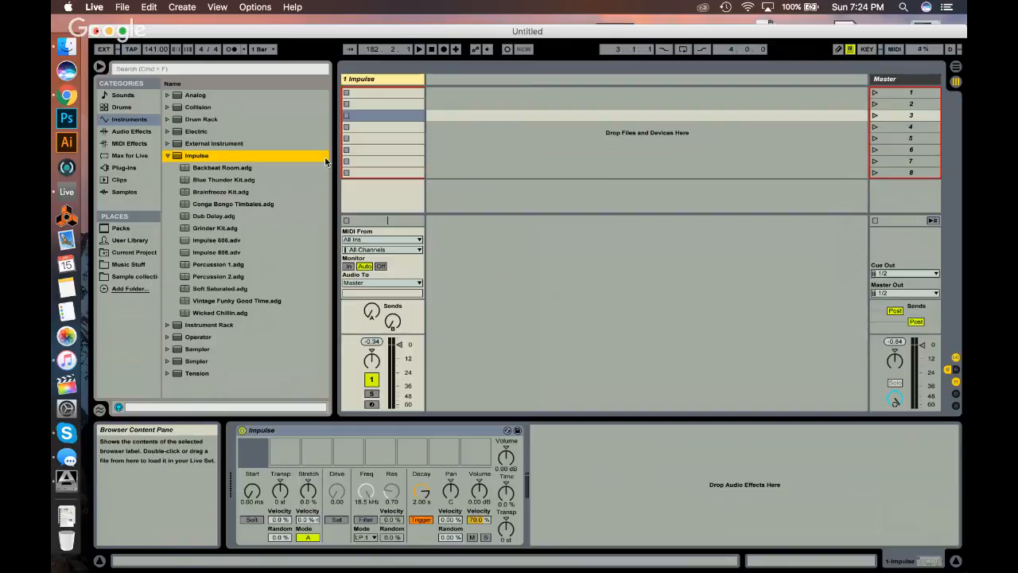
{"action": "left_click", "coordinate": [203, 241]}
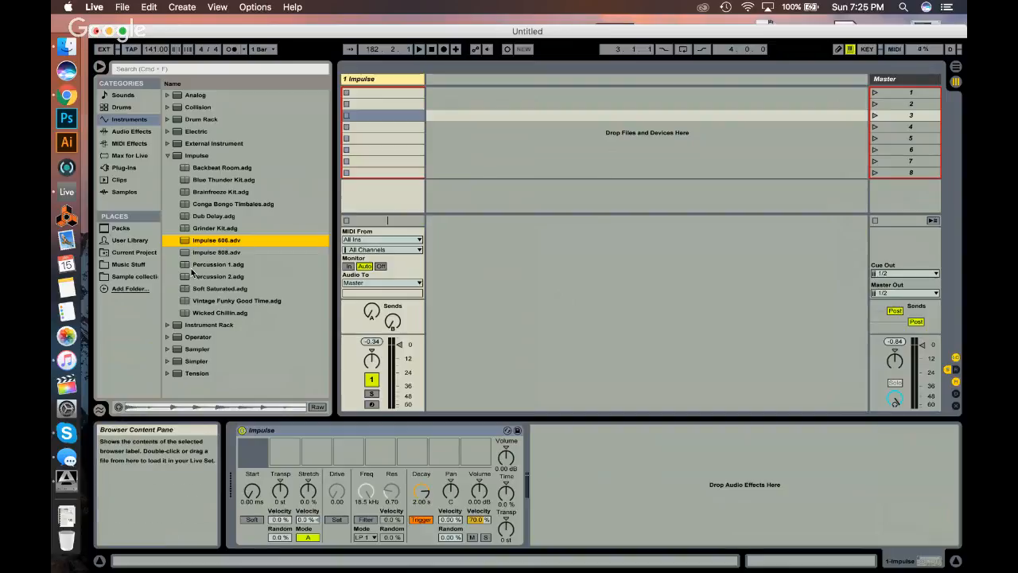
{"action": "left_click", "coordinate": [221, 180]}
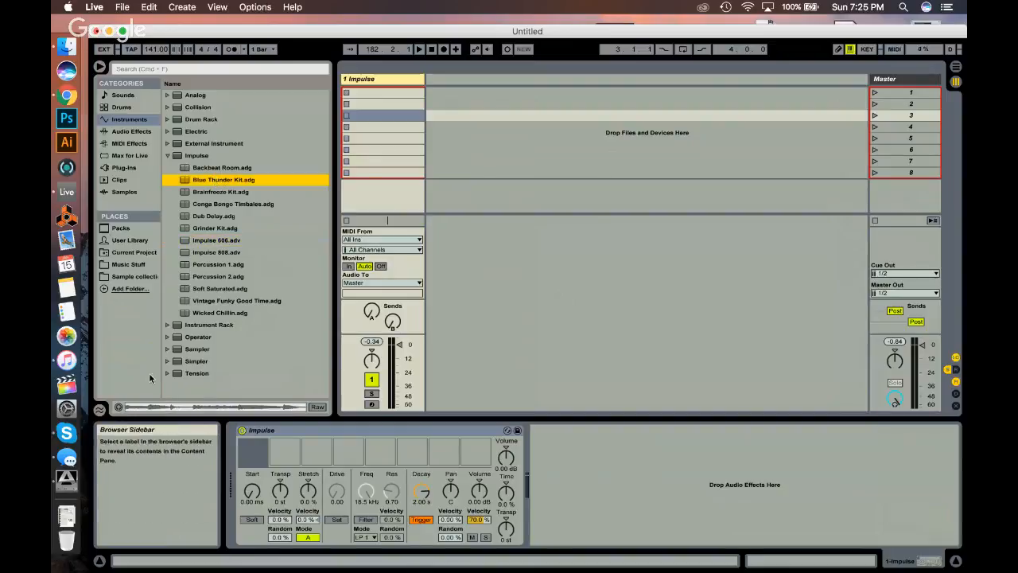
{"action": "left_click", "coordinate": [210, 193]}
{"action": "left_click", "coordinate": [227, 204]}
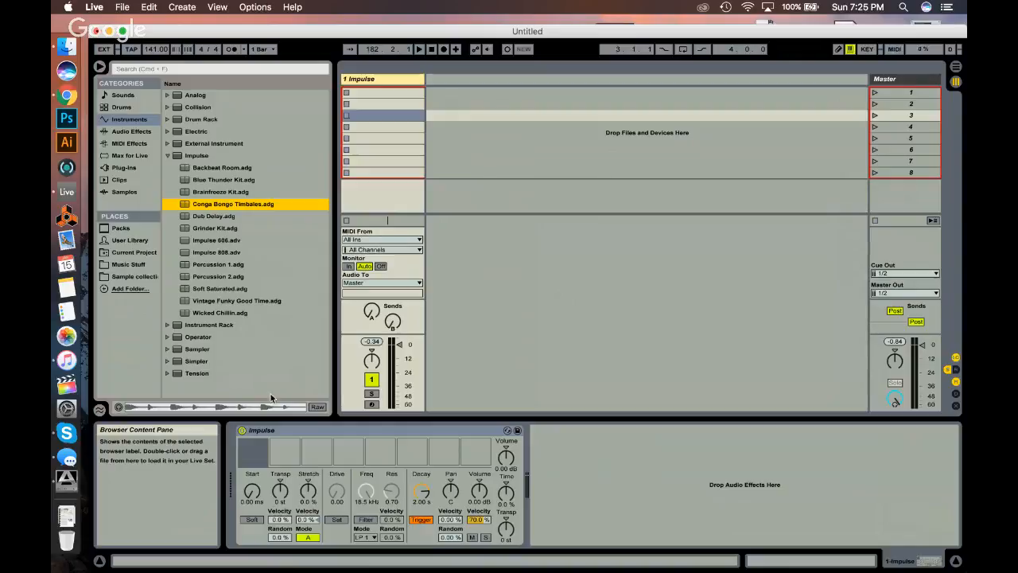
{"action": "left_click", "coordinate": [317, 407]}
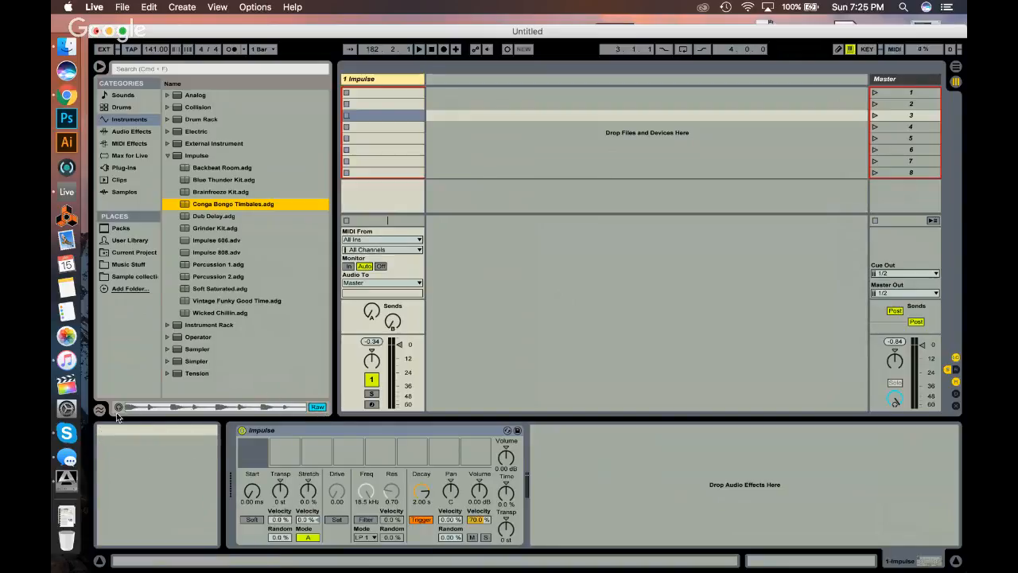
{"action": "left_click", "coordinate": [216, 214]}
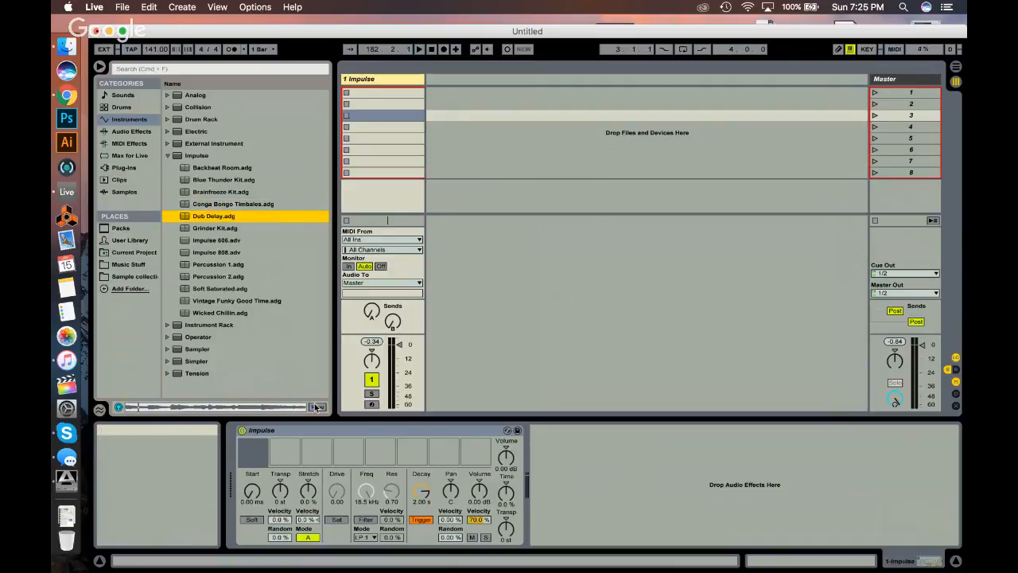
- Lower the tempo to 54 BPM, preview Impulse 606, and tap in a faster tempo of 122 BPM
{"action": "left_click_drag", "start_coordinate": [149, 49], "coordinate": [145, 53]}
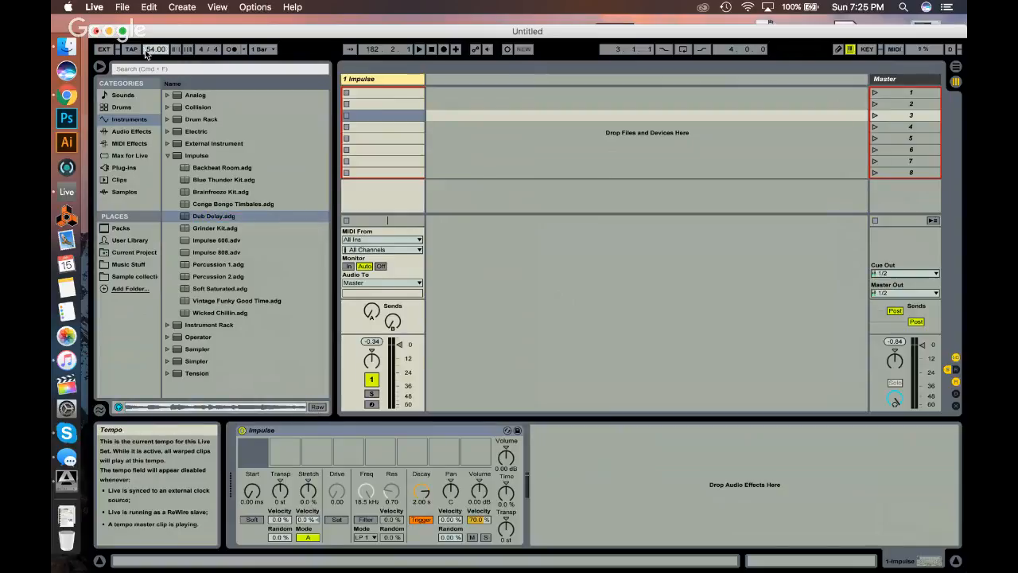
{"action": "left_click", "coordinate": [230, 240]}
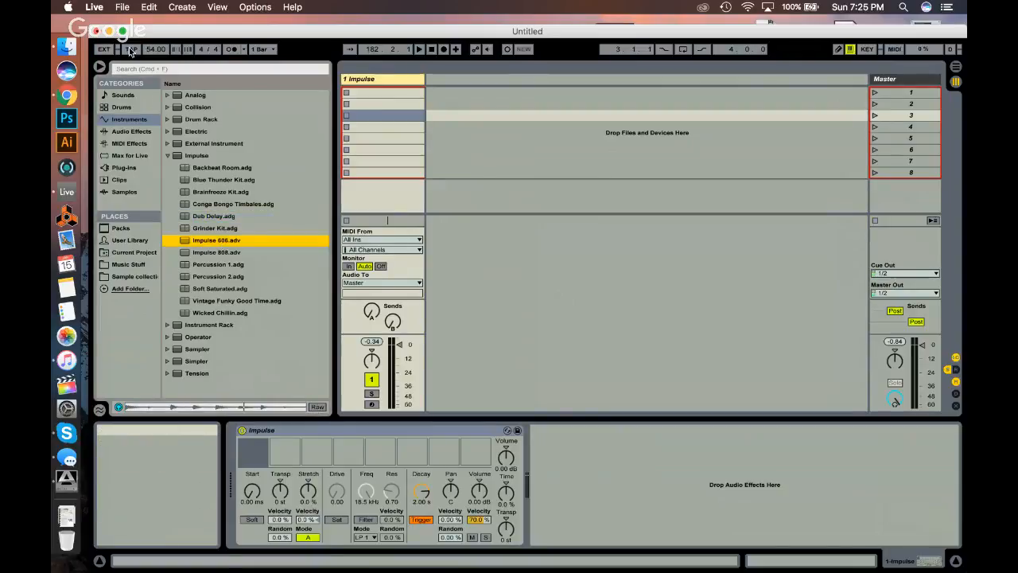
{"action": "left_click", "coordinate": [131, 50]}
{"action": "left_click", "coordinate": [131, 49]}
- Set the tempo to 86 BPM while previewing the Percussion 1 and Dub Delay presets
{"action": "left_click", "coordinate": [222, 265]}
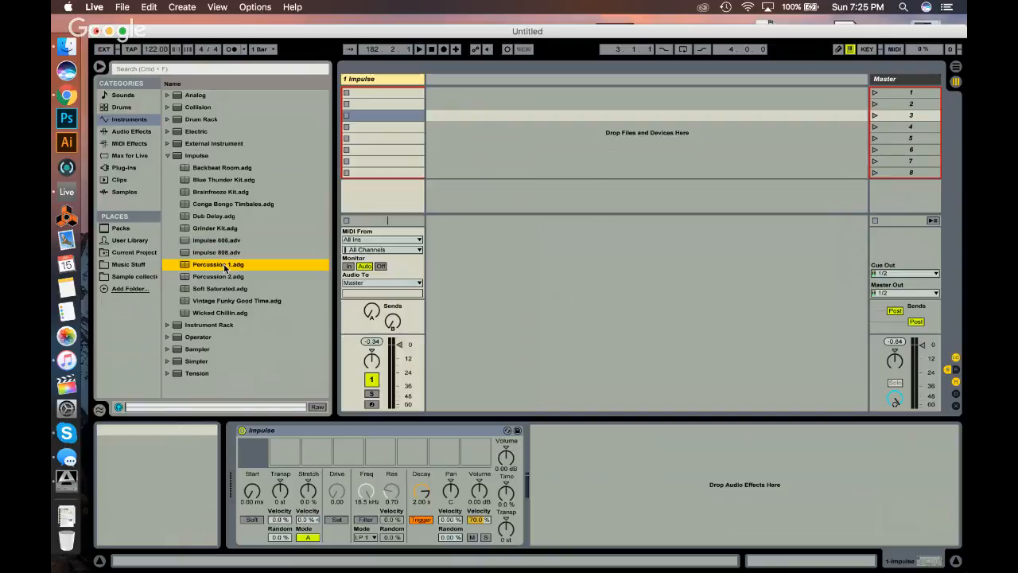
{"action": "left_click", "coordinate": [311, 405]}
{"action": "left_click", "coordinate": [311, 405]}
{"action": "left_click_drag", "start_coordinate": [159, 51], "coordinate": [160, 79]}
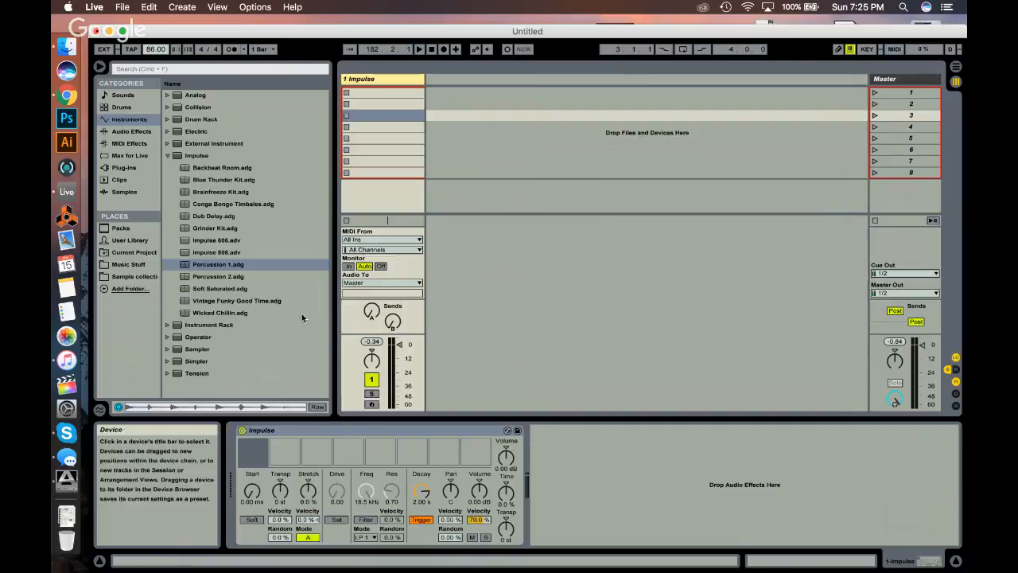
{"action": "left_click", "coordinate": [205, 218]}
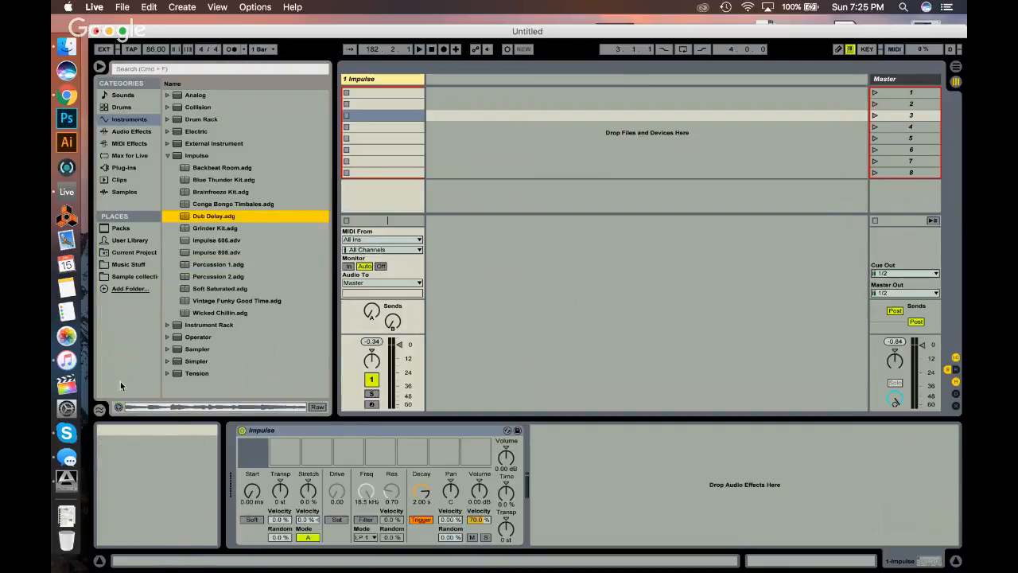
- Load the Impulse 606 preset onto track 1 in place of the empty Impulse
{"action": "left_click", "coordinate": [166, 156]}
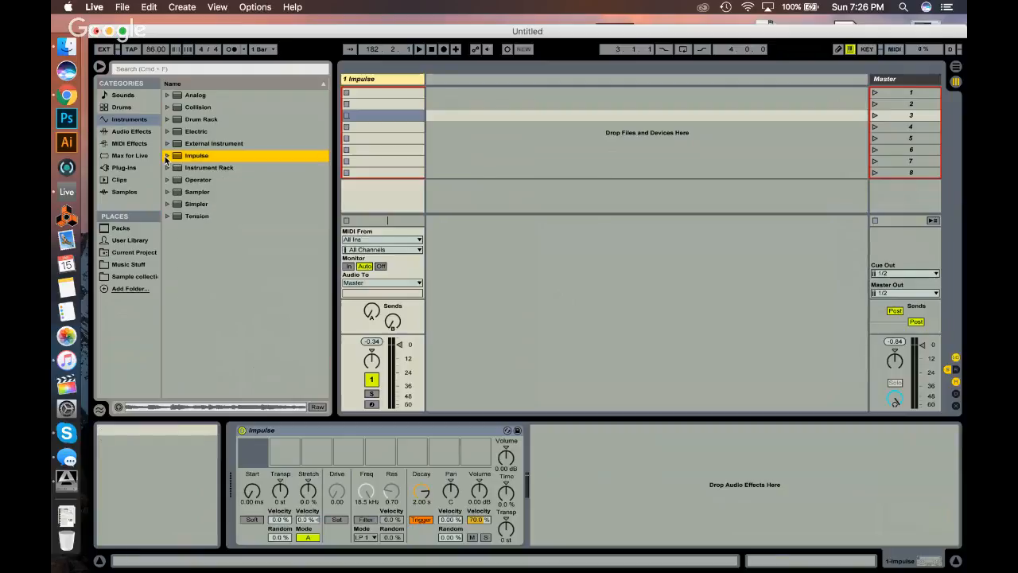
{"action": "left_click", "coordinate": [166, 156]}
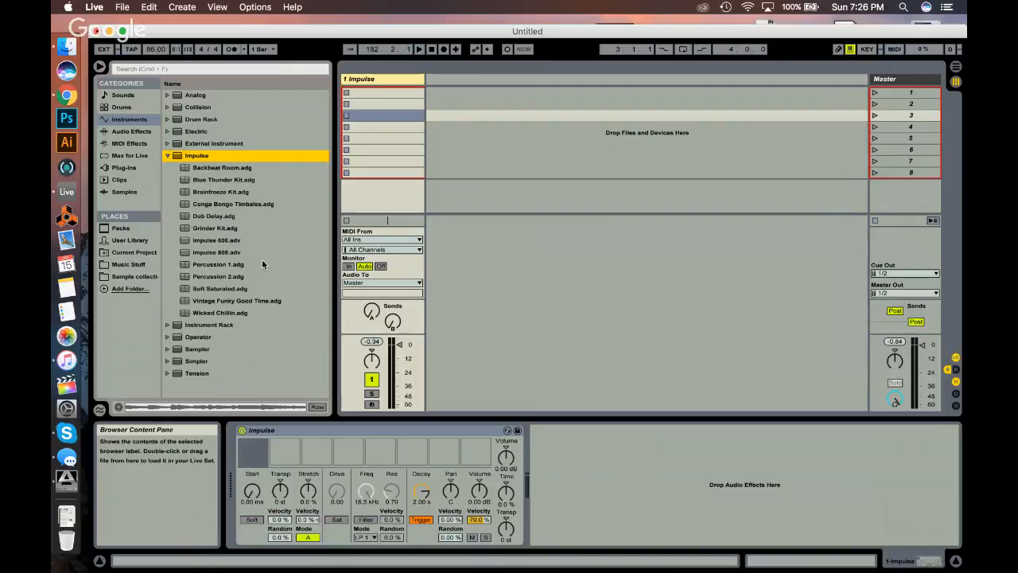
{"action": "left_click", "coordinate": [222, 243]}
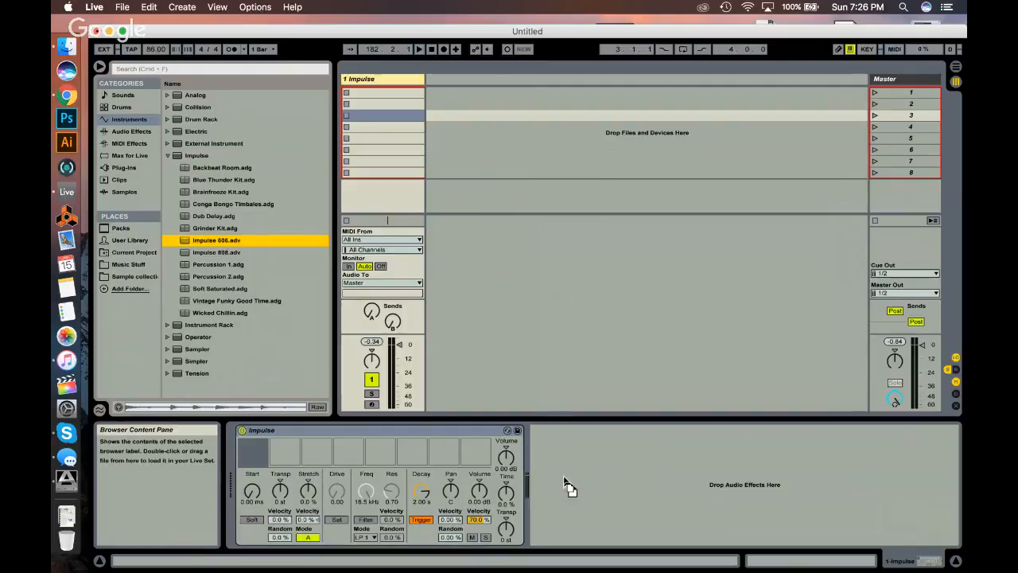
{"action": "left_click_drag", "start_coordinate": [564, 477], "coordinate": [564, 474]}
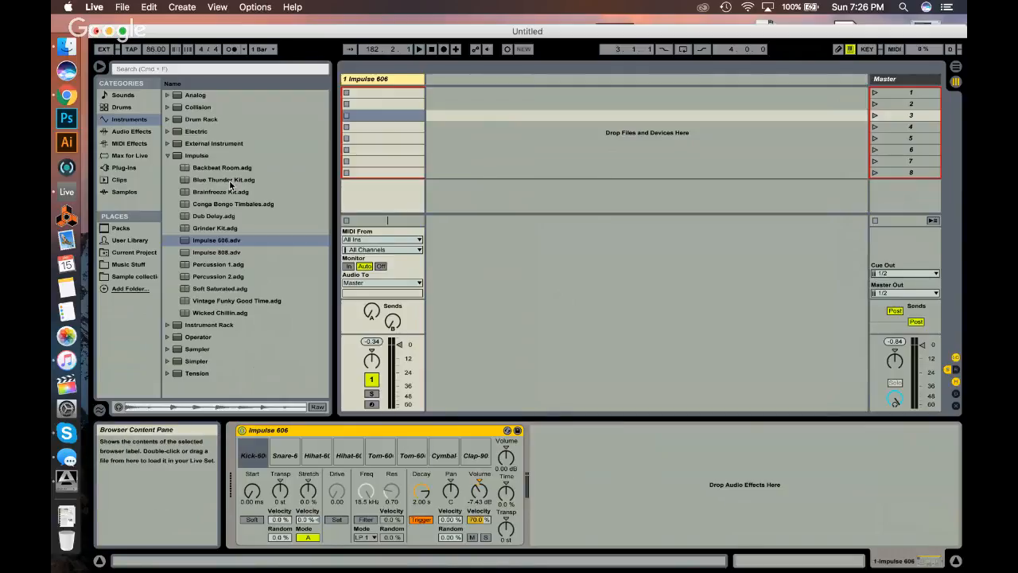
- Preview the Blue Thunder Kit preset and load it onto track 1 in place of Impulse 606
{"action": "left_click", "coordinate": [210, 180]}
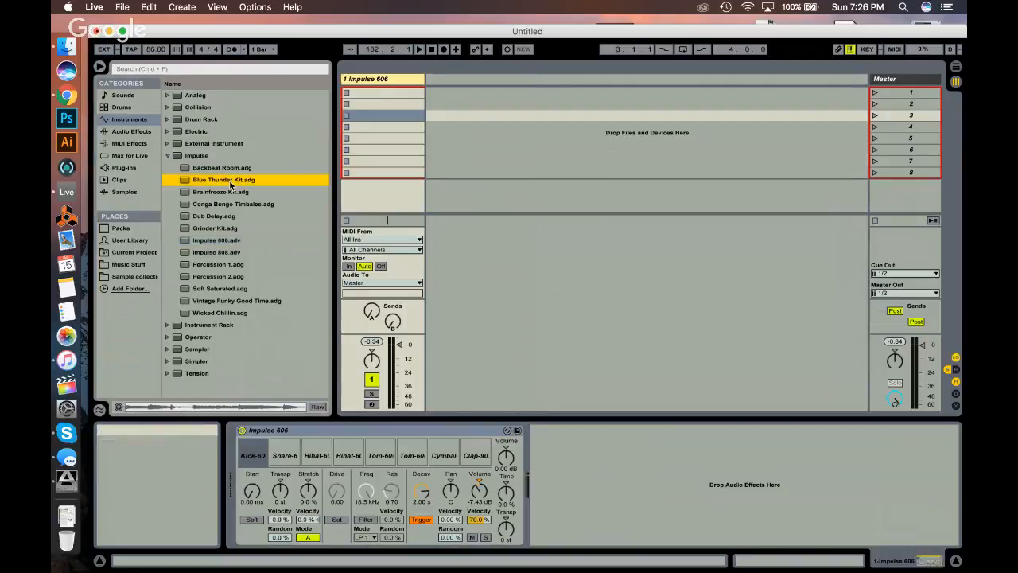
{"action": "left_click", "coordinate": [417, 430]}
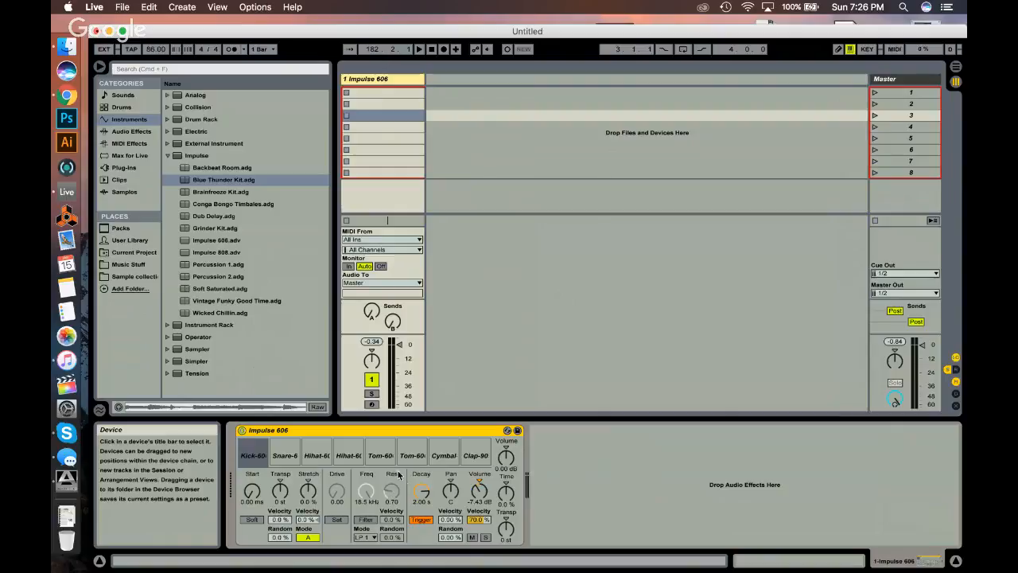
{"action": "left_click", "coordinate": [199, 181]}
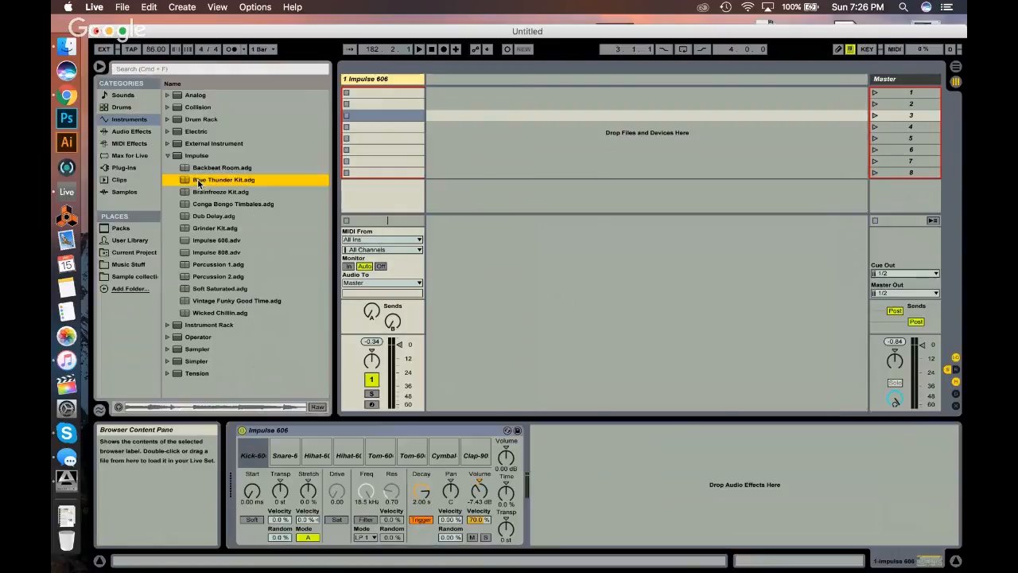
{"action": "double_click", "coordinate": [187, 181]}
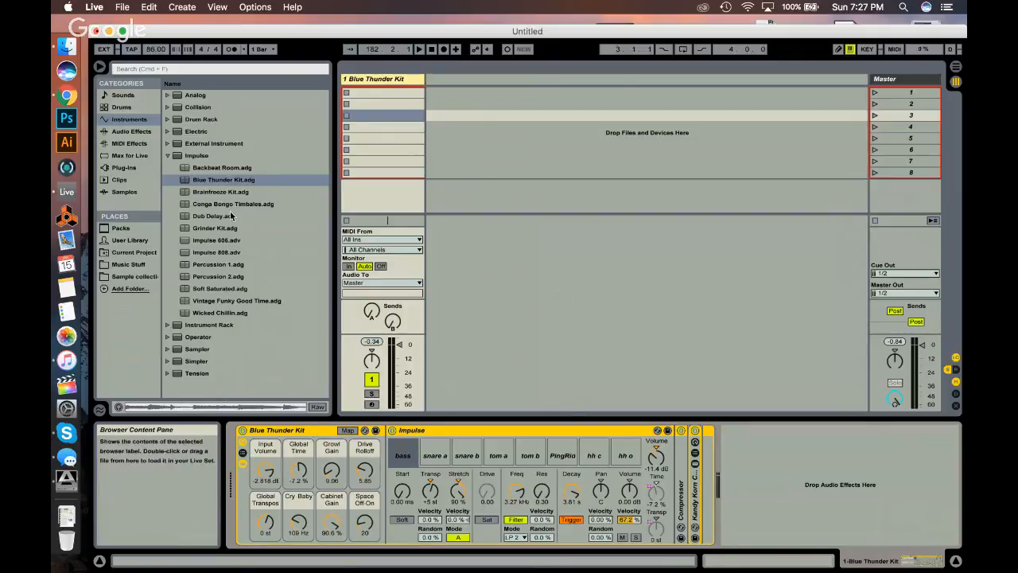
- Load the Impulse 808 preset onto track 1 in place of Blue Thunder Kit and select its kick slot
{"action": "left_click", "coordinate": [198, 238]}
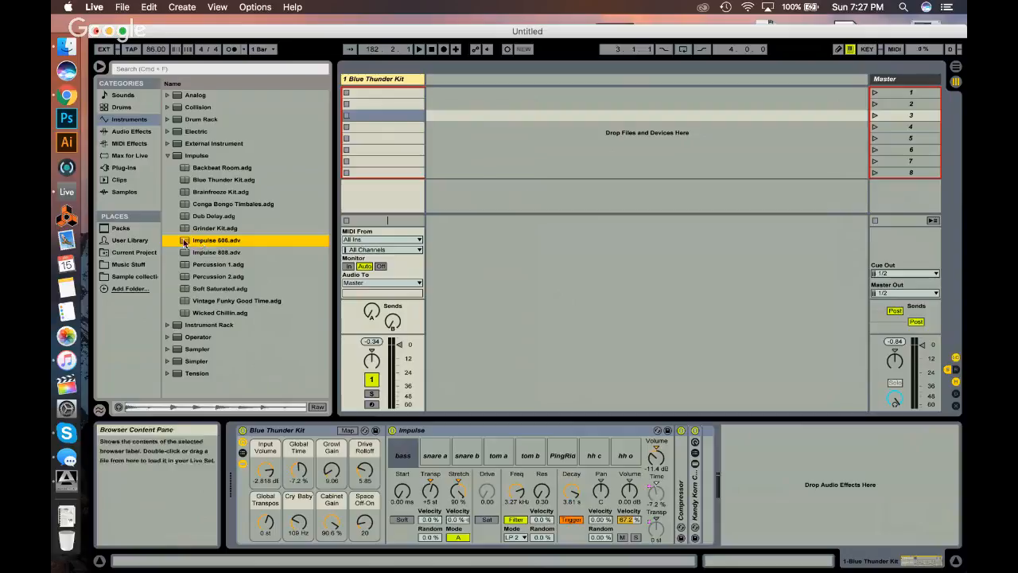
{"action": "left_click", "coordinate": [193, 251]}
{"action": "left_click_drag", "start_coordinate": [193, 252], "coordinate": [303, 484]}
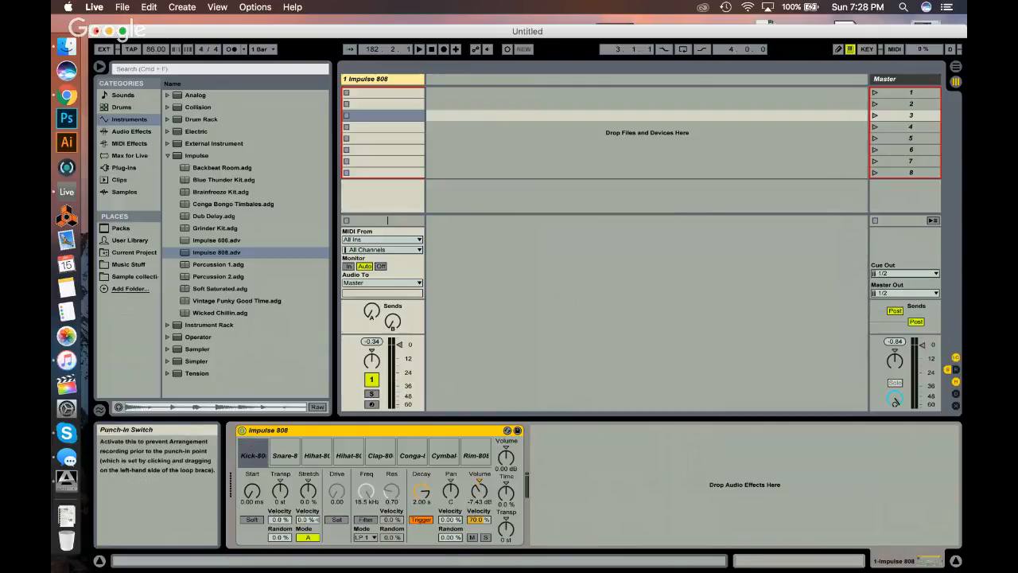
{"action": "left_click", "coordinate": [246, 467]}
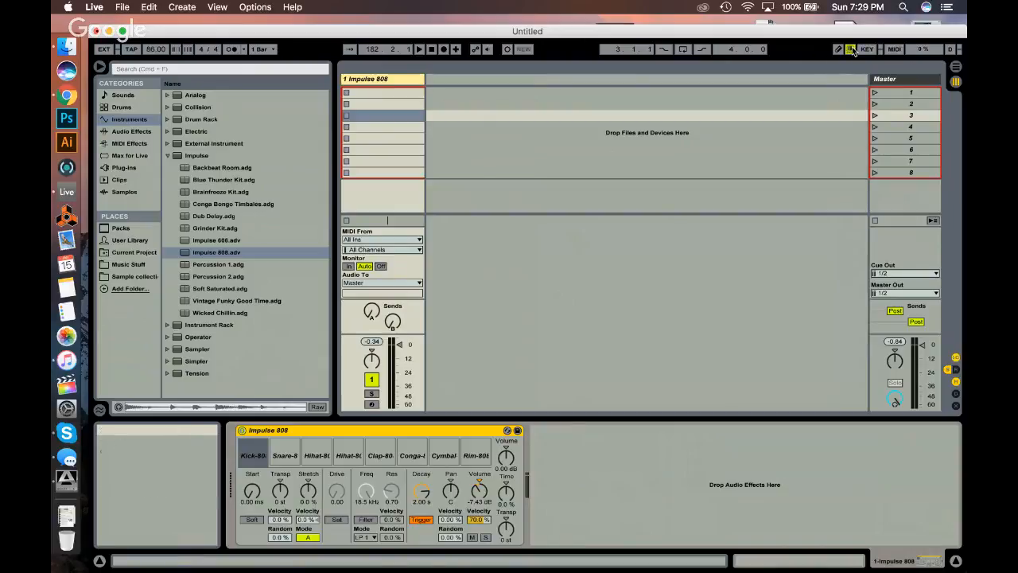
- Switch the Computer MIDI Keyboard off and back on
{"action": "left_click_drag", "start_coordinate": [846, 37], "coordinate": [845, 28]}
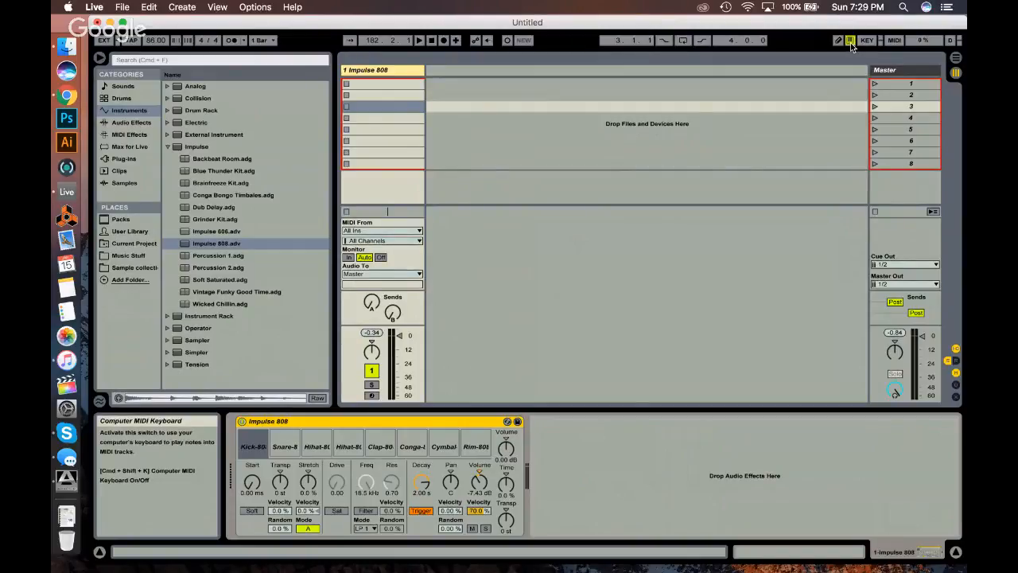
{"action": "left_click", "coordinate": [851, 43]}
{"action": "left_click", "coordinate": [851, 42]}
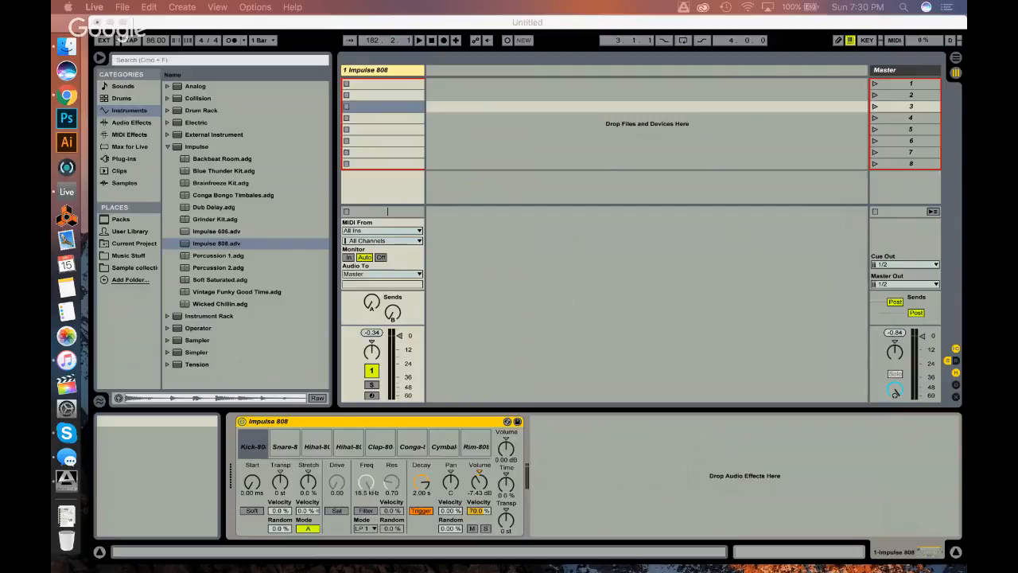
- Toggle the Computer MIDI Keyboard off and on several times, leaving it switched on
{"action": "left_click", "coordinate": [661, 294]}
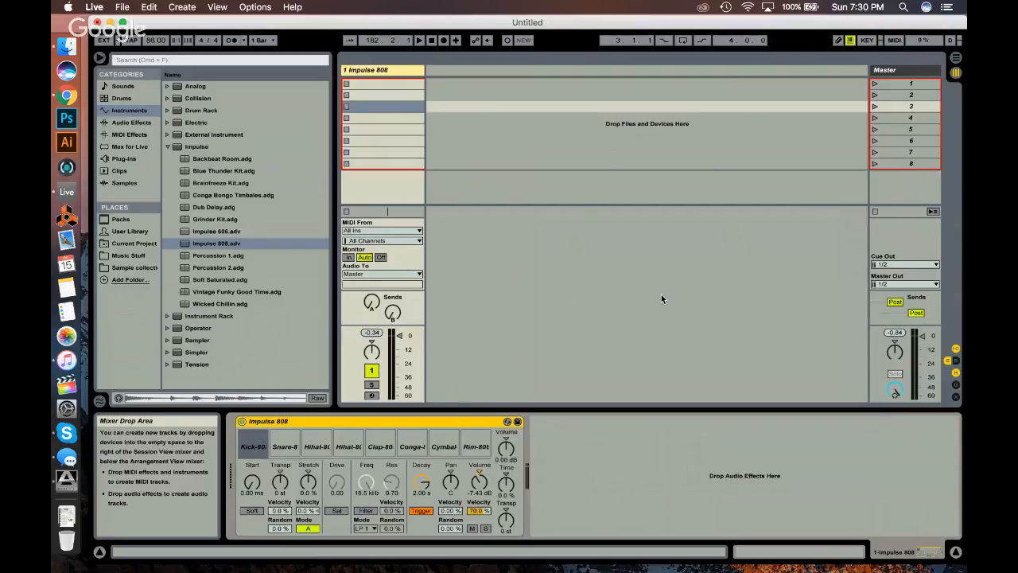
{"action": "key", "text": "super+shift+k"}
{"action": "key", "text": "super+shift+k"}
{"action": "key", "text": "super+shift+k"}
{"action": "key", "text": "super+shift+k"}
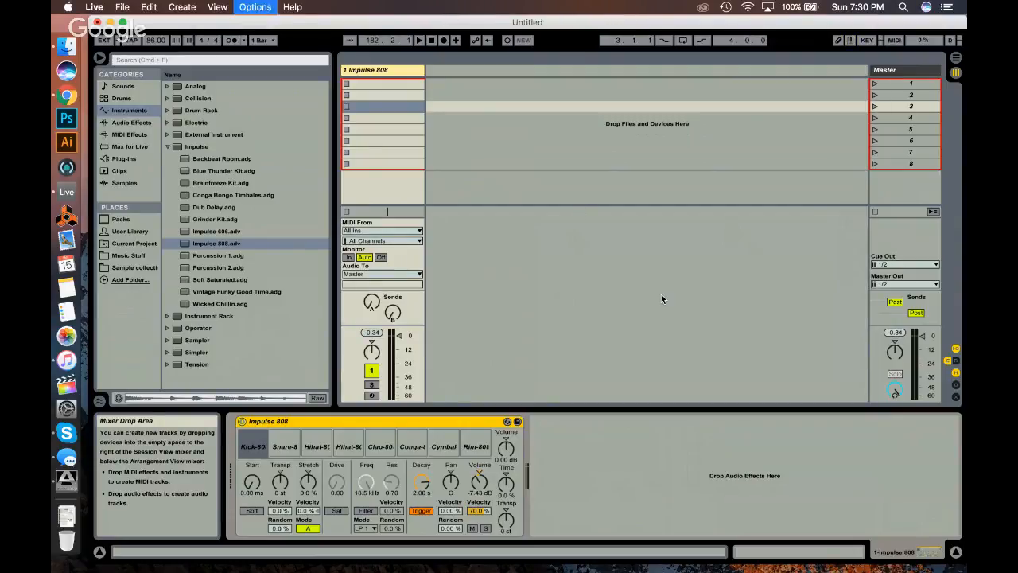
{"action": "key", "text": "super+shift+k"}
{"action": "key", "text": "super+shift+k"}
{"action": "key", "text": "super+shift+k"}
{"action": "key", "text": "super+shift+k"}
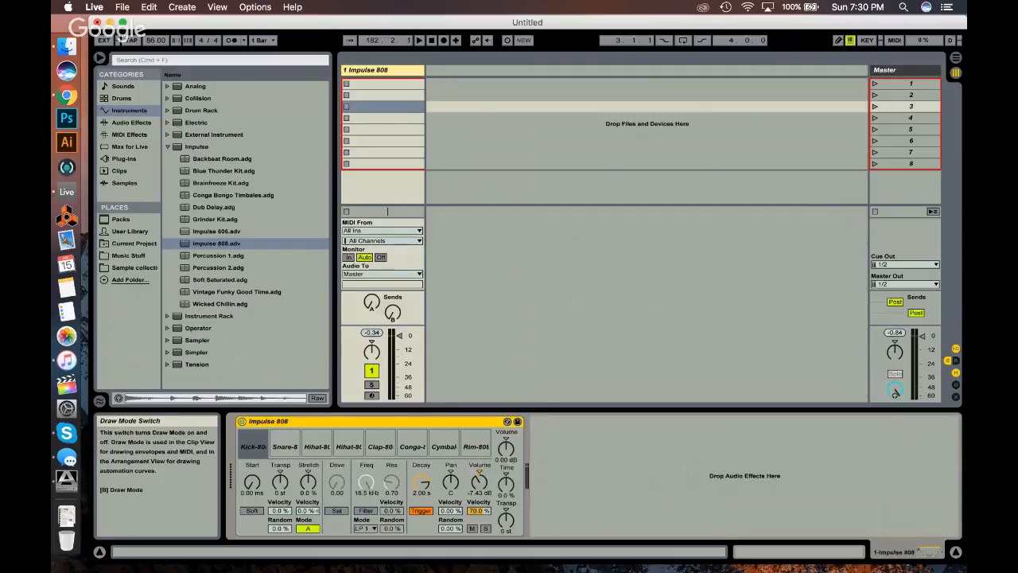
- Make the window full screen and arm track 1 for recording
{"action": "left_click", "coordinate": [123, 23]}
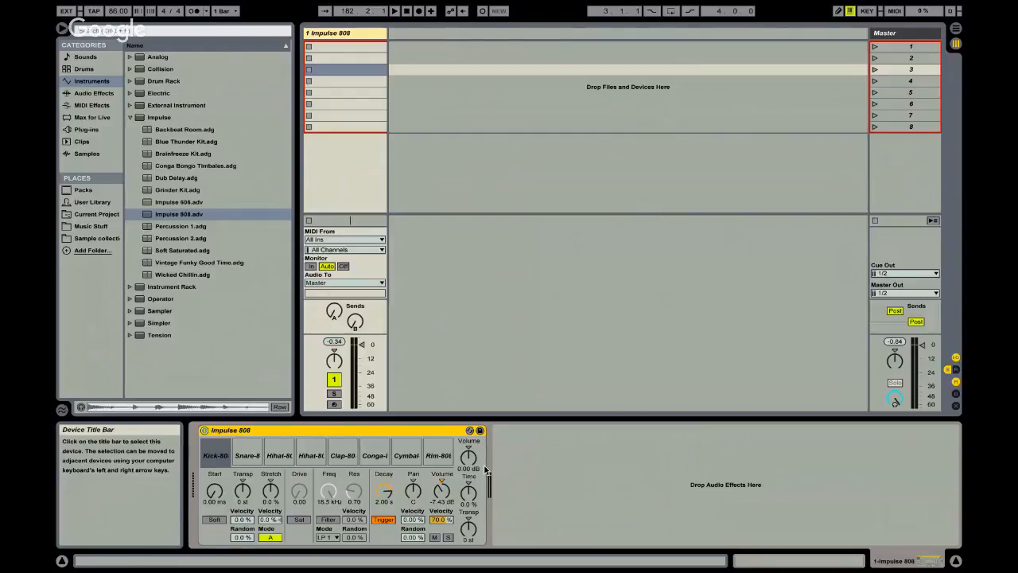
{"action": "left_click", "coordinate": [334, 404]}
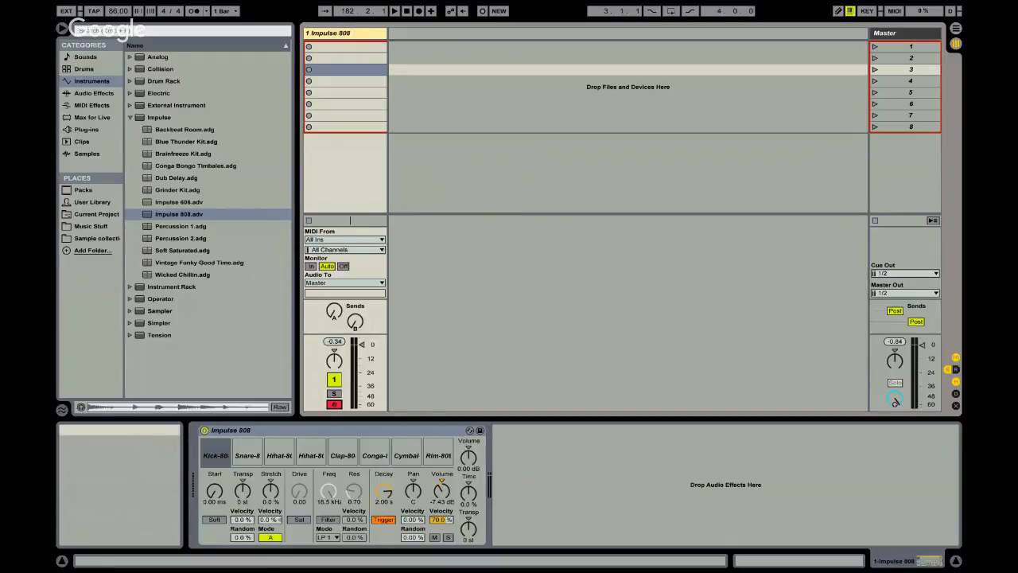
{"action": "left_click", "coordinate": [283, 429]}
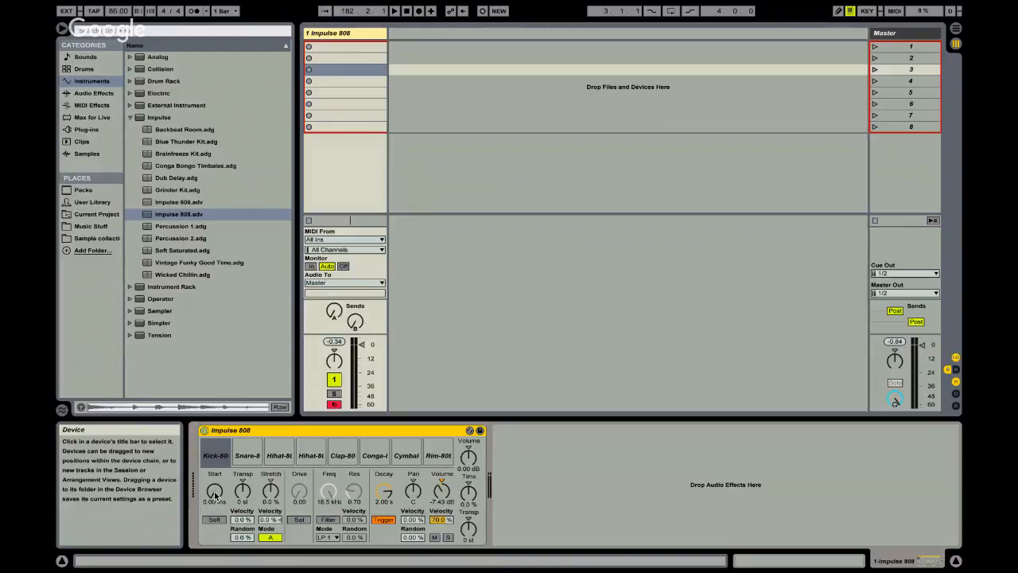
- Try the kick slot's Start offset and return it to 0.00 ms, and set the snare slot's Start to 88.1 ms
{"action": "left_click", "coordinate": [214, 493]}
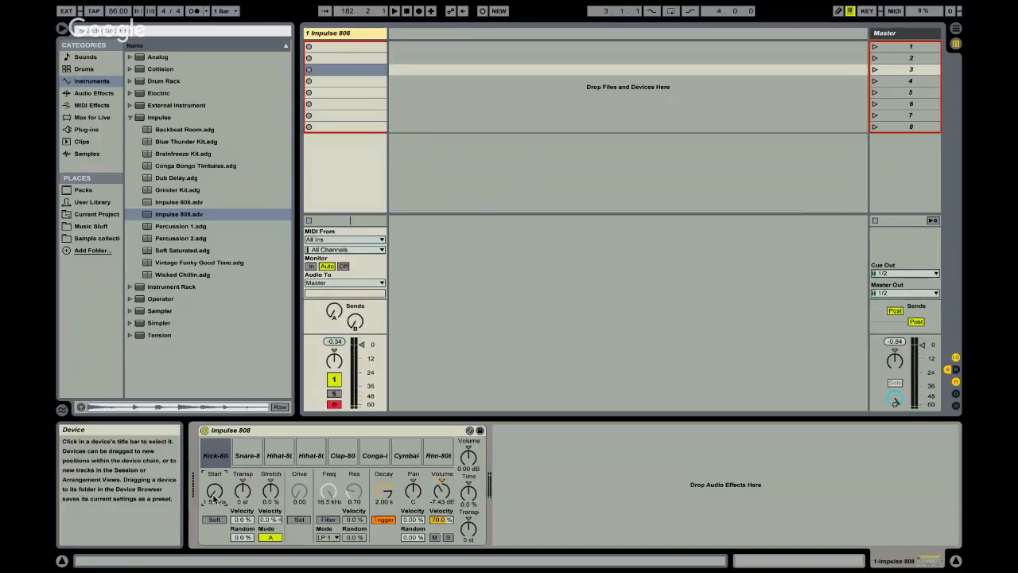
{"action": "left_click_drag", "start_coordinate": [213, 496], "coordinate": [215, 498]}
{"action": "left_click_drag", "start_coordinate": [214, 500], "coordinate": [212, 504]}
{"action": "left_click", "coordinate": [247, 455]}
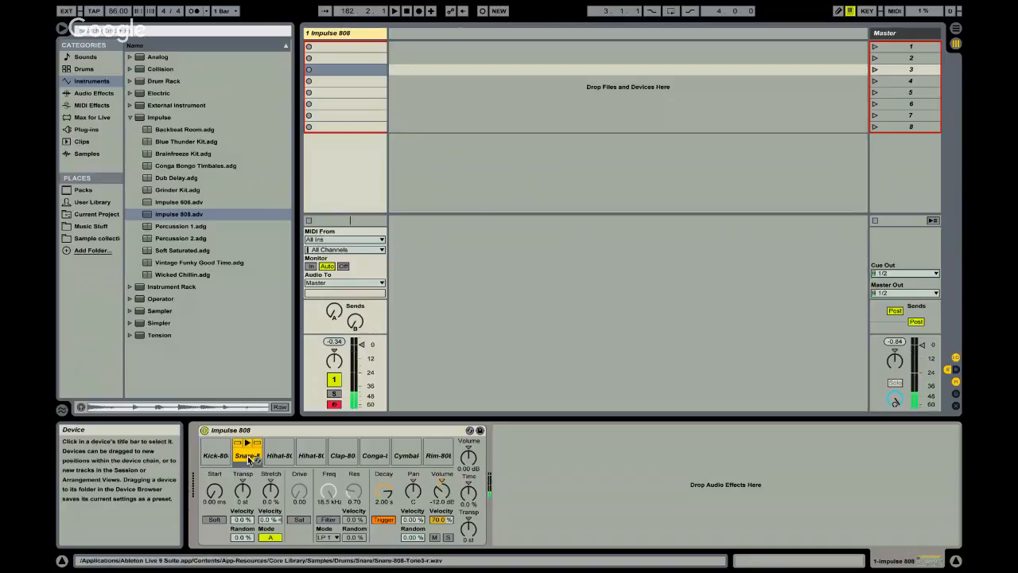
{"action": "left_click_drag", "start_coordinate": [215, 497], "coordinate": [215, 496]}
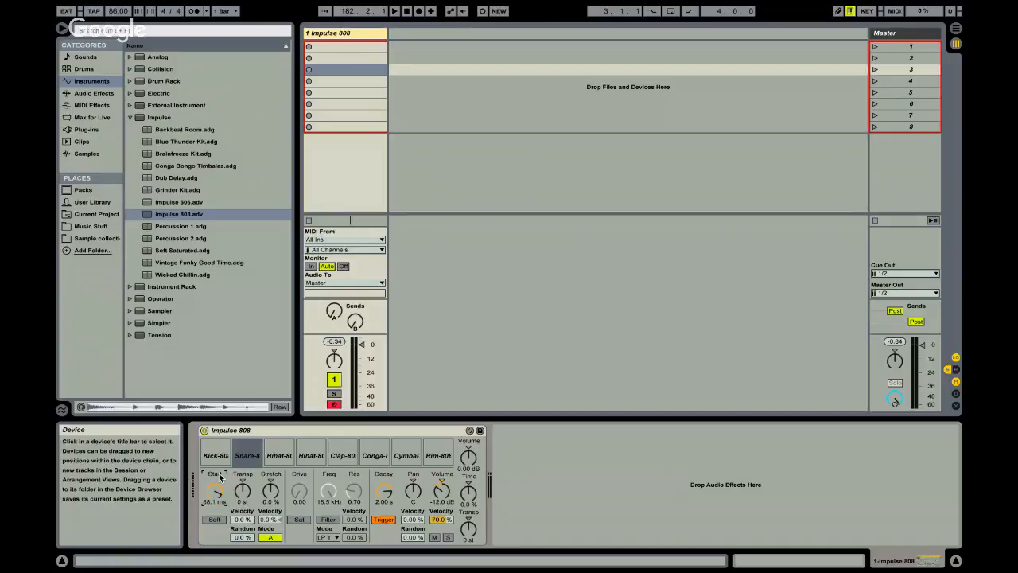
- Transpose the kick slot to -48 st and back up to -1 st, and set its Stretch to about -3.2 %
{"action": "left_click", "coordinate": [218, 459]}
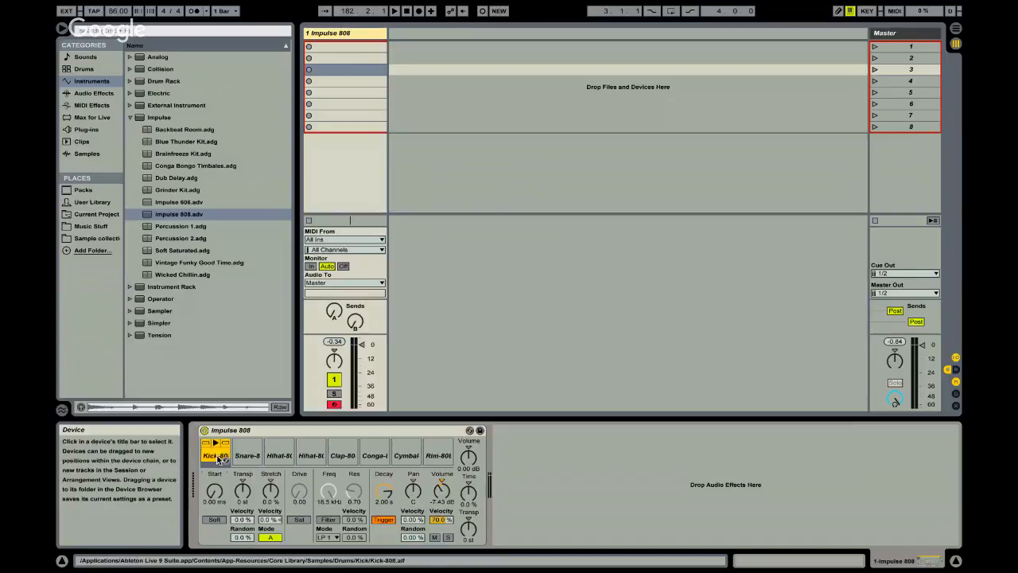
{"action": "left_click", "coordinate": [276, 467]}
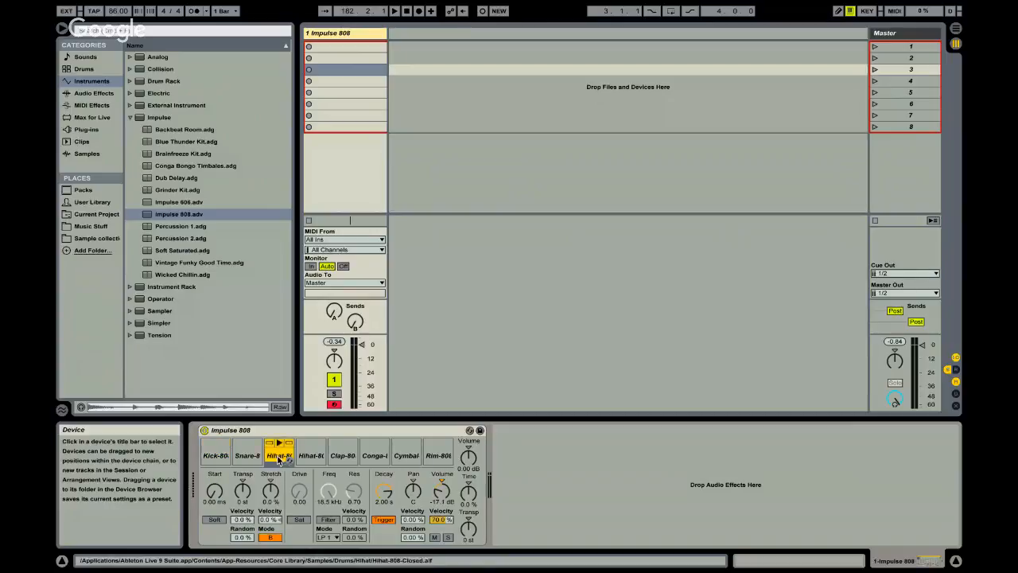
{"action": "left_click", "coordinate": [227, 459]}
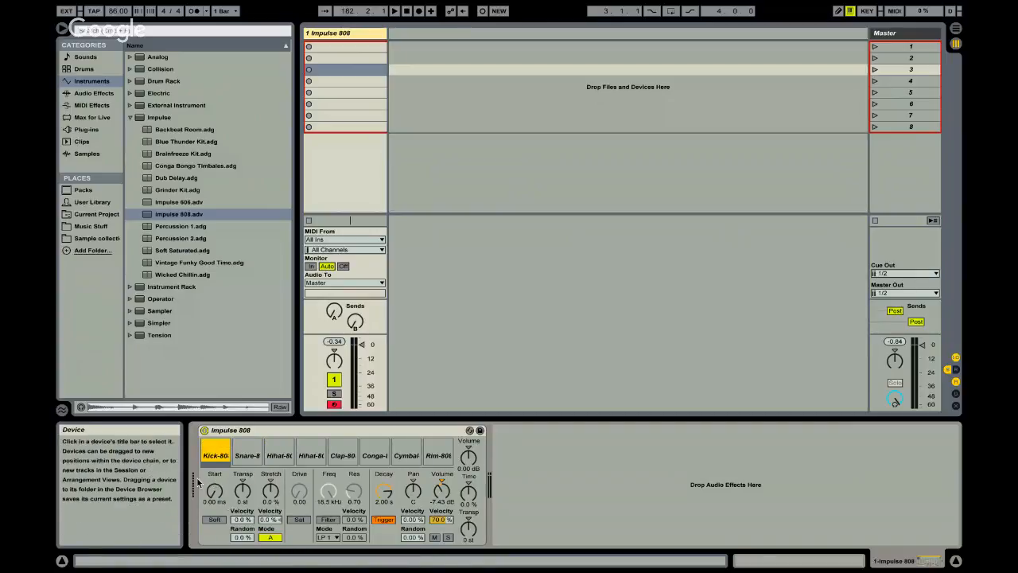
{"action": "left_click", "coordinate": [238, 496]}
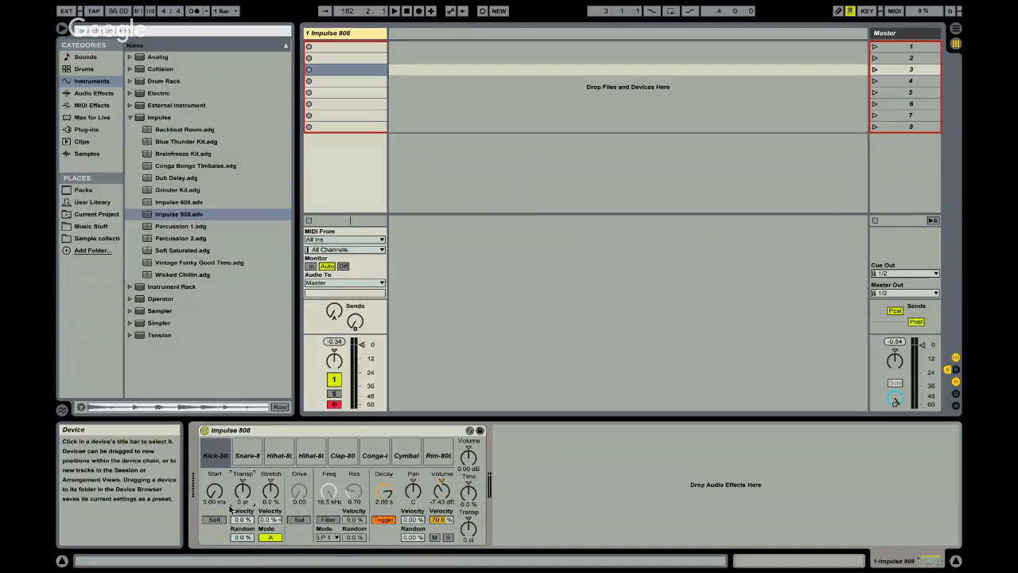
{"action": "left_click_drag", "start_coordinate": [242, 495], "coordinate": [243, 491]}
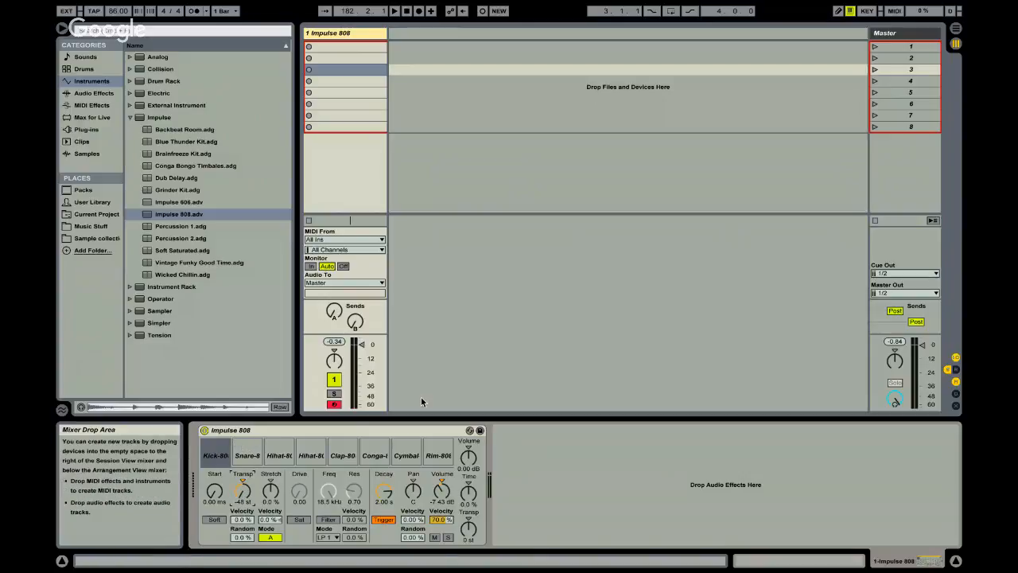
{"action": "left_click_drag", "start_coordinate": [243, 493], "coordinate": [243, 493]}
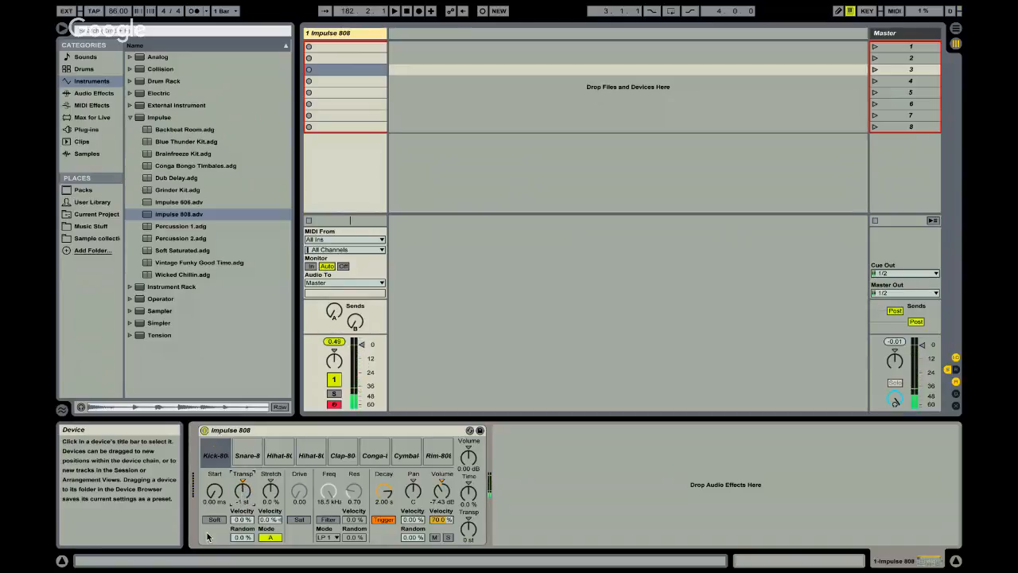
{"action": "left_click", "coordinate": [272, 491]}
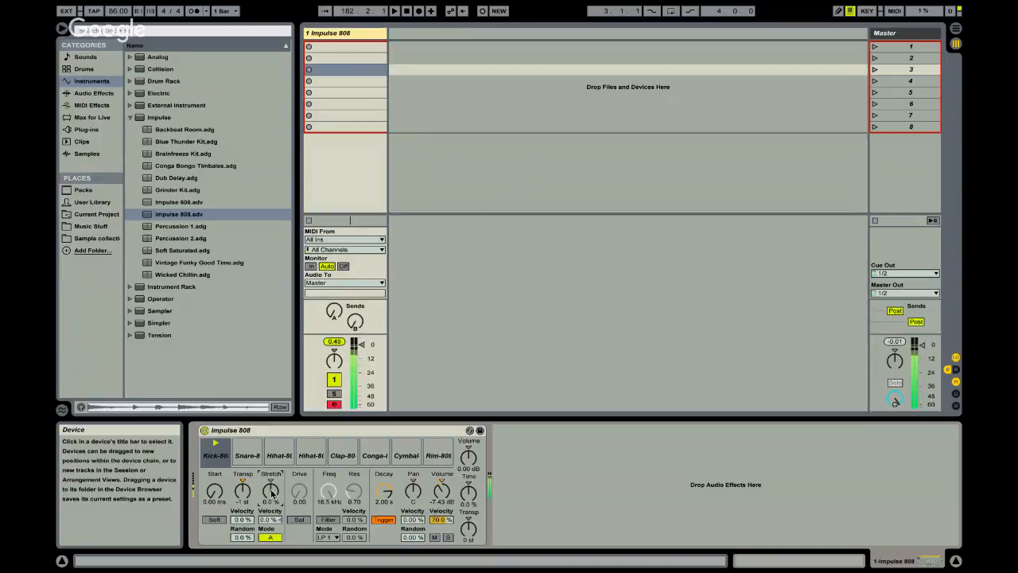
{"action": "mouse_move", "coordinate": [271, 493]}
{"action": "left_mouse_down"}
{"action": "mouse_move", "coordinate": [272, 479]}
{"action": "mouse_move", "coordinate": [271, 495]}
{"action": "left_mouse_up"}
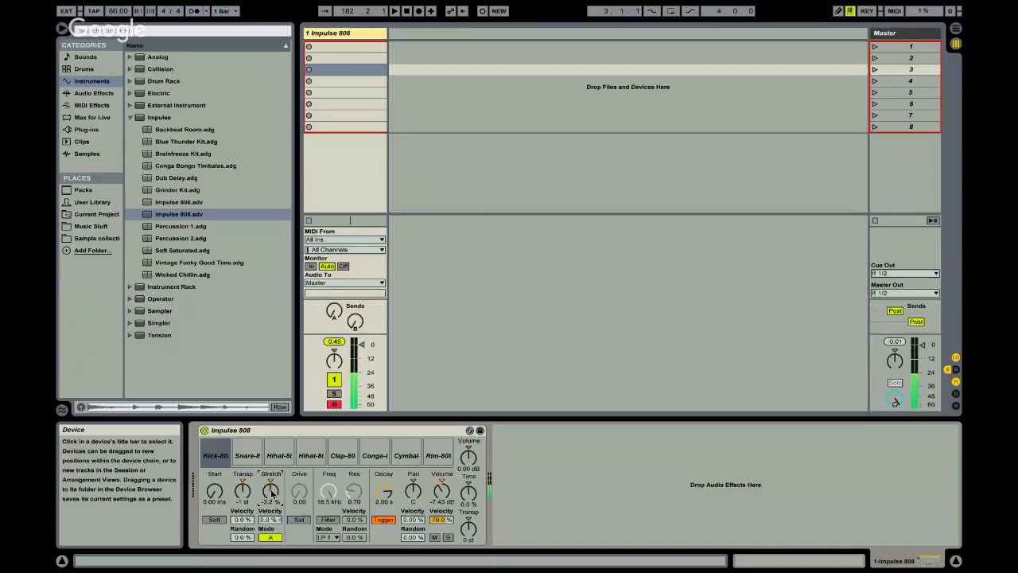
- Reset the snare slot's Start to 0.00 ms, raise its Stretch to 100 % and play the sound
{"action": "left_click", "coordinate": [248, 457]}
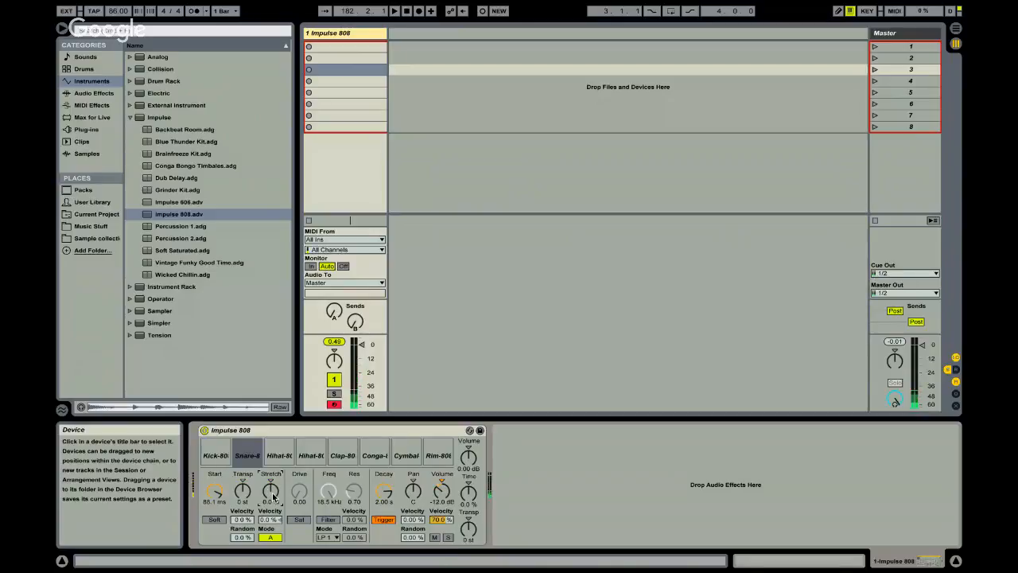
{"action": "key", "text": "Delete"}
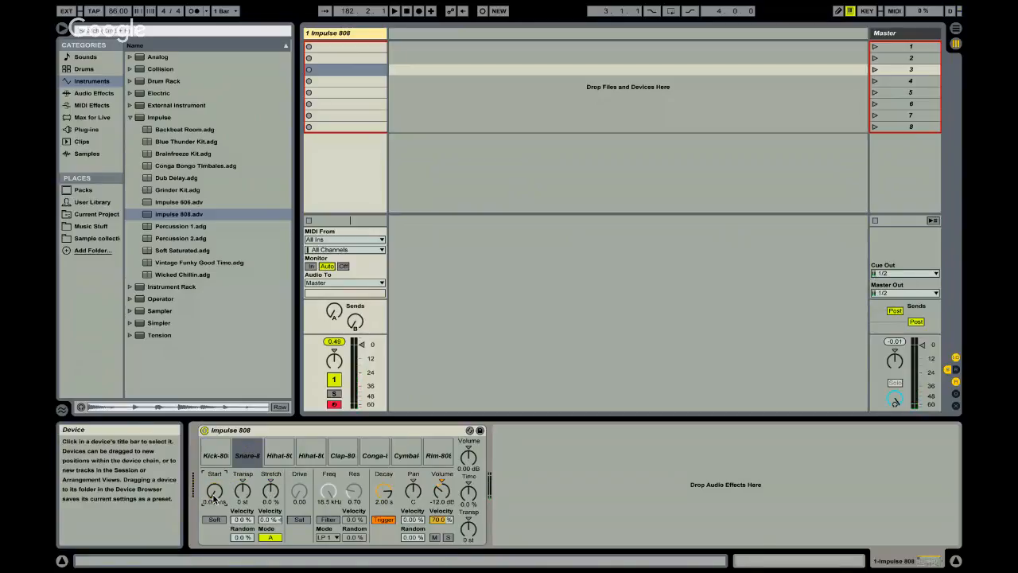
{"action": "left_click_drag", "start_coordinate": [273, 495], "coordinate": [273, 490]}
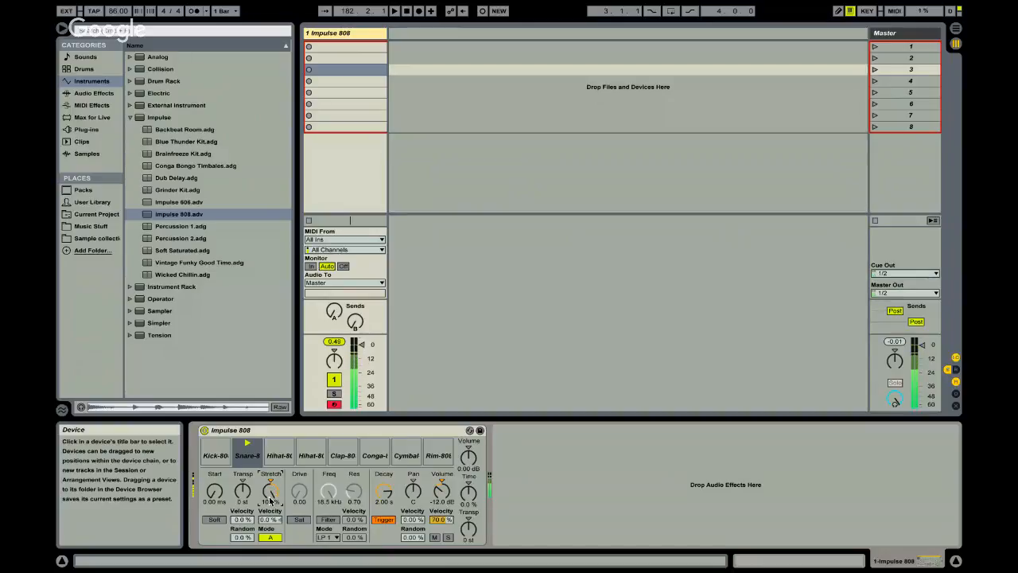
{"action": "left_click_drag", "start_coordinate": [271, 500], "coordinate": [271, 494]}
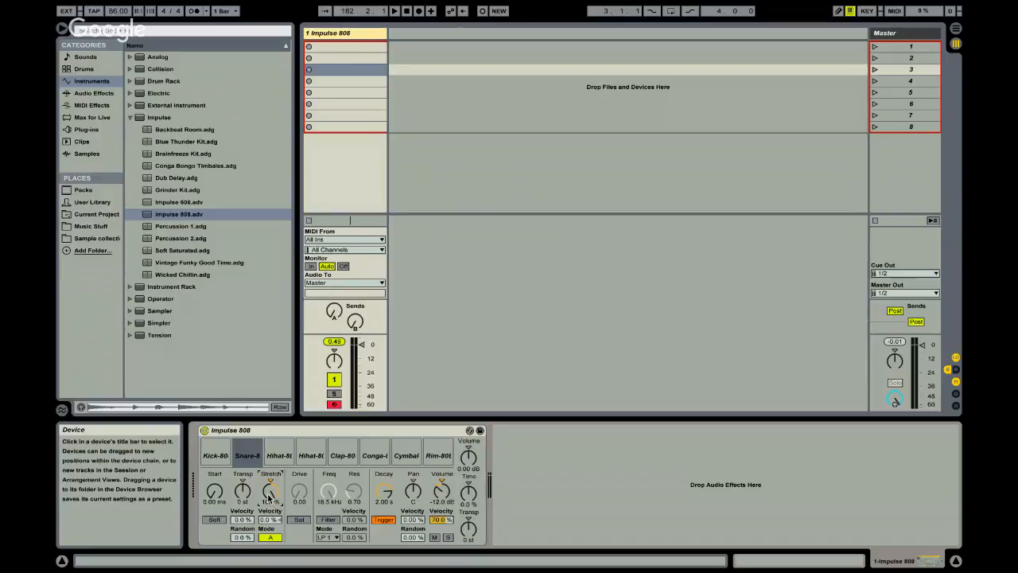
{"action": "key", "text": "s"}
- Switch the snare slot's Stretch mode to B and audition it with a negative Stretch and with 100 %
{"action": "left_click", "coordinate": [271, 538]}
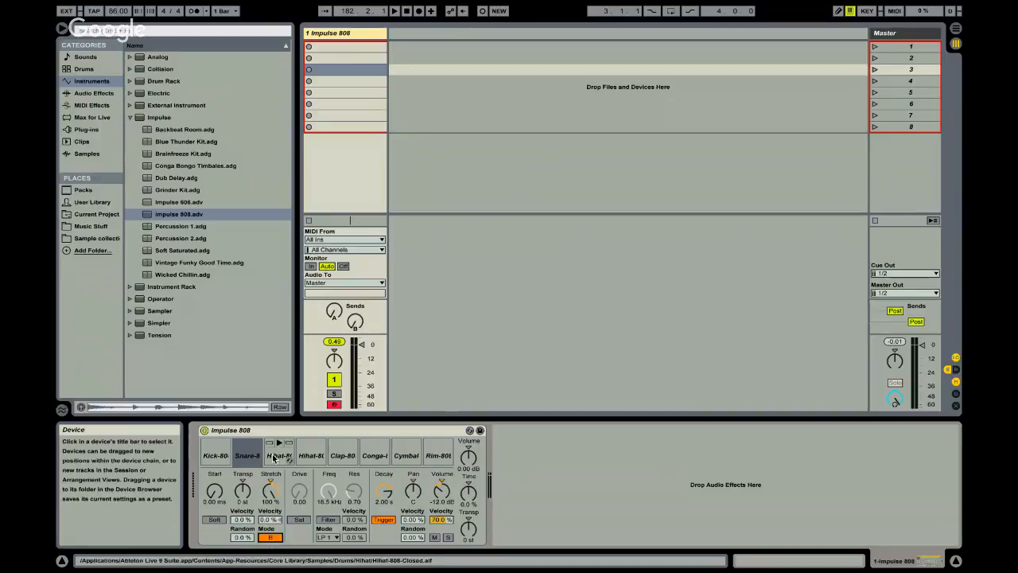
{"action": "key", "text": "s"}
{"action": "left_click", "coordinate": [273, 496]}
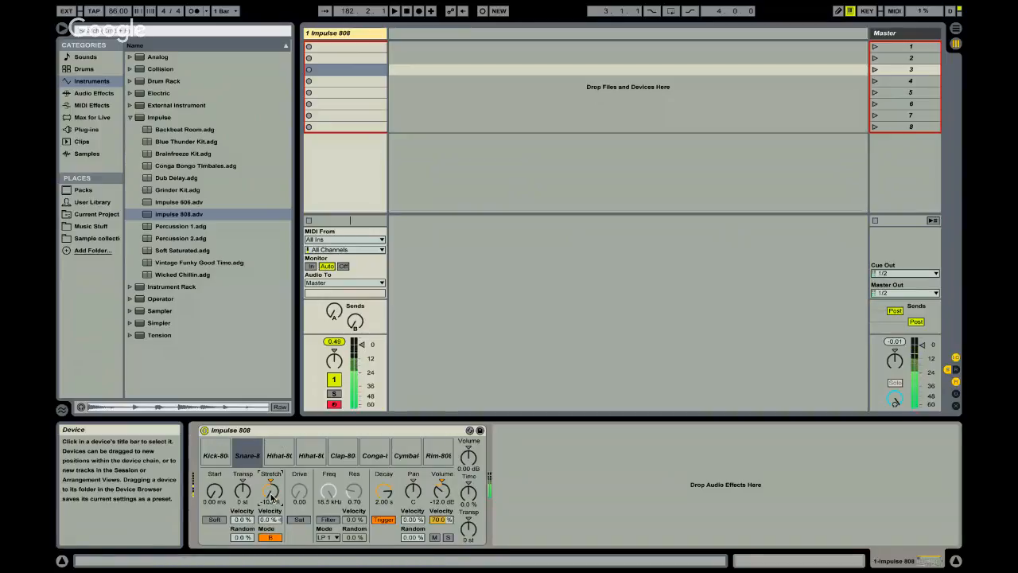
{"action": "key", "text": "s"}
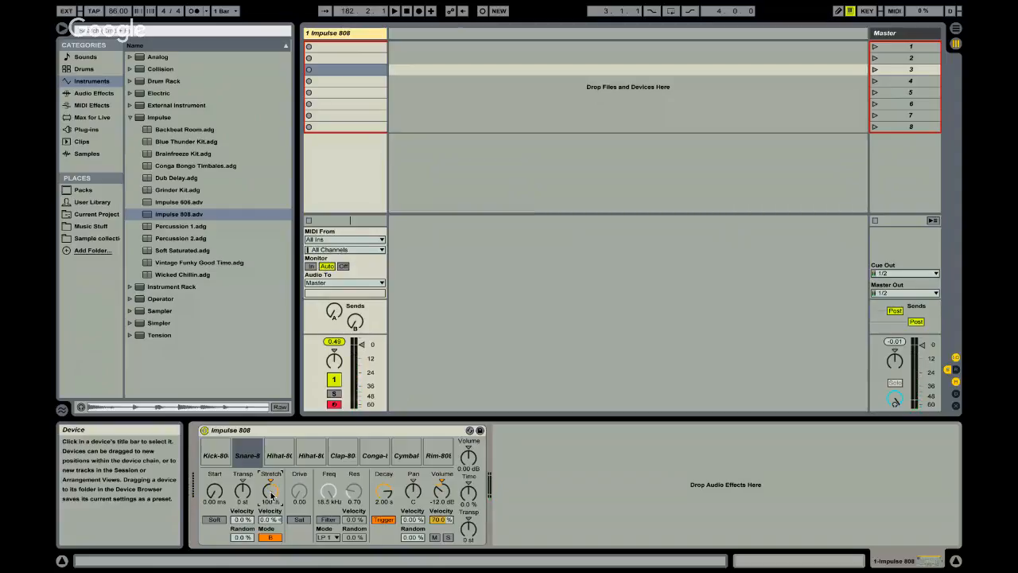
{"action": "key", "text": "s"}
{"action": "key", "text": "s"}
{"action": "key", "text": "s"}
{"action": "key", "text": "s"}
- Return the snare slot's Stretch to 0.0 % and set its Stretch Velocity amount to 100 %
{"action": "left_click_drag", "start_coordinate": [271, 496], "coordinate": [271, 496]}
{"action": "left_click_drag", "start_coordinate": [269, 522], "coordinate": [269, 523]}
- Audition the snare's velocity-controlled stretch by playing it at alternating high and low computer keyboard velocities
{"action": "key", "text": "v"}
{"action": "key", "text": "v"}
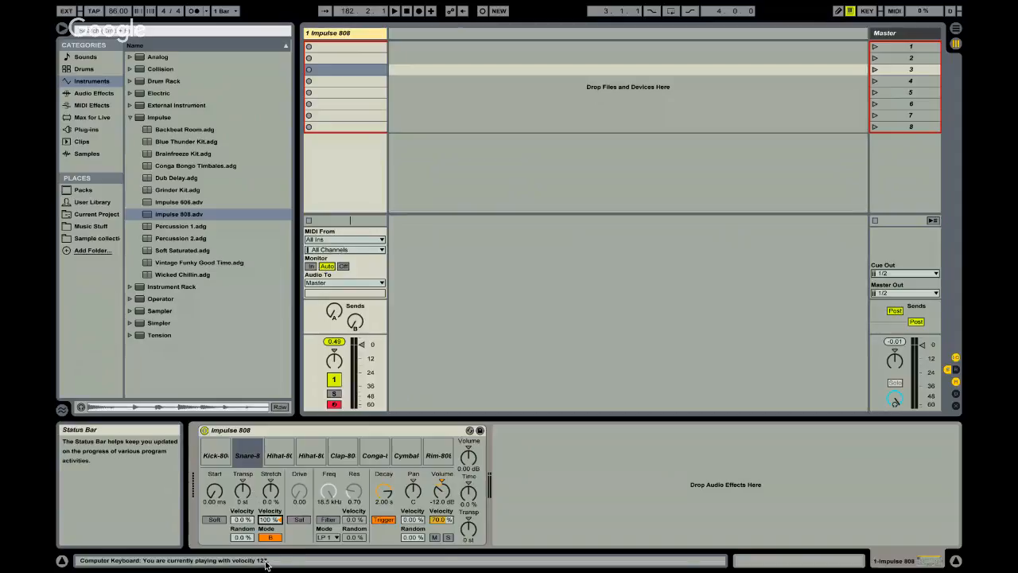
{"action": "key", "text": "s"}
{"action": "key", "text": "s"}
{"action": "key", "text": "s"}
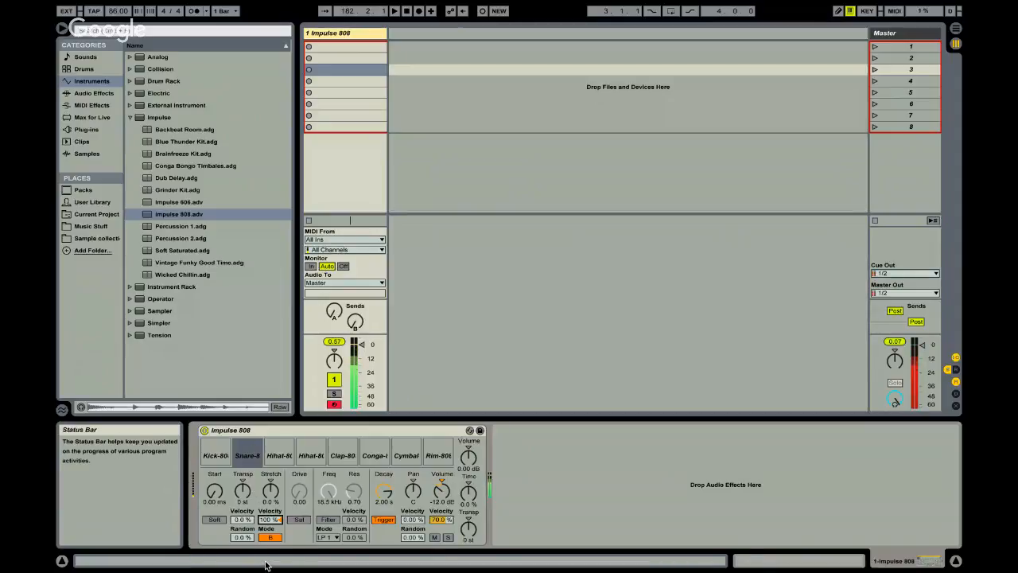
{"action": "key", "text": "s"}
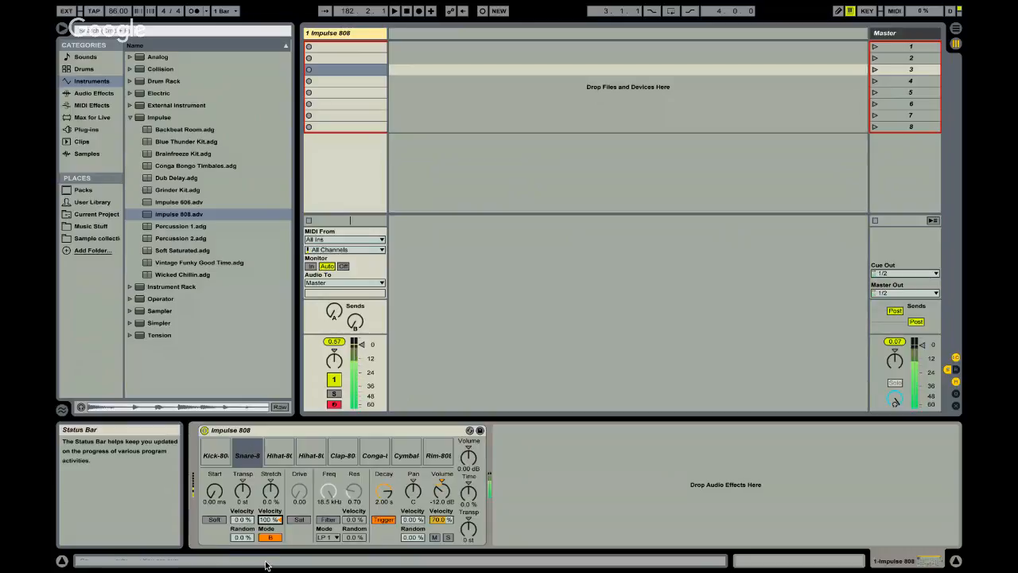
{"action": "key", "text": "c"}
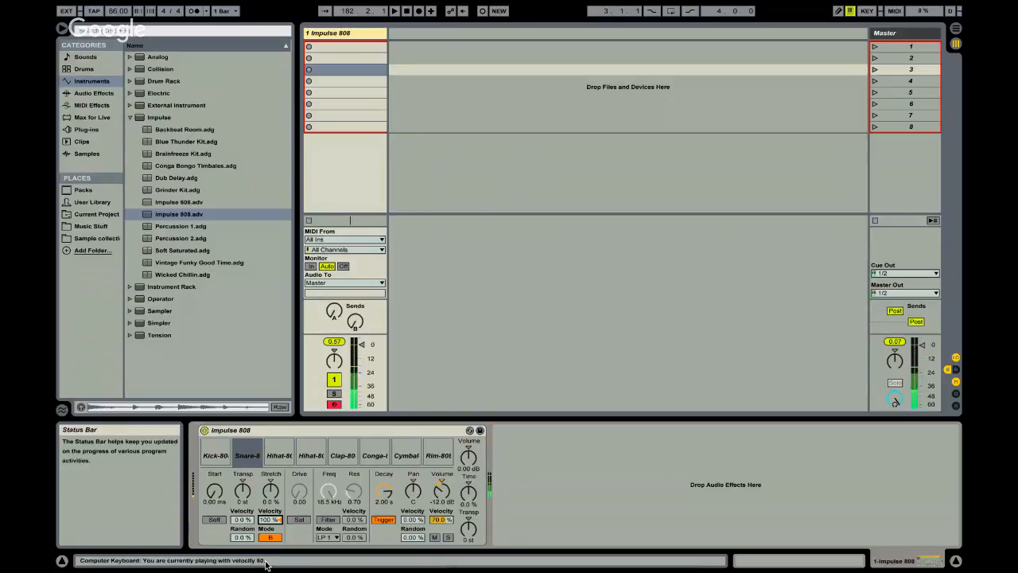
{"action": "key", "text": "c"}
{"action": "key", "text": "c"}
{"action": "key", "text": "c"}
{"action": "key", "text": "s"}
{"action": "key", "text": "v"}
{"action": "key", "text": "v"}
{"action": "key", "text": "v"}
{"action": "key", "text": "v"}
{"action": "key", "text": "v"}
{"action": "key", "text": "v"}
{"action": "key", "text": "s"}
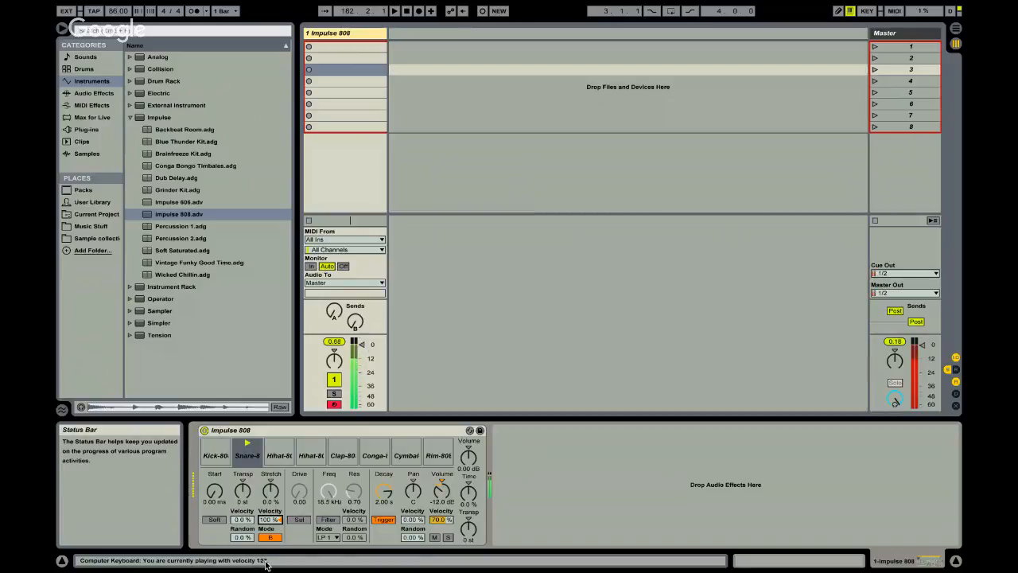
{"action": "key", "text": "c"}
{"action": "key", "text": "c"}
{"action": "key", "text": "c"}
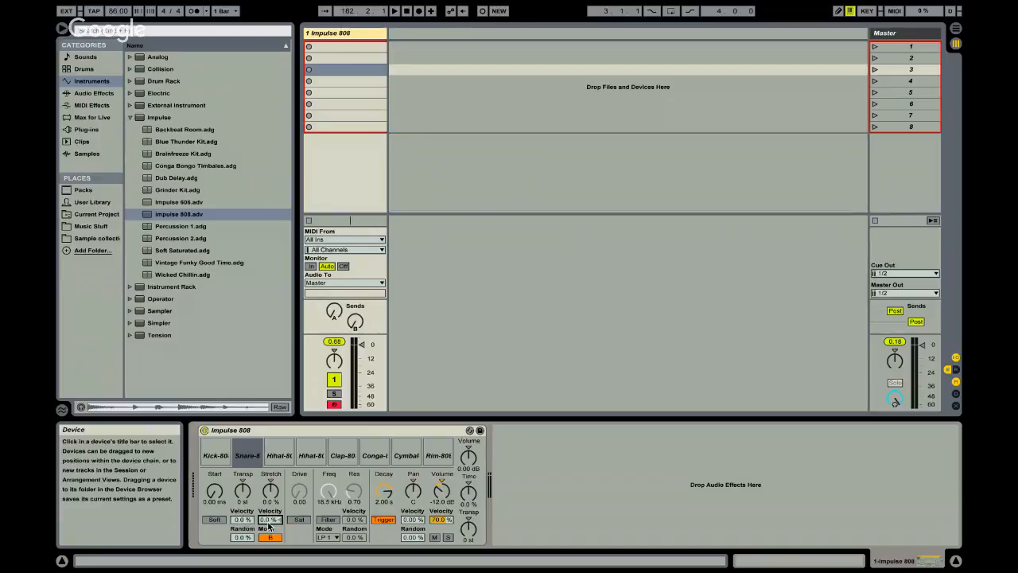
- Return the snare slot's Stretch Velocity to 0.0 % and set its Transpose Velocity to 100 %
{"action": "left_click", "coordinate": [243, 521]}
{"action": "left_click_drag", "start_coordinate": [241, 521], "coordinate": [241, 520]}
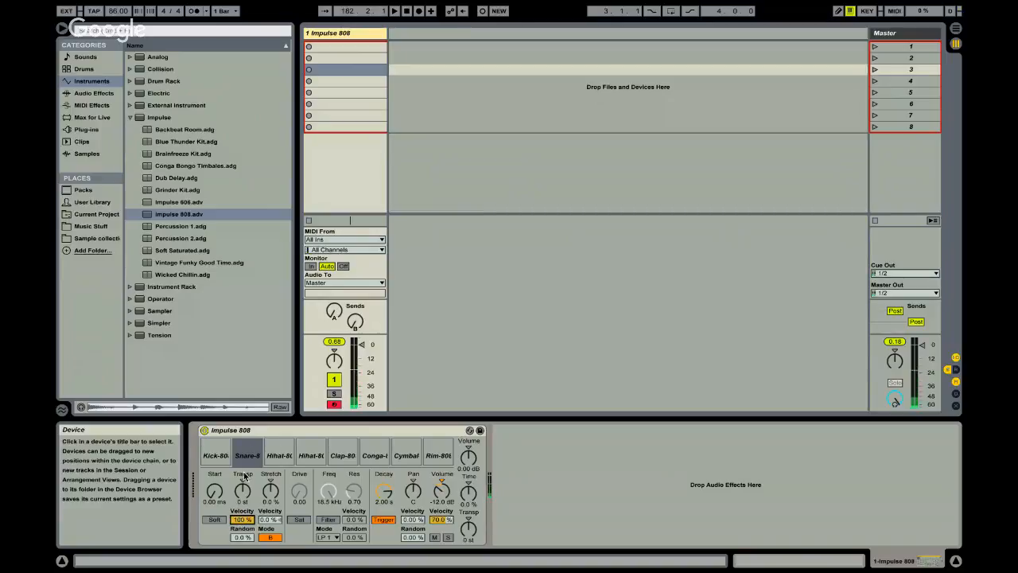
{"action": "key", "text": "s"}
- Audition the snare's velocity-controlled transposition by playing it at raised keyboard velocity and then down to velocity 1
{"action": "key", "text": "b"}
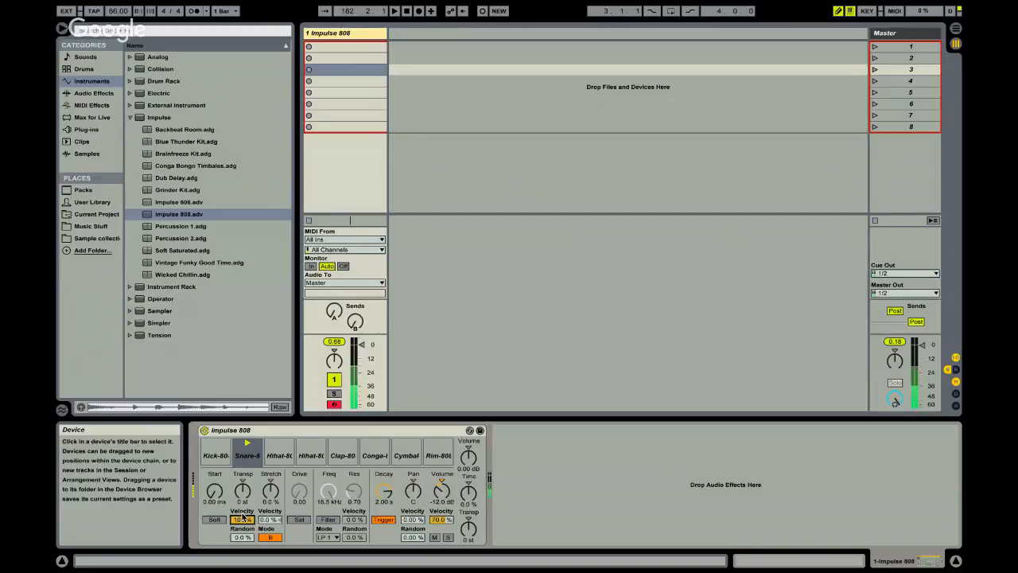
{"action": "key", "text": "v"}
{"action": "key", "text": "s"}
{"action": "key", "text": "s"}
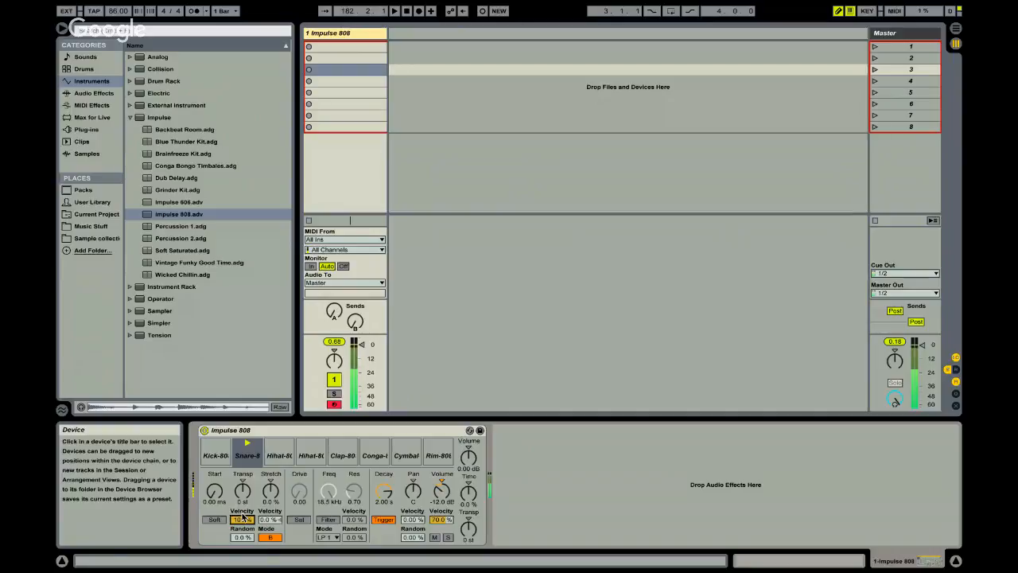
{"action": "key", "text": "c"}
{"action": "key", "text": "c"}
{"action": "key", "text": "s"}
{"action": "key", "text": "c"}
{"action": "key", "text": "c"}
{"action": "key", "text": "c"}
{"action": "key", "text": "c"}
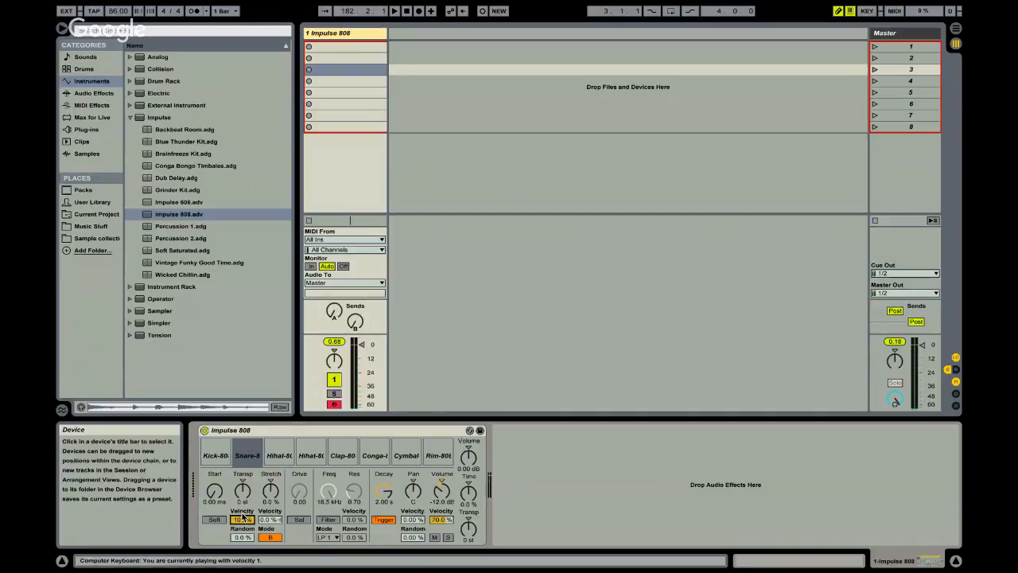
{"action": "key", "text": "s"}
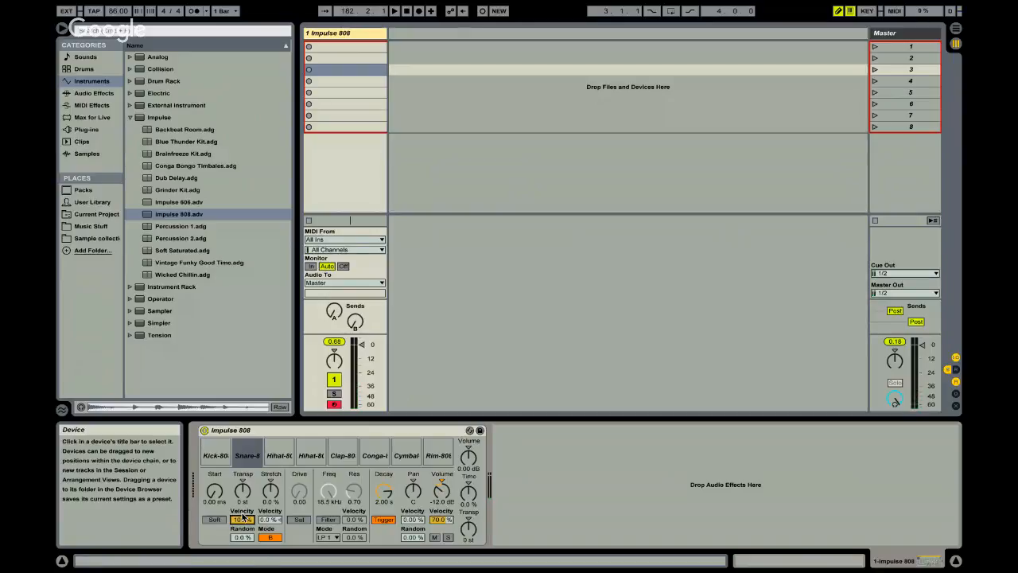
- Raise the computer keyboard velocity and play the snare again to audition its velocity-controlled transposition
{"action": "key", "text": "v"}
{"action": "key", "text": "s"}
{"action": "key", "text": "s"}
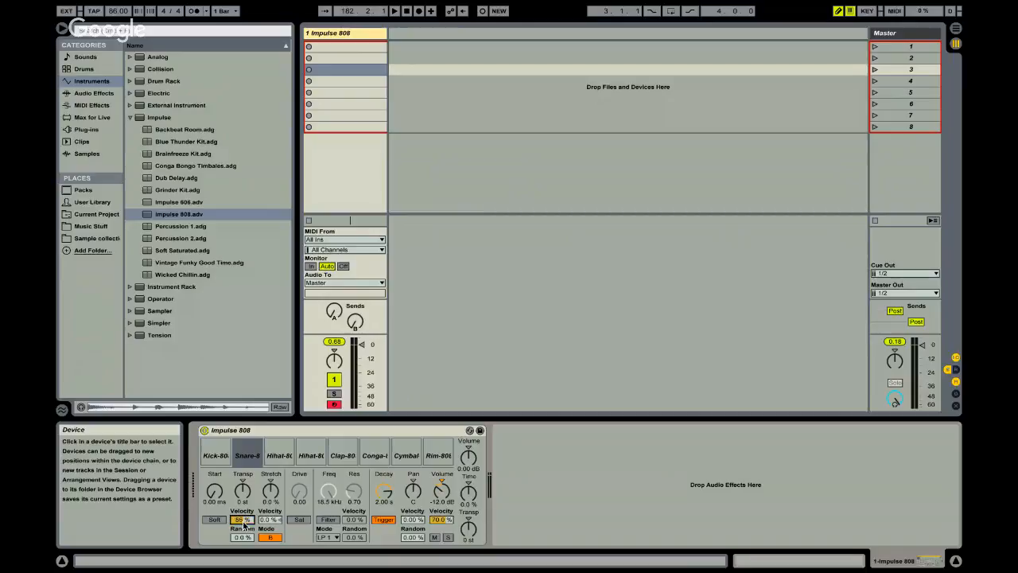
- Return the snare slot's Transpose Velocity to 0.0 %, try its Transpose Random at 100 %, and reduce the randomness to 33 %
{"action": "left_click_drag", "start_coordinate": [243, 523], "coordinate": [243, 560]}
{"action": "left_click_drag", "start_coordinate": [241, 537], "coordinate": [241, 538]}
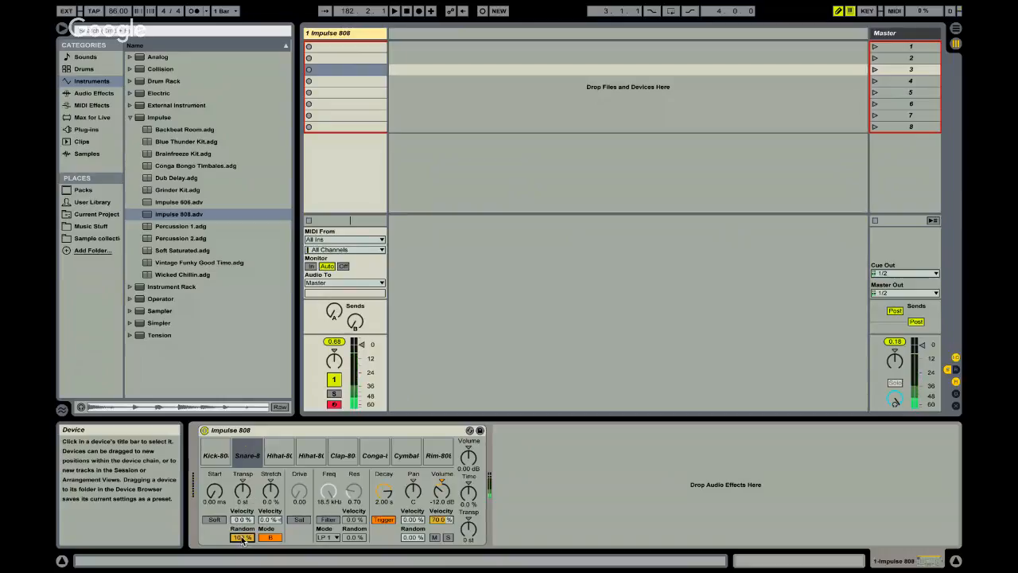
{"action": "left_click_drag", "start_coordinate": [243, 538], "coordinate": [243, 541]}
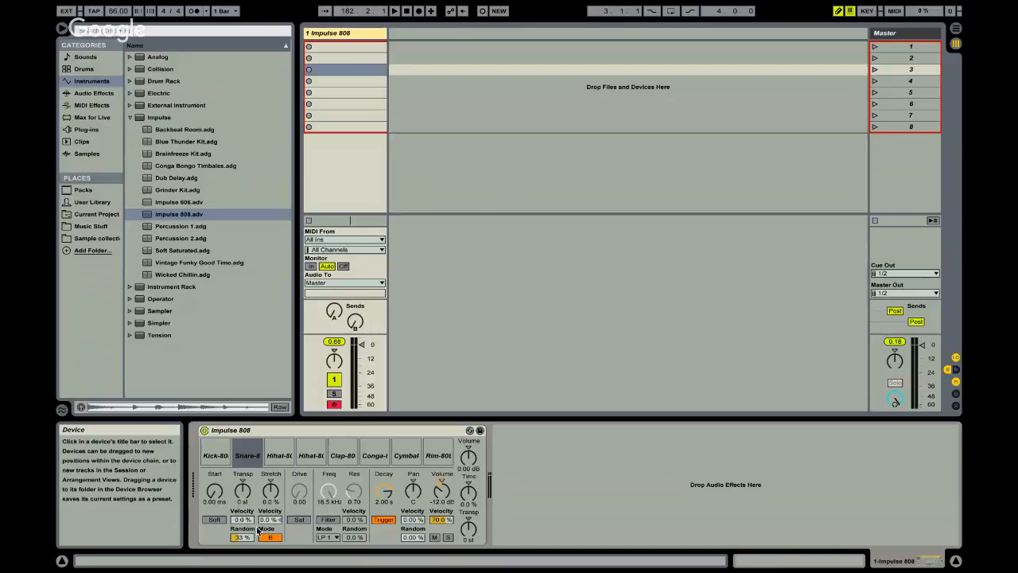
- Try the snare slot's Soft option on and off, and return its Transpose Random to 0.0 %
{"action": "left_click", "coordinate": [220, 521]}
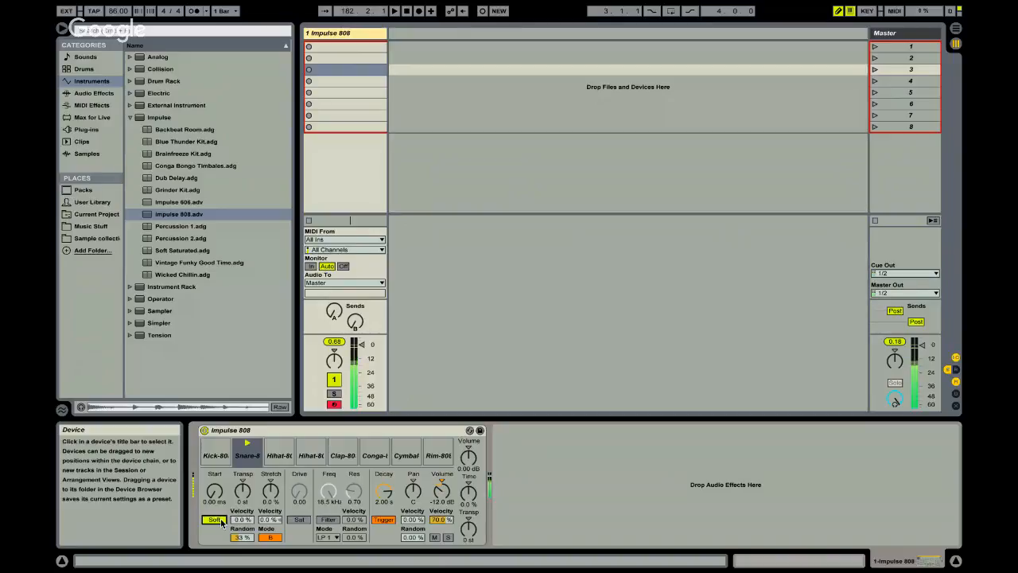
{"action": "left_click", "coordinate": [221, 521]}
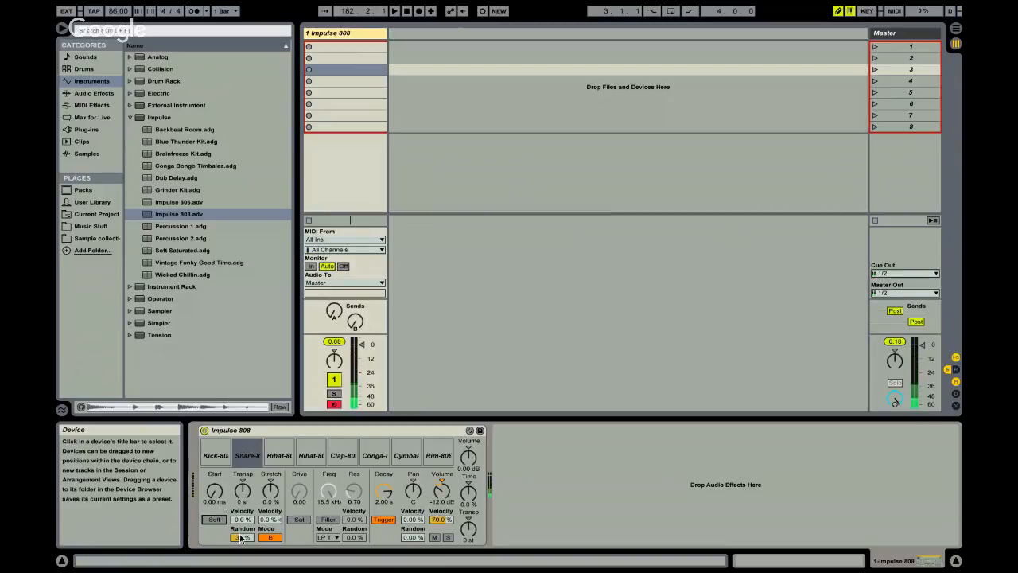
{"action": "left_click_drag", "start_coordinate": [243, 538], "coordinate": [243, 564]}
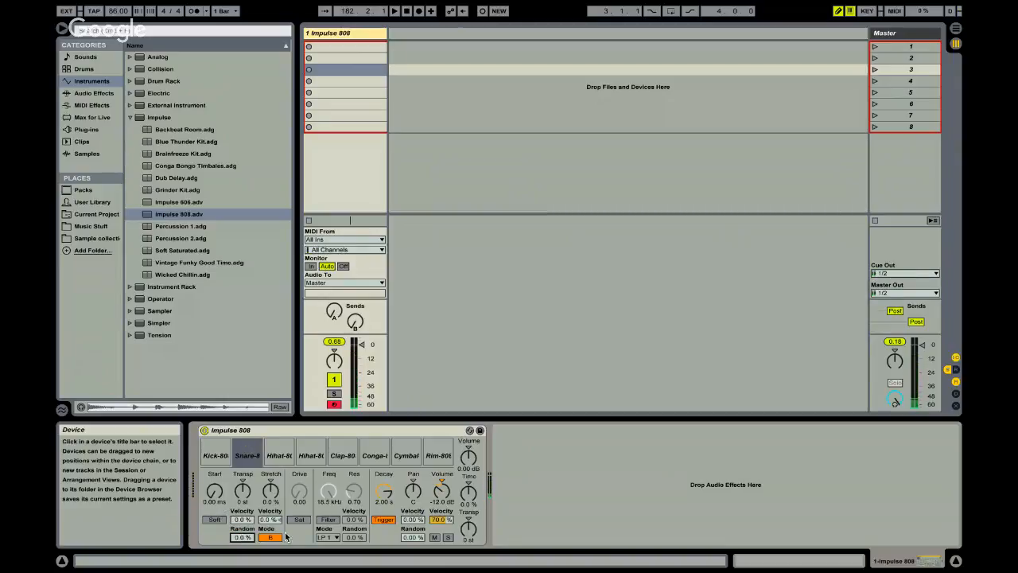
- Enable the Soft option for both the snare slot and the closed hi-hat slot
{"action": "left_click", "coordinate": [215, 521]}
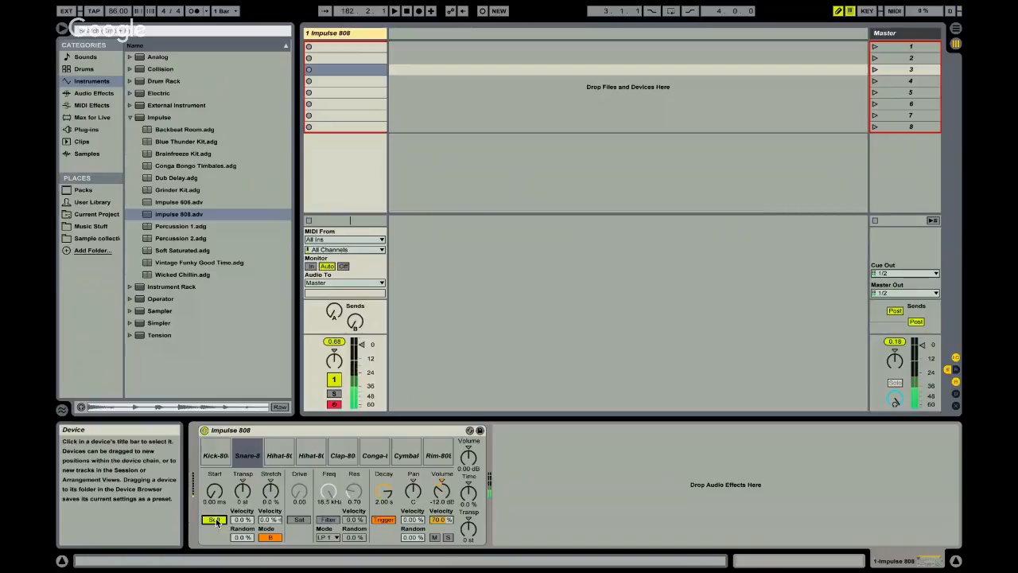
{"action": "left_click", "coordinate": [275, 457]}
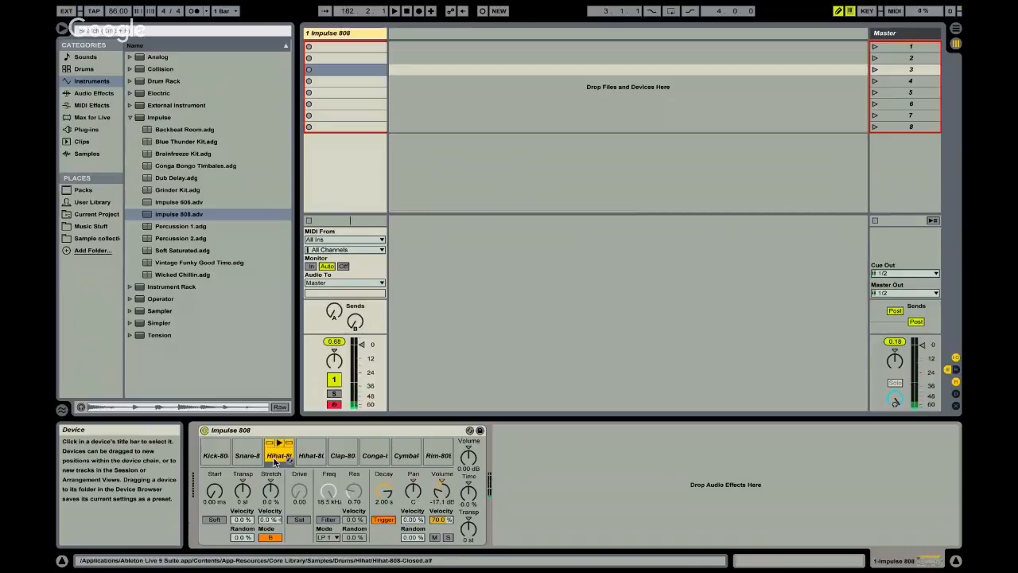
{"action": "left_click", "coordinate": [212, 520]}
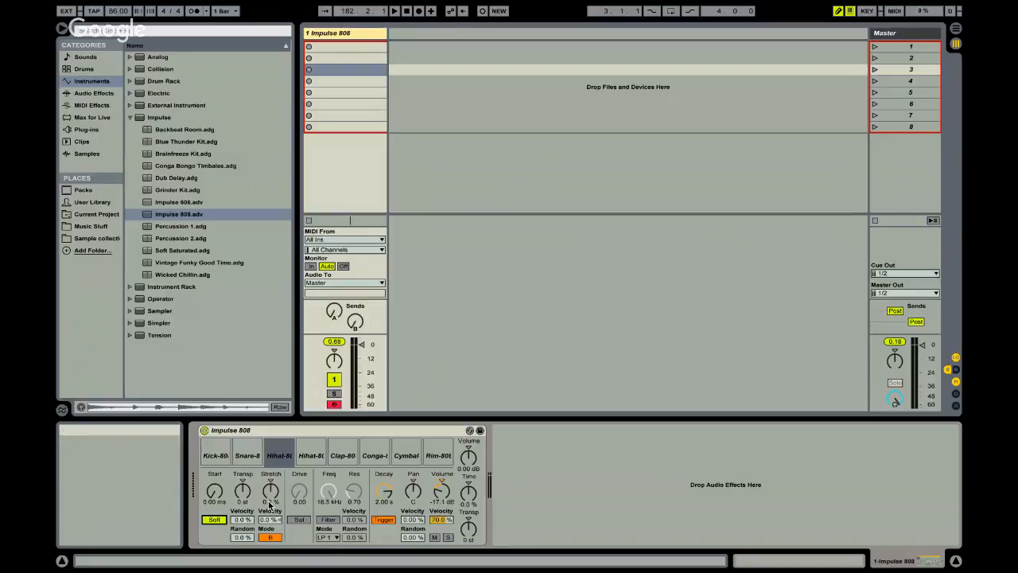
- Disable the Soft option for the closed hi-hat slot and the snare slot
{"action": "left_click", "coordinate": [245, 459]}
{"action": "key", "text": "Right"}
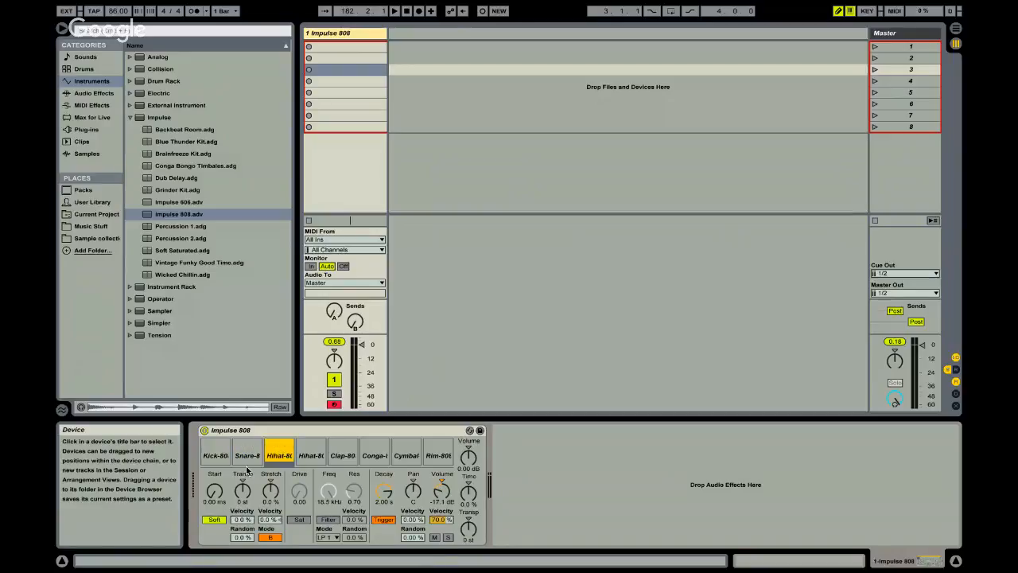
{"action": "left_click", "coordinate": [216, 519]}
{"action": "left_click", "coordinate": [245, 464]}
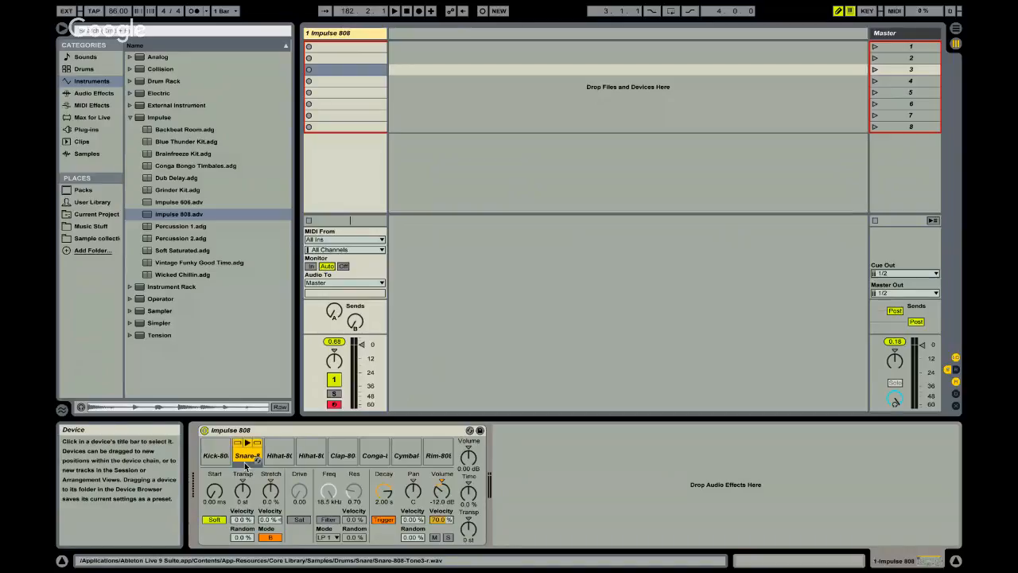
{"action": "left_click", "coordinate": [212, 521]}
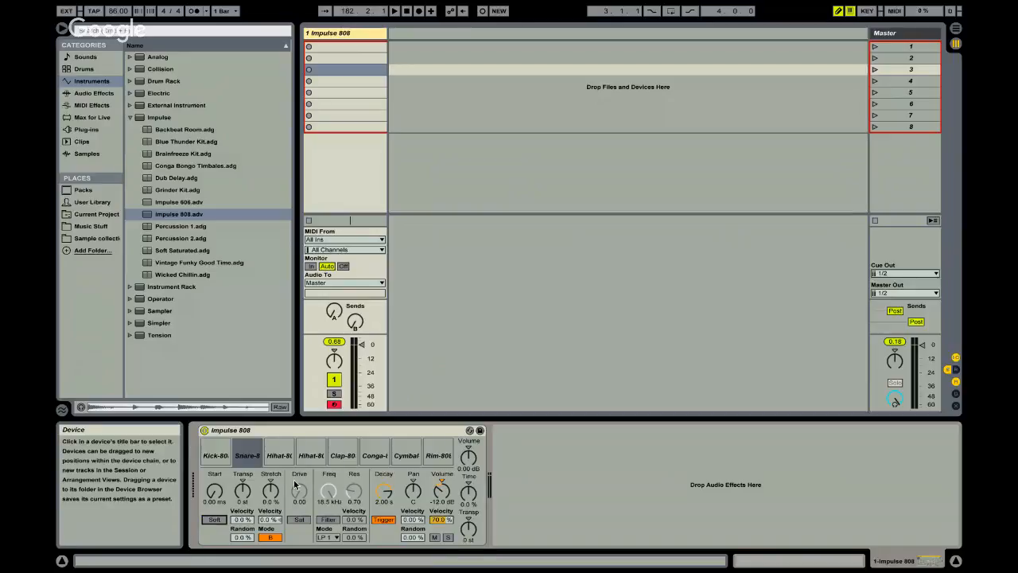
- Try the snare slot's saturation, return its Drive to 0.00, and switch the saturation off
{"action": "left_click", "coordinate": [303, 524]}
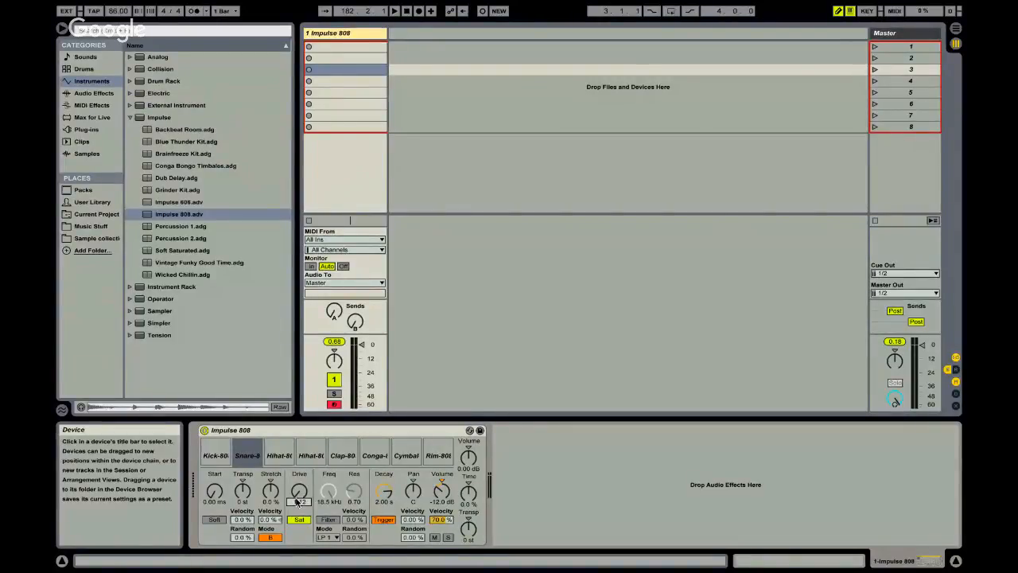
{"action": "left_click_drag", "start_coordinate": [299, 495], "coordinate": [299, 549]}
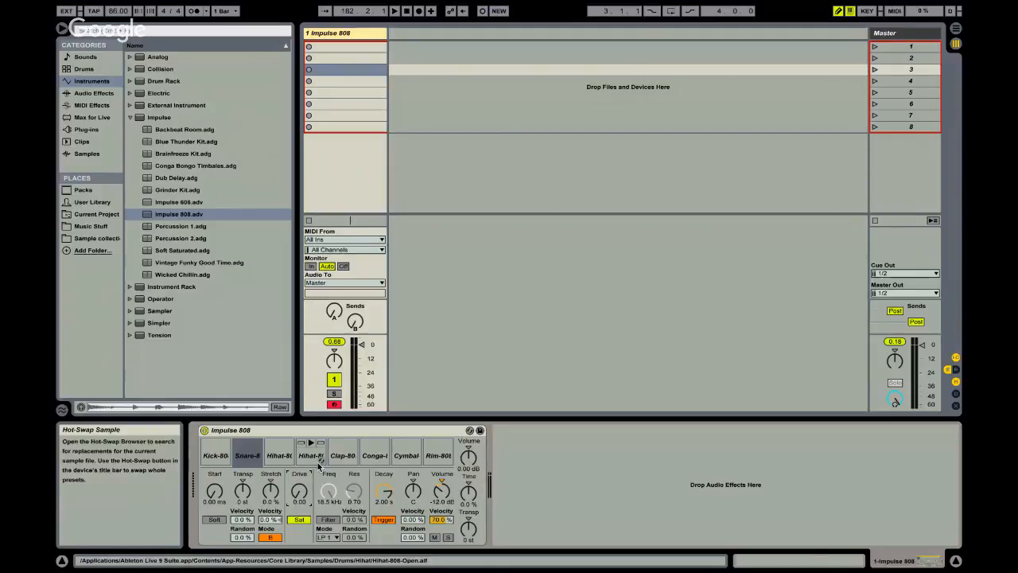
{"action": "left_click", "coordinate": [299, 519]}
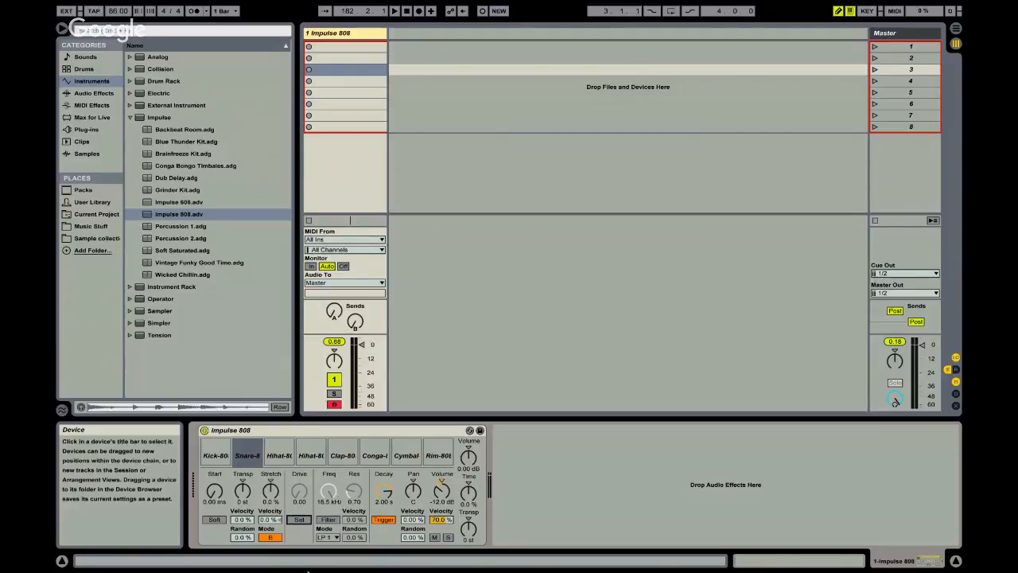
- Enable the snare slot's filter, try raising its filter Velocity amount, and reset that amount to 0.0 %
{"action": "left_click", "coordinate": [328, 519]}
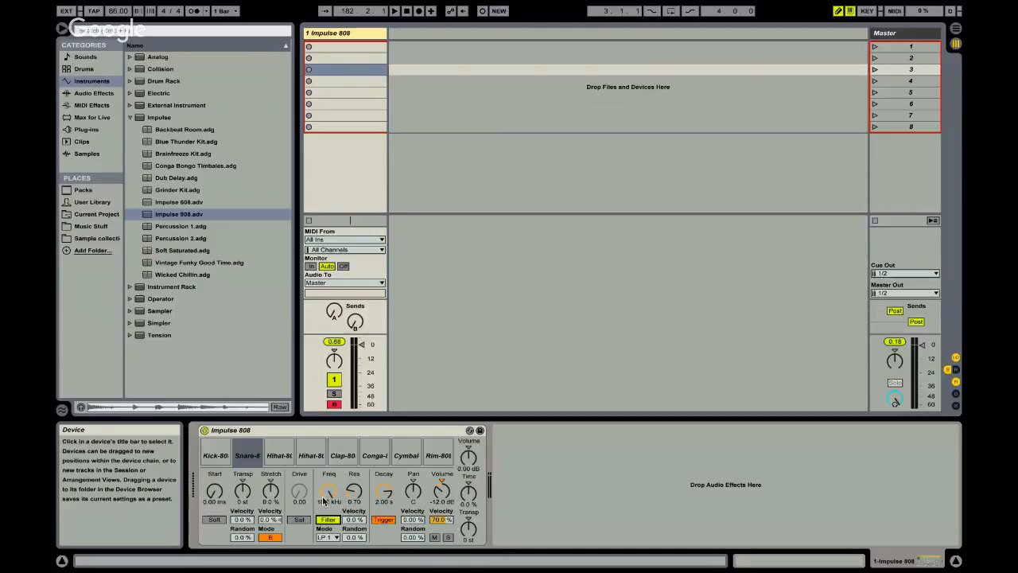
{"action": "left_click_drag", "start_coordinate": [355, 521], "coordinate": [355, 497]}
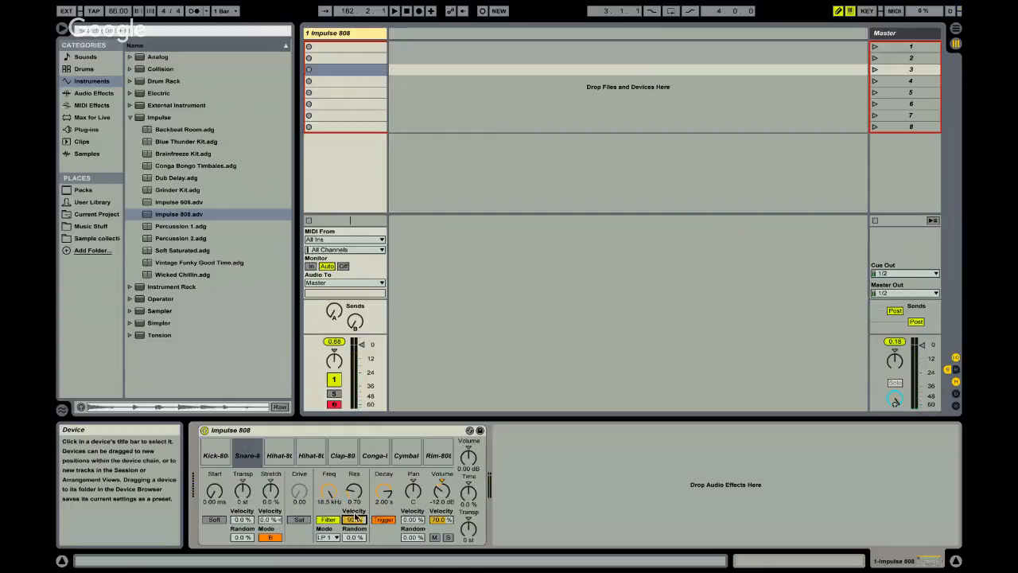
{"action": "left_click", "coordinate": [328, 520]}
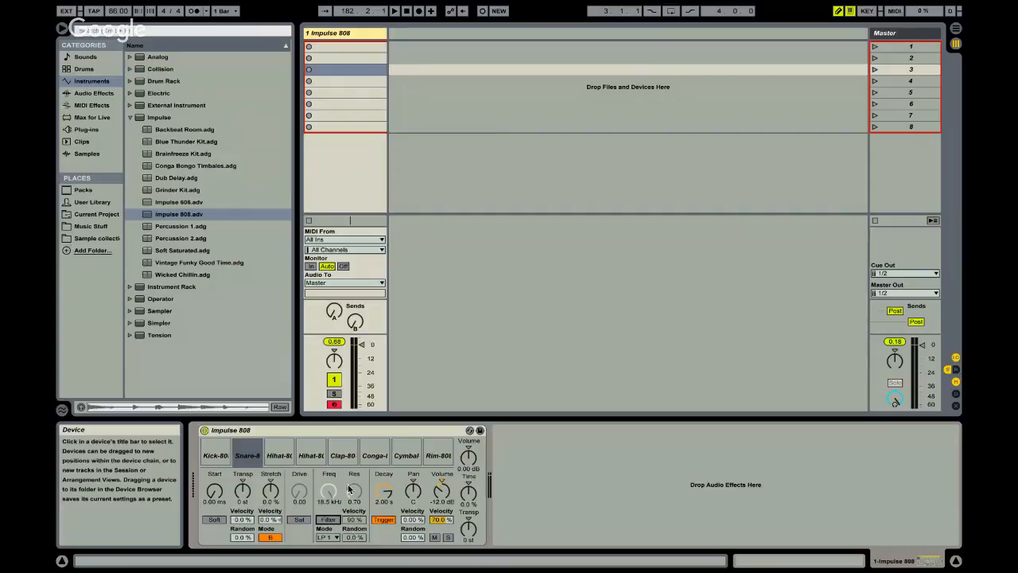
{"action": "left_click", "coordinate": [332, 521]}
{"action": "double_click", "coordinate": [355, 521]}
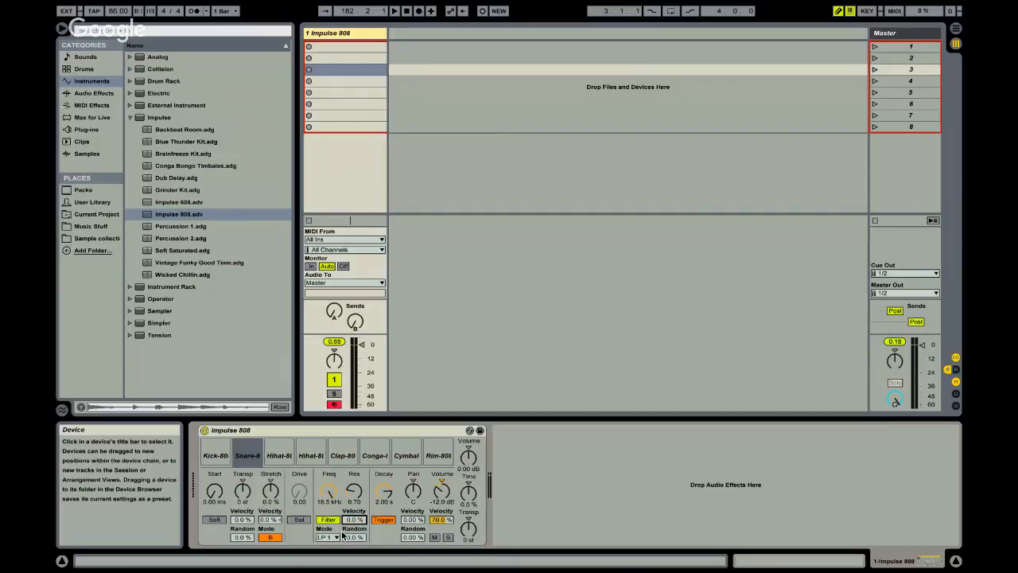
- Set the snare's filter mode to BP 2 and sweep its frequency down to 102 Hz and back up
{"action": "left_click", "coordinate": [335, 537]}
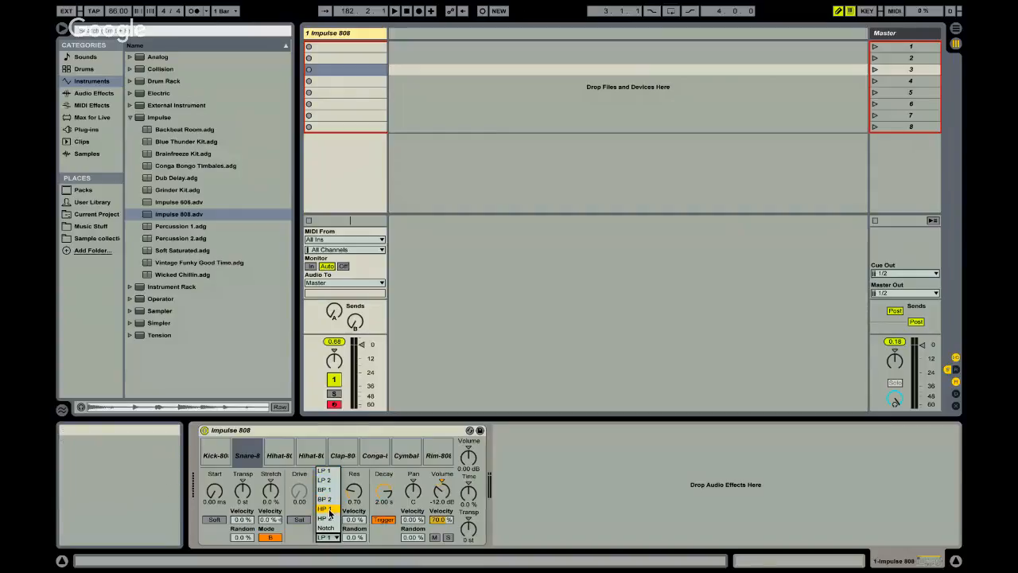
{"action": "left_click", "coordinate": [331, 500]}
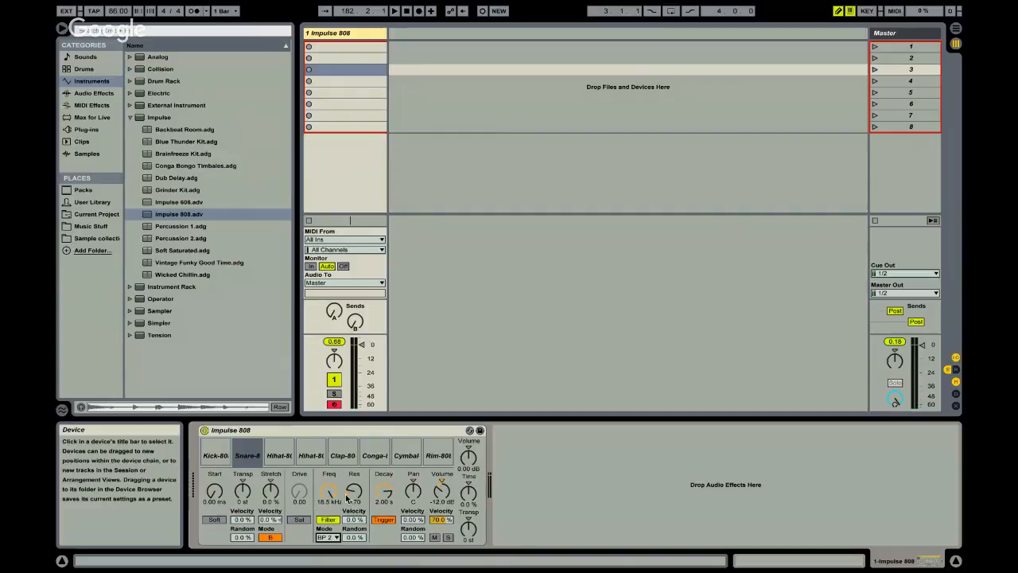
{"action": "left_click_drag", "start_coordinate": [328, 489], "coordinate": [326, 496]}
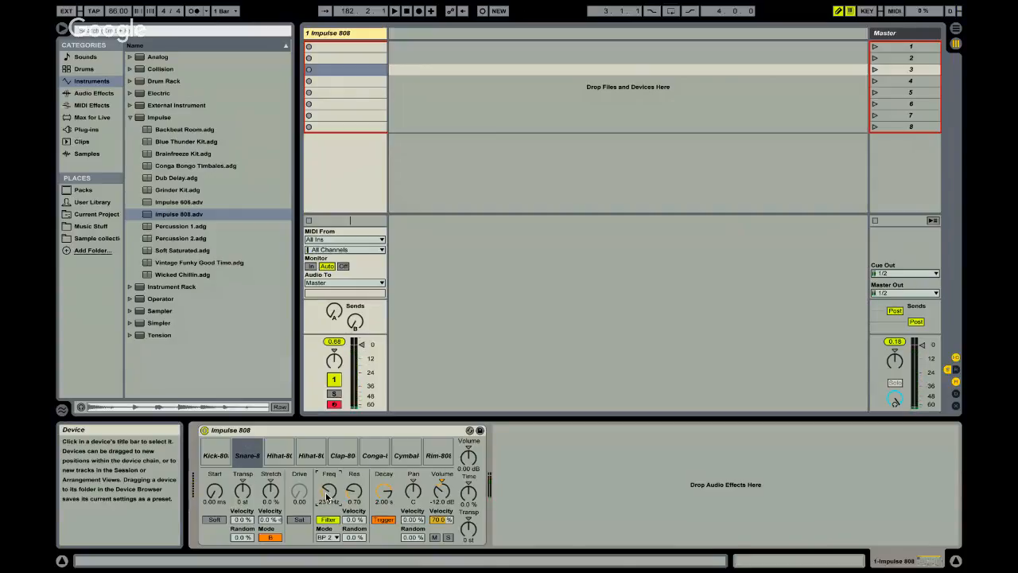
{"action": "left_click_drag", "start_coordinate": [326, 497], "coordinate": [326, 498]}
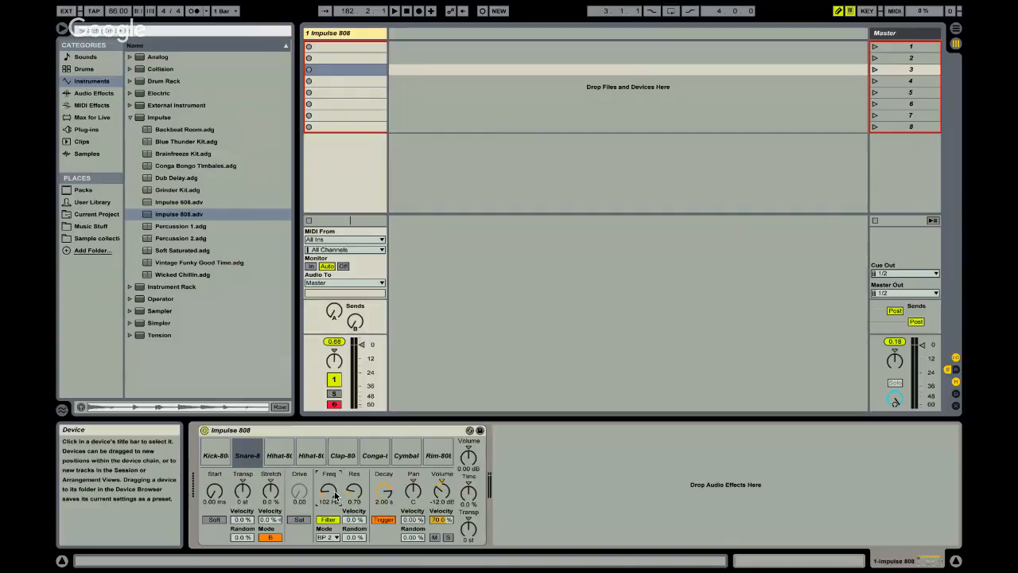
{"action": "scroll", "coordinate": [335, 496], "scroll_direction": "up", "scroll_amount": 10}
- Switch the snare's filter mode to LP 1, with its frequency at 784 Hz and its filter Velocity at 100 %
{"action": "left_click", "coordinate": [327, 537]}
{"action": "left_click", "coordinate": [326, 500]}
{"action": "left_click", "coordinate": [328, 537]}
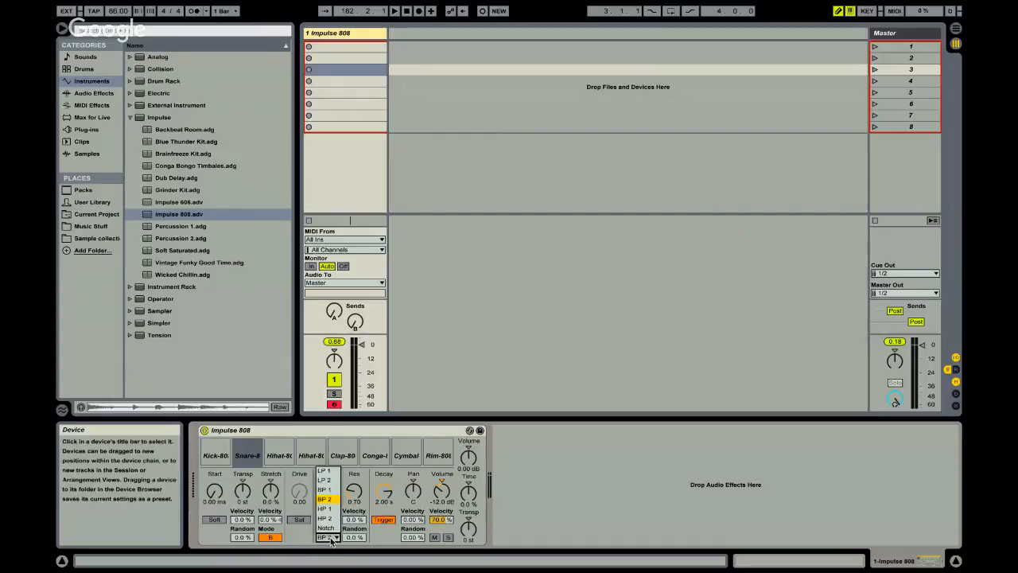
{"action": "left_click", "coordinate": [325, 471]}
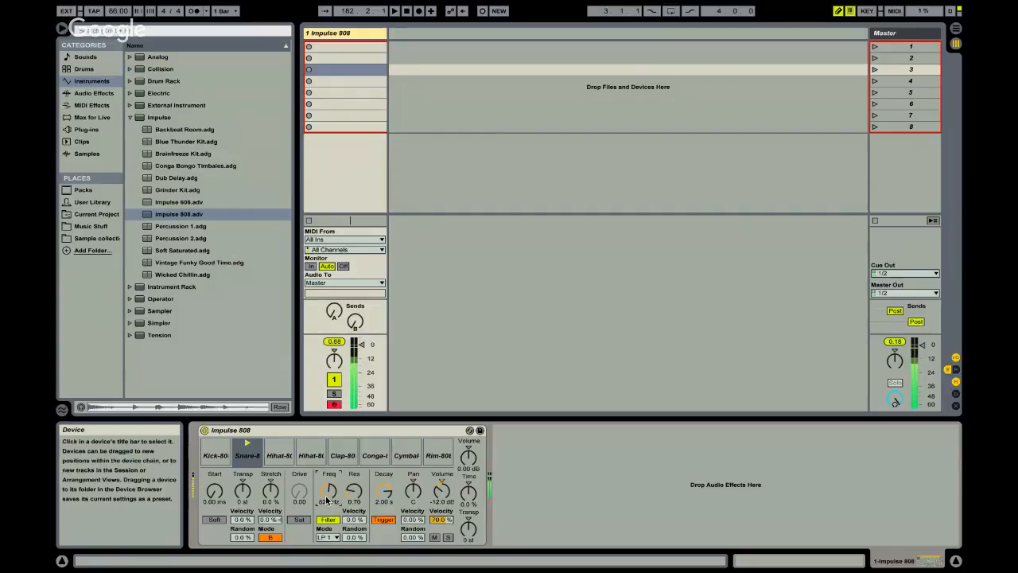
{"action": "left_click_drag", "start_coordinate": [328, 499], "coordinate": [357, 522]}
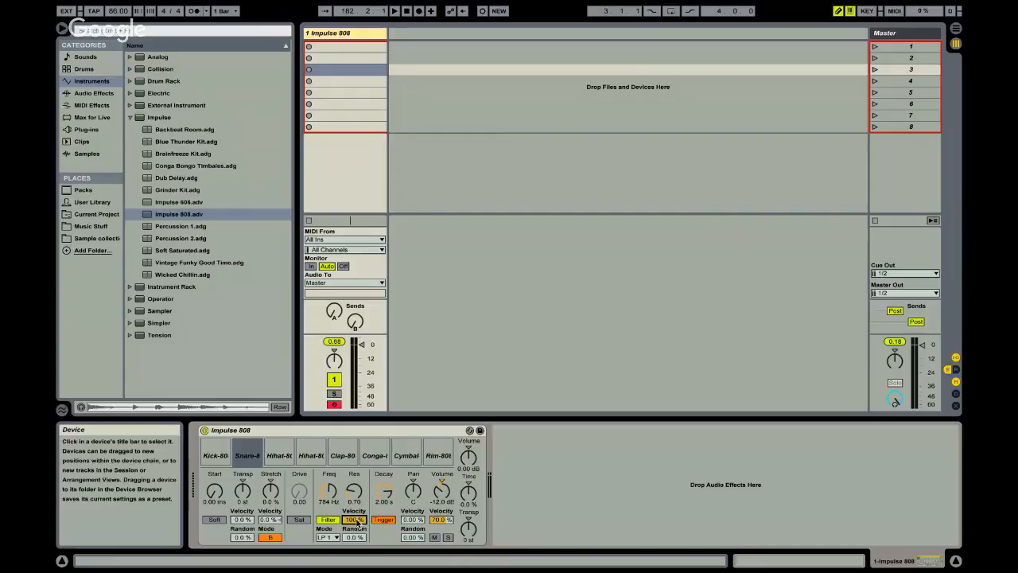
- Audition the snare's velocity-controlled filter by playing it from keyboard velocity 1 up to higher velocities
{"action": "key", "text": "c"}
{"action": "key", "text": "c"}
{"action": "key", "text": "c"}
{"action": "key", "text": "c"}
{"action": "key", "text": "c"}
{"action": "key", "text": "s"}
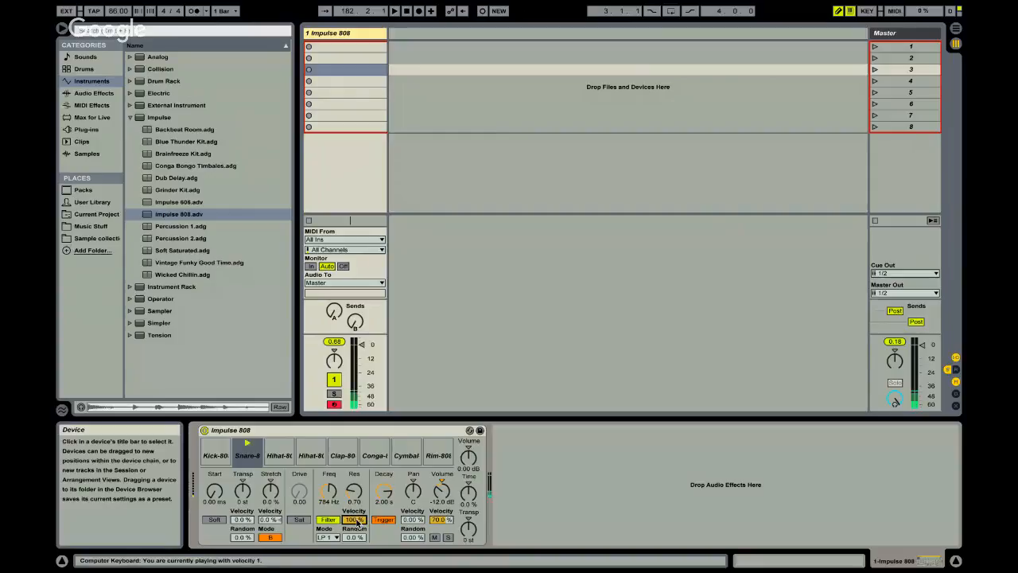
{"action": "key", "text": "s"}
{"action": "key", "text": "s"}
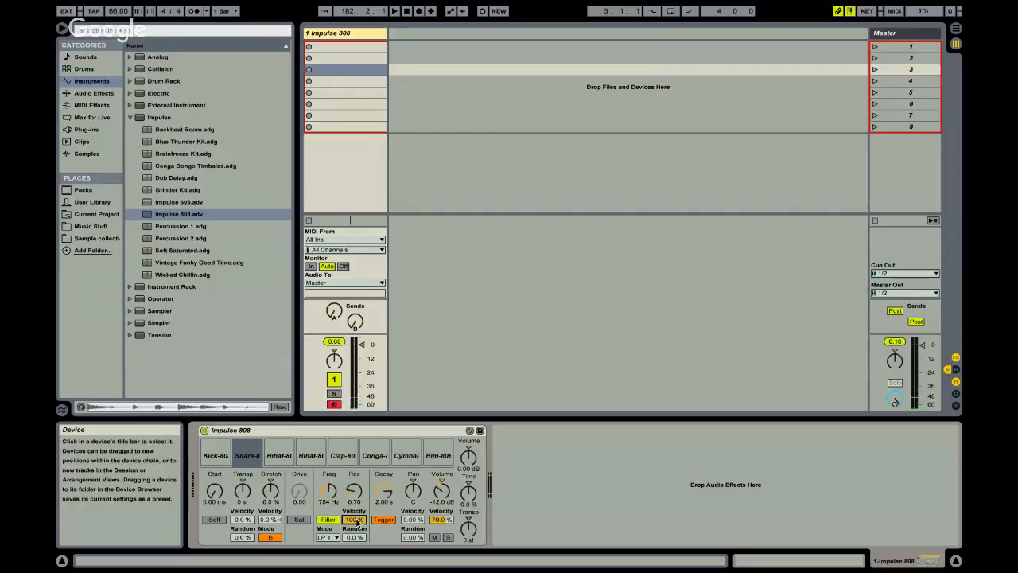
{"action": "key", "text": "s"}
{"action": "key", "text": "c"}
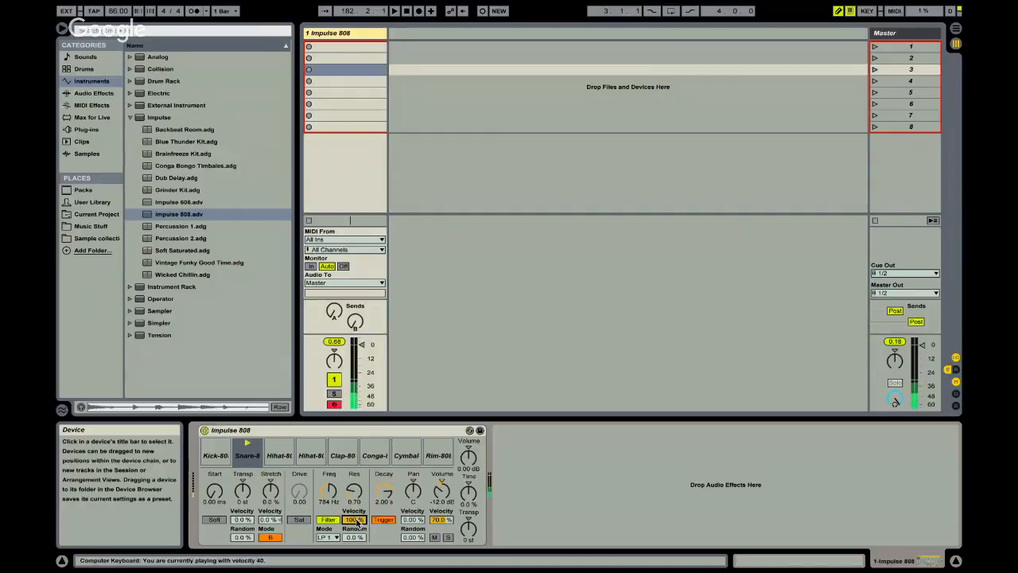
{"action": "key", "text": "v"}
{"action": "key", "text": "v"}
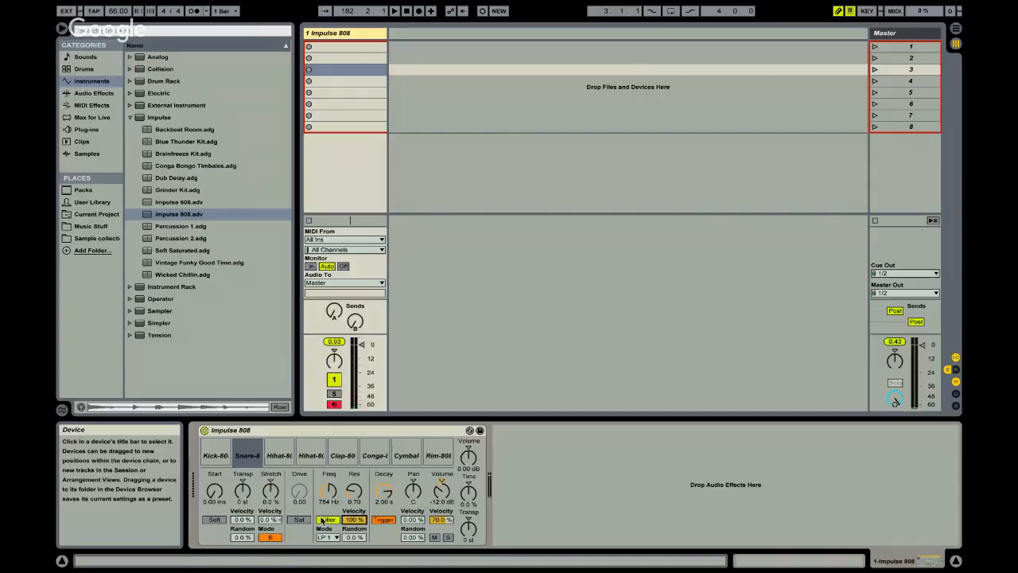
- Set the snare's filter mode to LP 2, its filter Random to 100 %, and its filter Velocity to 0.0 %
{"action": "left_click", "coordinate": [324, 540]}
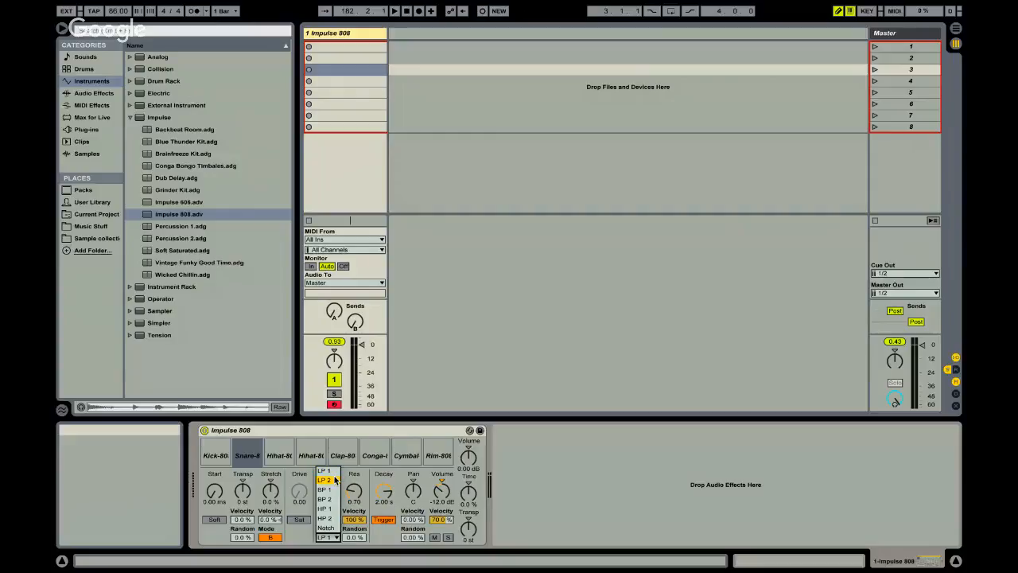
{"action": "left_click", "coordinate": [335, 479]}
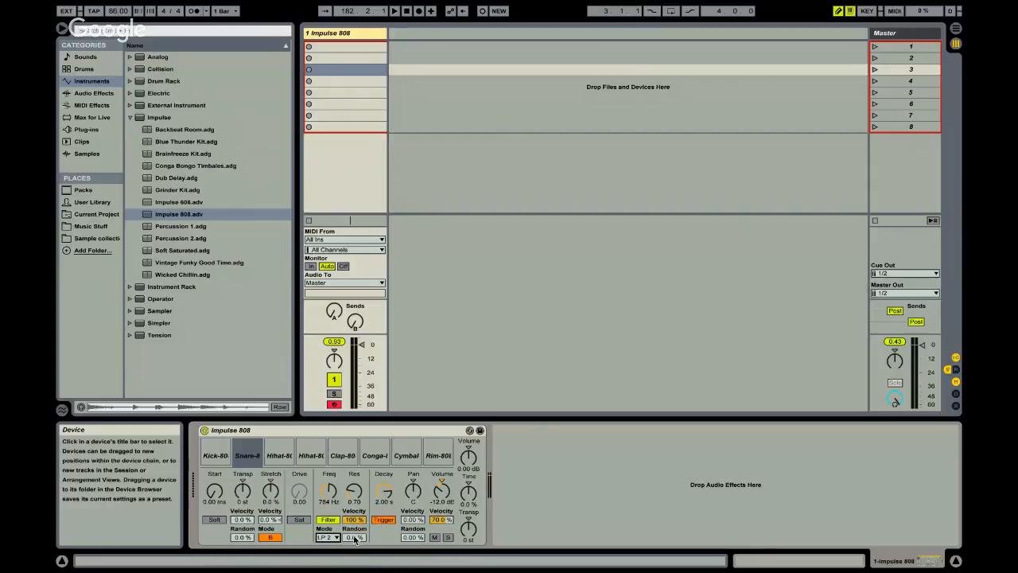
{"action": "left_click_drag", "start_coordinate": [357, 540], "coordinate": [358, 523]}
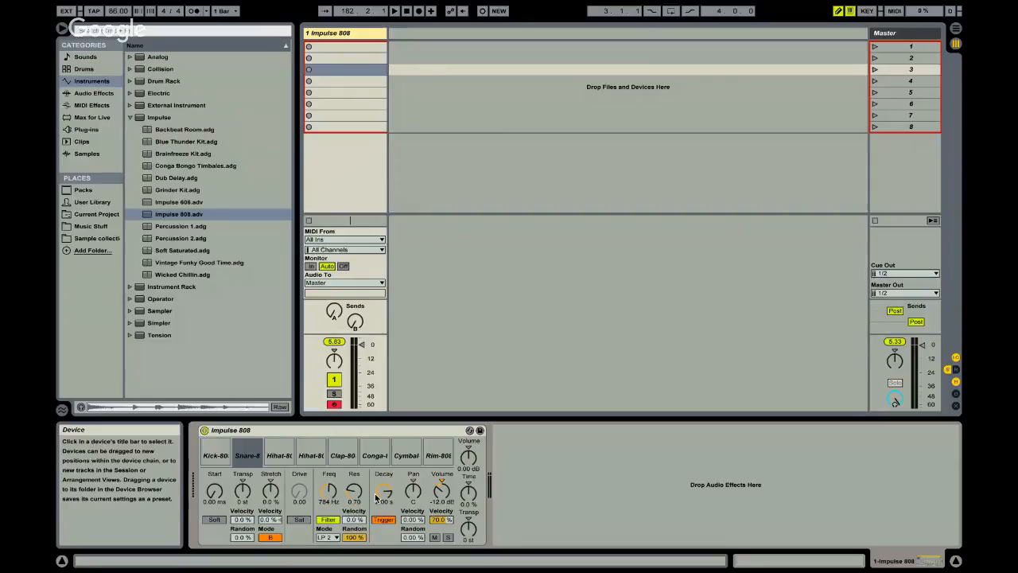
- Raise the snare slot's Decay to 10.0 s, readjust the decay time, and turn the snare's filter off
{"action": "left_click_drag", "start_coordinate": [377, 496], "coordinate": [378, 495]}
{"action": "left_click_drag", "start_coordinate": [378, 495], "coordinate": [386, 498]}
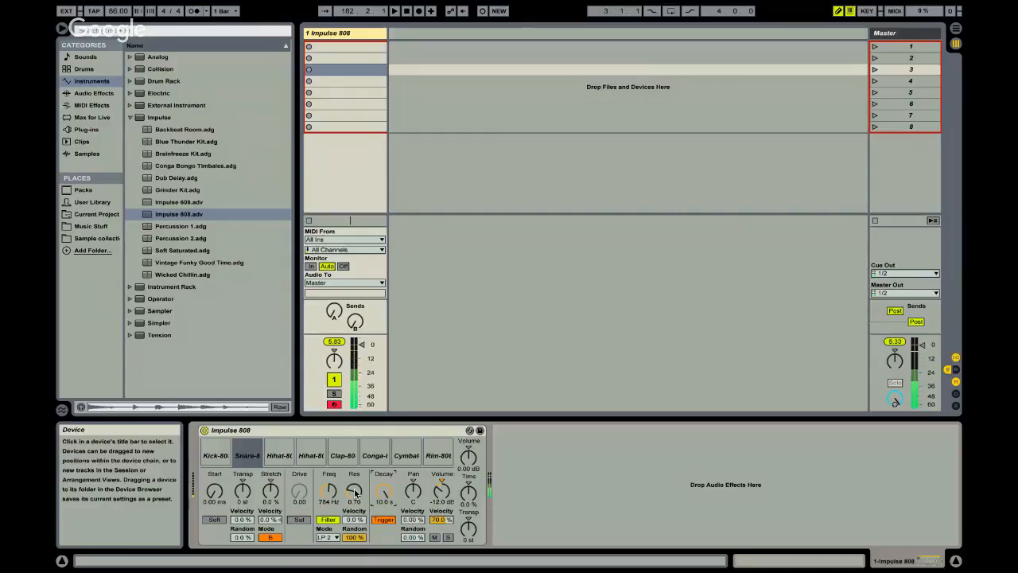
{"action": "mouse_move", "coordinate": [384, 492]}
{"action": "left_mouse_down"}
{"action": "mouse_move", "coordinate": [382, 510]}
{"action": "mouse_move", "coordinate": [380, 496]}
{"action": "left_mouse_up"}
{"action": "left_click", "coordinate": [337, 518]}
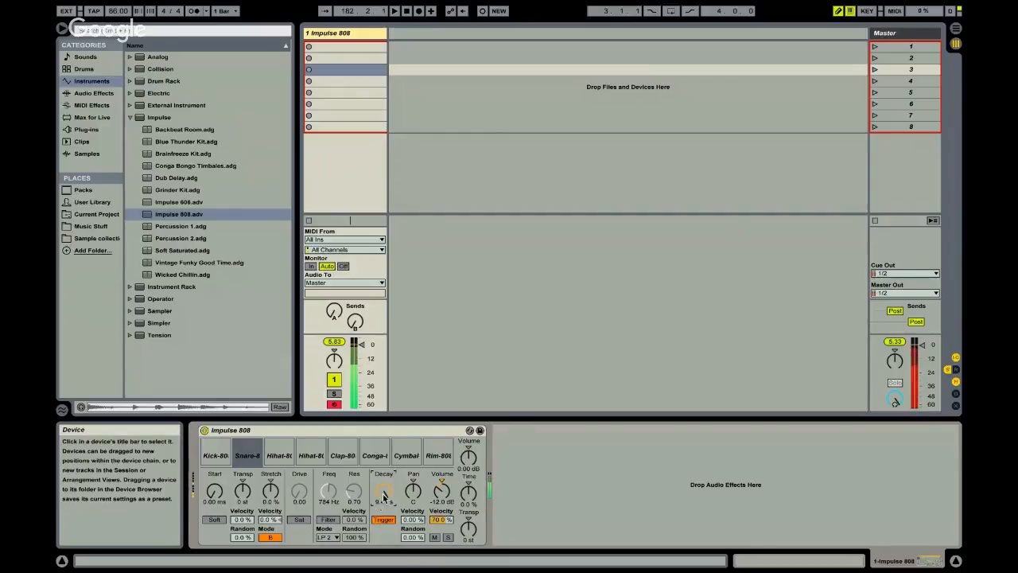
- Set the snare slot's Decay to 10.0 s, its Pan to 1R, and its pan Velocity to 100 %
{"action": "left_click_drag", "start_coordinate": [384, 497], "coordinate": [383, 492]}
{"action": "left_click_drag", "start_coordinate": [412, 495], "coordinate": [413, 498]}
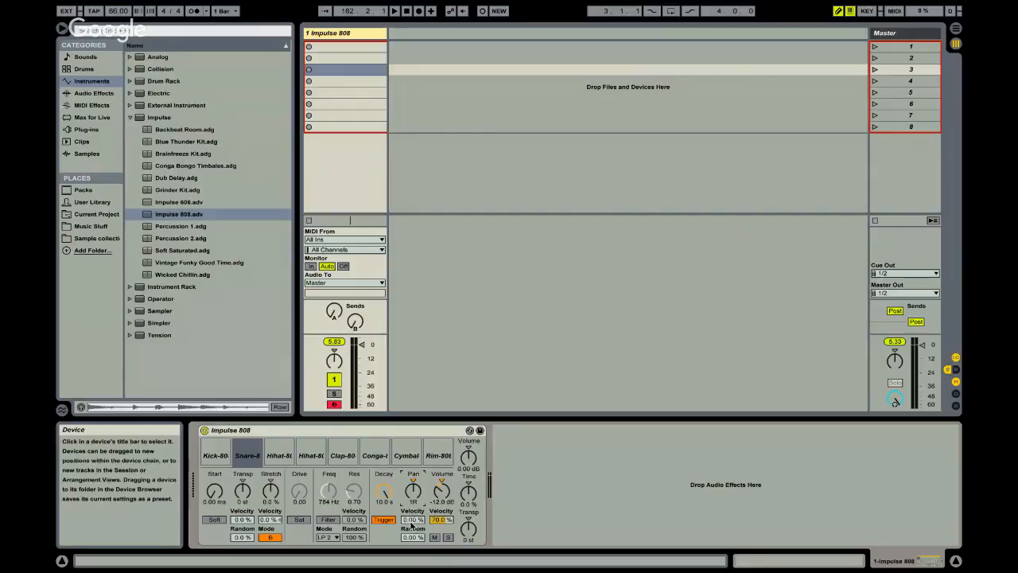
{"action": "left_click_drag", "start_coordinate": [412, 522], "coordinate": [412, 453]}
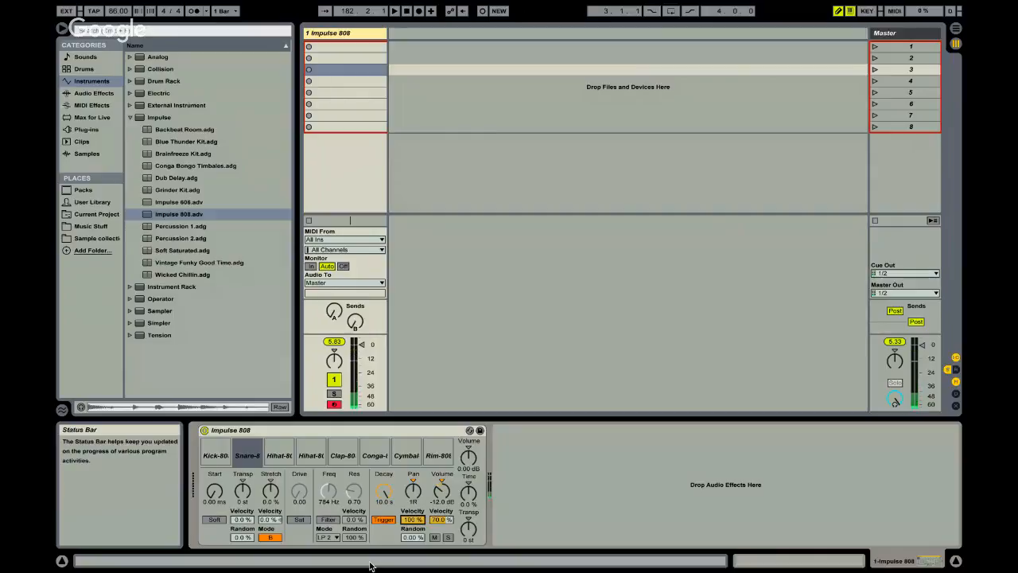
- Audition the velocity-controlled panning by playing notes at keyboard velocity 1 and then raising the velocity to 127
{"action": "key", "text": "a"}
{"action": "key", "text": "c"}
{"action": "key", "text": "c"}
{"action": "key", "text": "c"}
{"action": "key", "text": "c"}
{"action": "key", "text": "c"}
{"action": "key", "text": "c"}
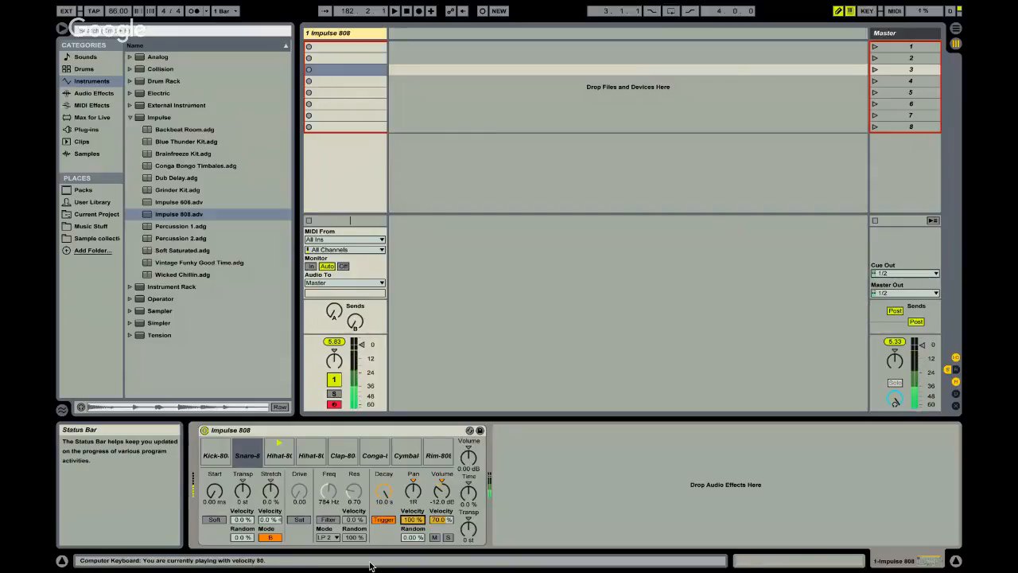
{"action": "key", "text": "d"}
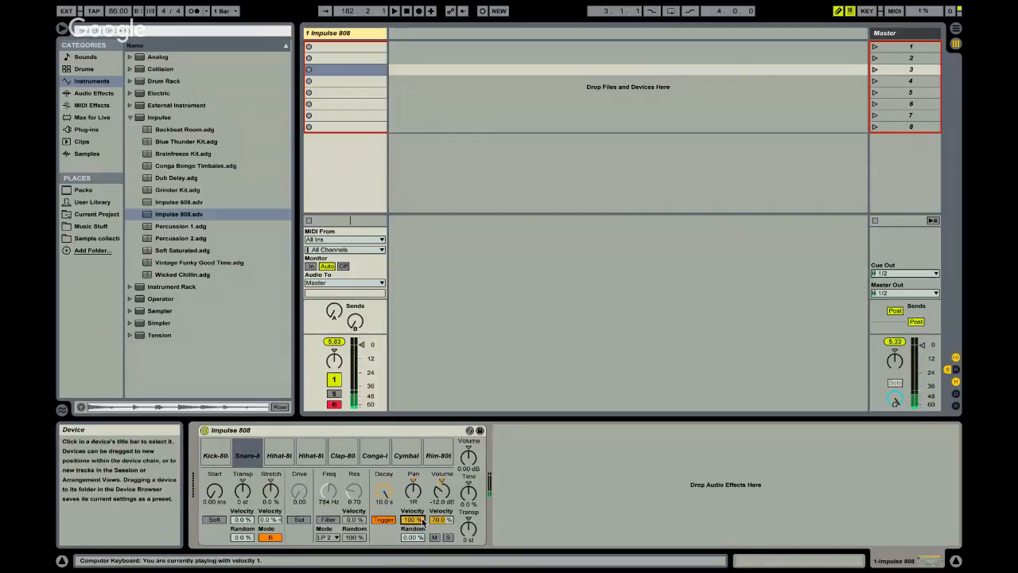
{"action": "key", "text": "v"}
{"action": "key", "text": "v"}
{"action": "key", "text": "v"}
{"action": "key", "text": "v"}
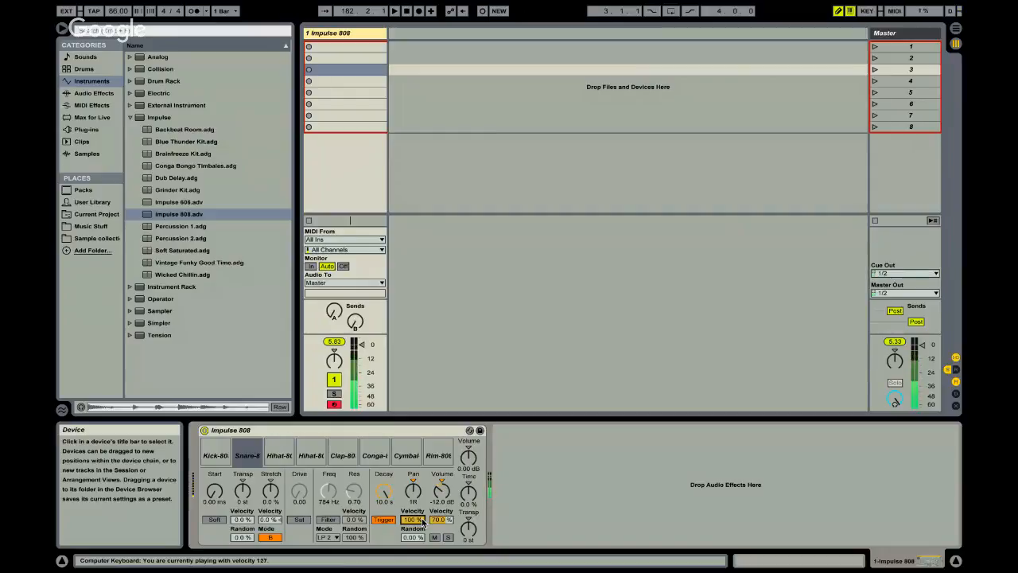
- Set the snare's pan Random to 100 %, trying it with pan Velocity at 0.00 % and at 100 %
{"action": "left_click_drag", "start_coordinate": [415, 521], "coordinate": [436, 503]}
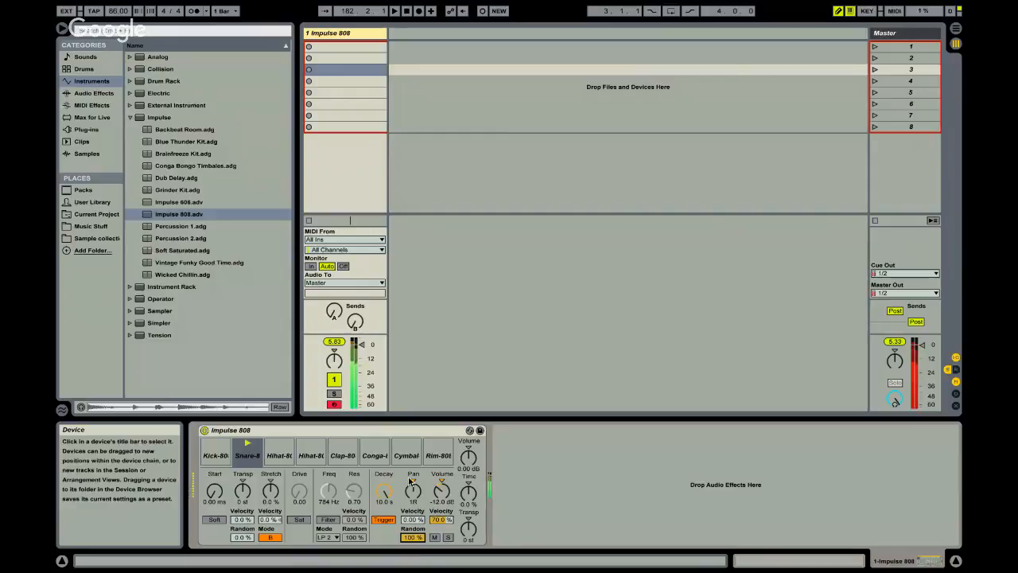
{"action": "mouse_move", "coordinate": [412, 520]}
{"action": "left_mouse_down"}
{"action": "mouse_move", "coordinate": [412, 509]}
{"action": "mouse_move", "coordinate": [412, 548]}
{"action": "mouse_move", "coordinate": [409, 532]}
{"action": "left_mouse_up"}
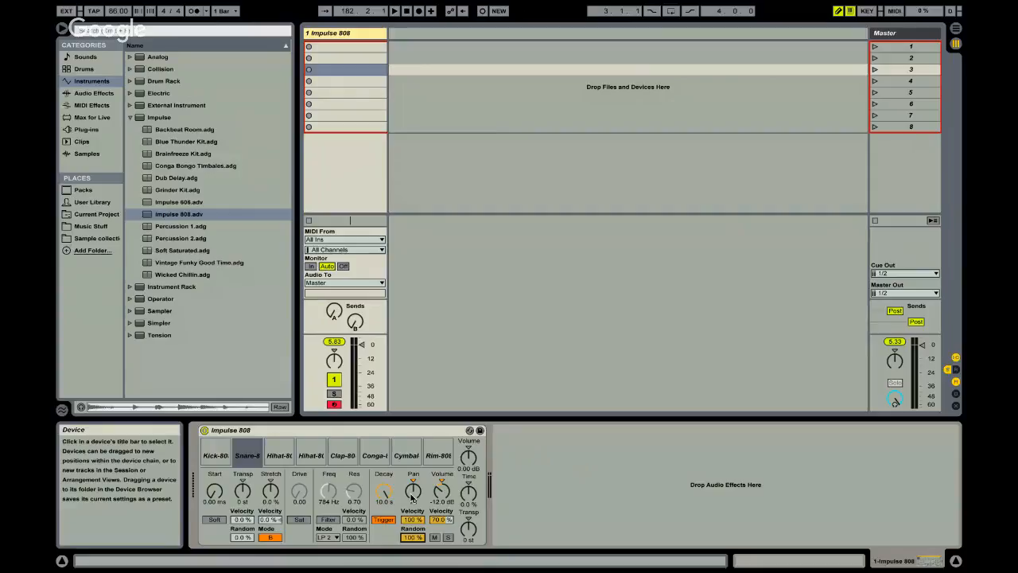
- Reset the snare's pan Velocity and Random to 0.00 %, and set its Volume to -0.57 dB with volume Velocity at 61.7 %
{"action": "mouse_move", "coordinate": [442, 497]}
{"action": "left_mouse_down"}
{"action": "mouse_move", "coordinate": [442, 480]}
{"action": "mouse_move", "coordinate": [442, 499]}
{"action": "left_mouse_up"}
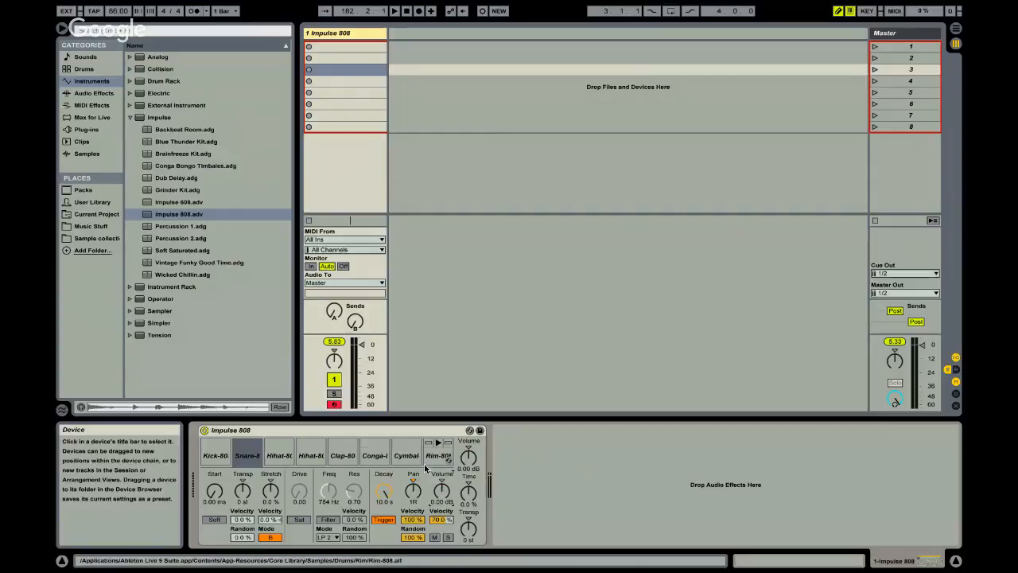
{"action": "left_click_drag", "start_coordinate": [442, 499], "coordinate": [412, 550]}
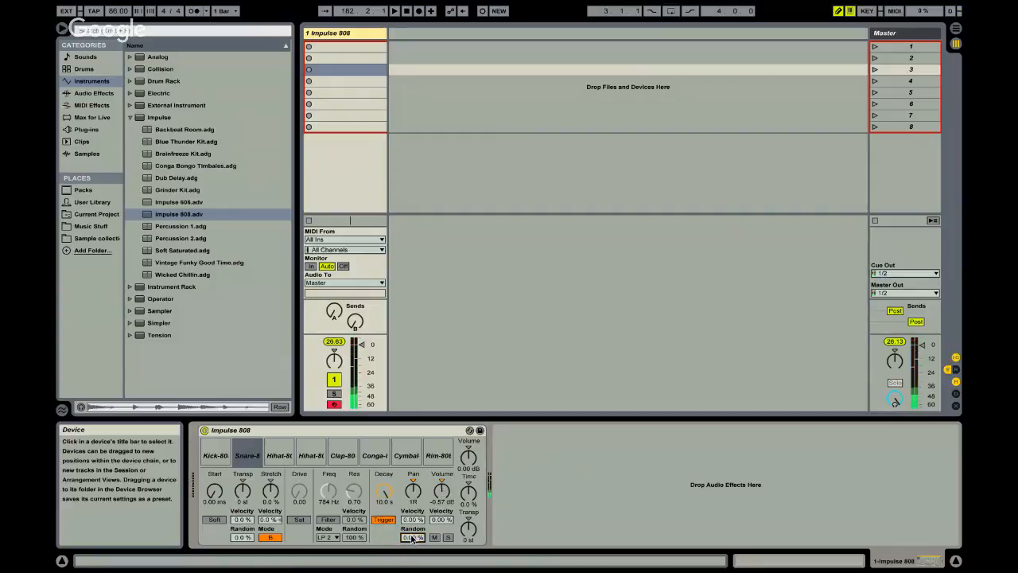
{"action": "left_click_drag", "start_coordinate": [438, 519], "coordinate": [450, 494]}
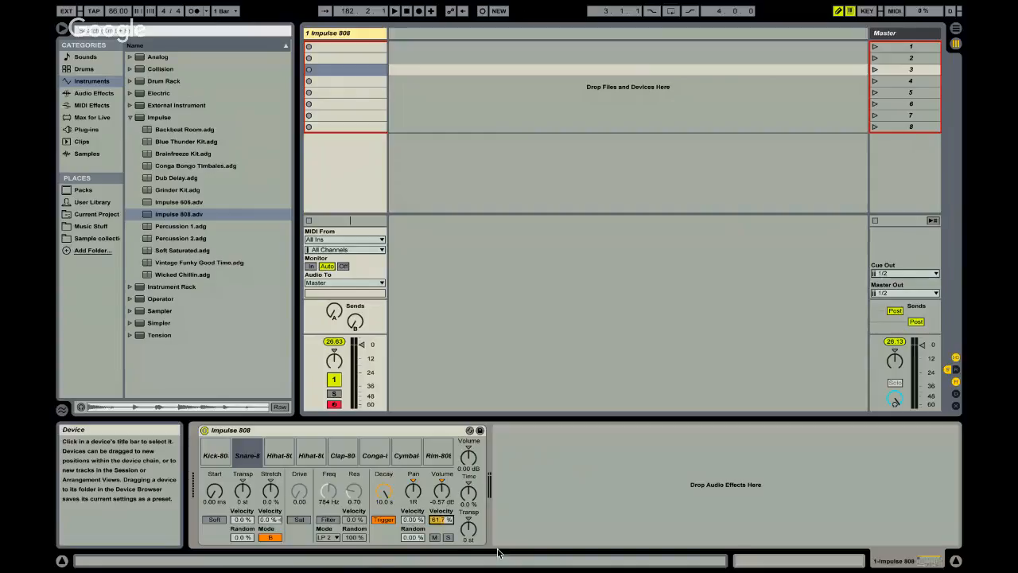
- Try the snare slot's solo and mute switches, and turn both off again
{"action": "left_click", "coordinate": [448, 538]}
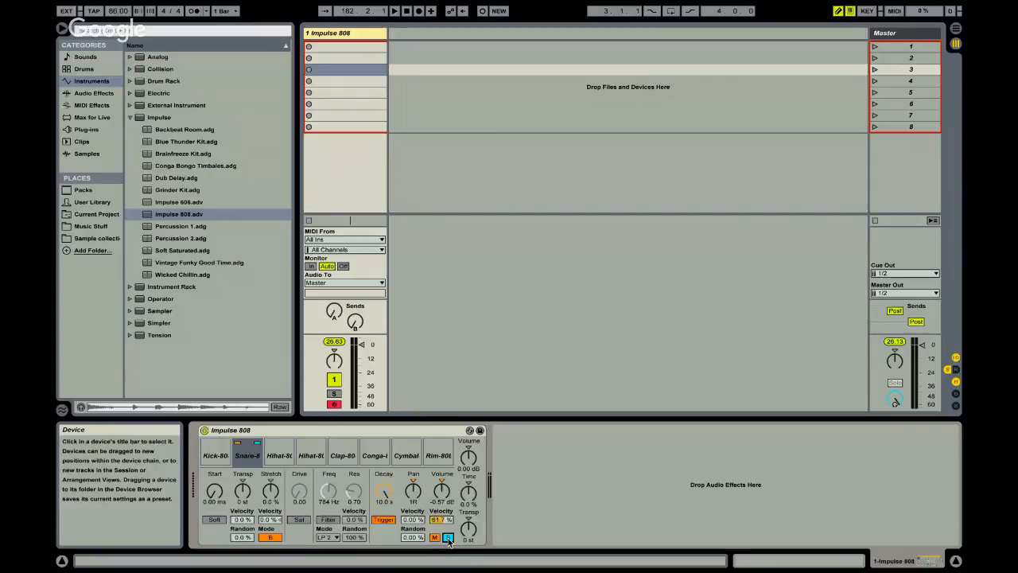
{"action": "left_click", "coordinate": [448, 538]}
{"action": "left_click", "coordinate": [434, 537]}
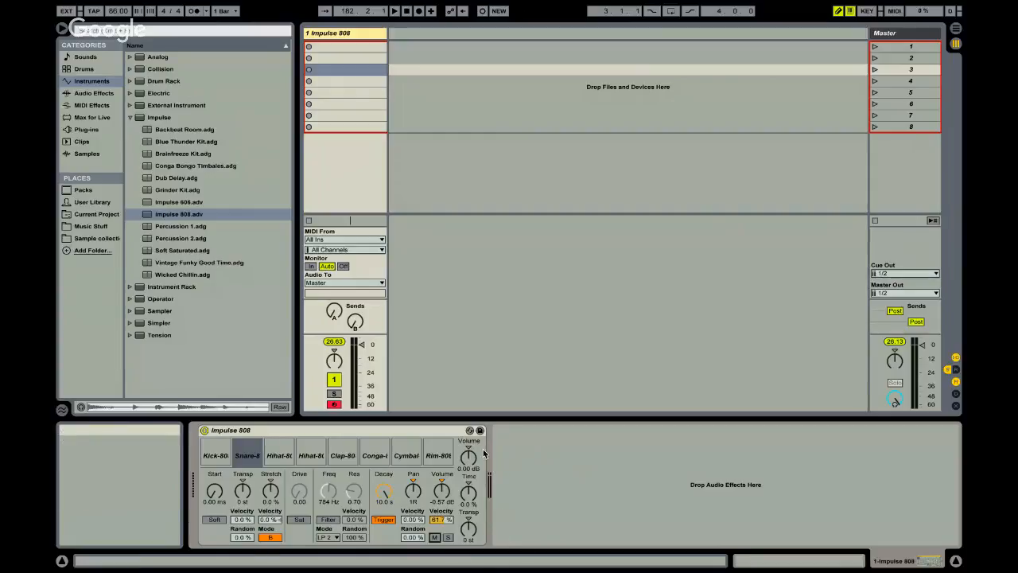
- Set the instrument's global Volume to -1.14 dB and global Time to -1.6 %, leaving global Transp at 0 st
{"action": "mouse_move", "coordinate": [451, 445]}
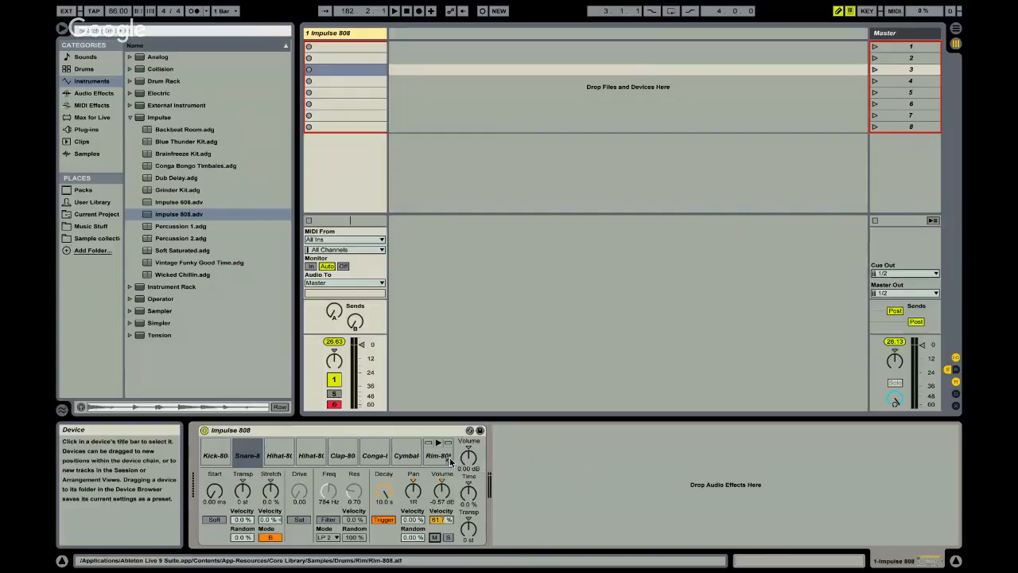
{"action": "mouse_move", "coordinate": [274, 450]}
{"action": "mouse_move", "coordinate": [227, 460]}
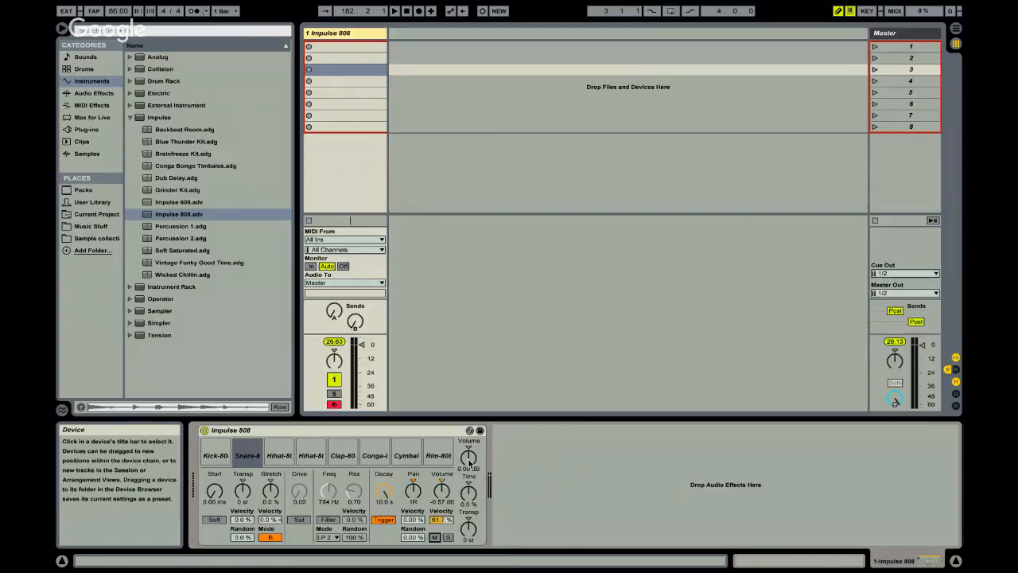
{"action": "left_click_drag", "start_coordinate": [468, 463], "coordinate": [468, 461]}
{"action": "mouse_move", "coordinate": [468, 498]}
{"action": "left_mouse_down"}
{"action": "mouse_move", "coordinate": [463, 485]}
{"action": "mouse_move", "coordinate": [470, 495]}
{"action": "left_mouse_up"}
{"action": "left_click_drag", "start_coordinate": [470, 494], "coordinate": [470, 568]}
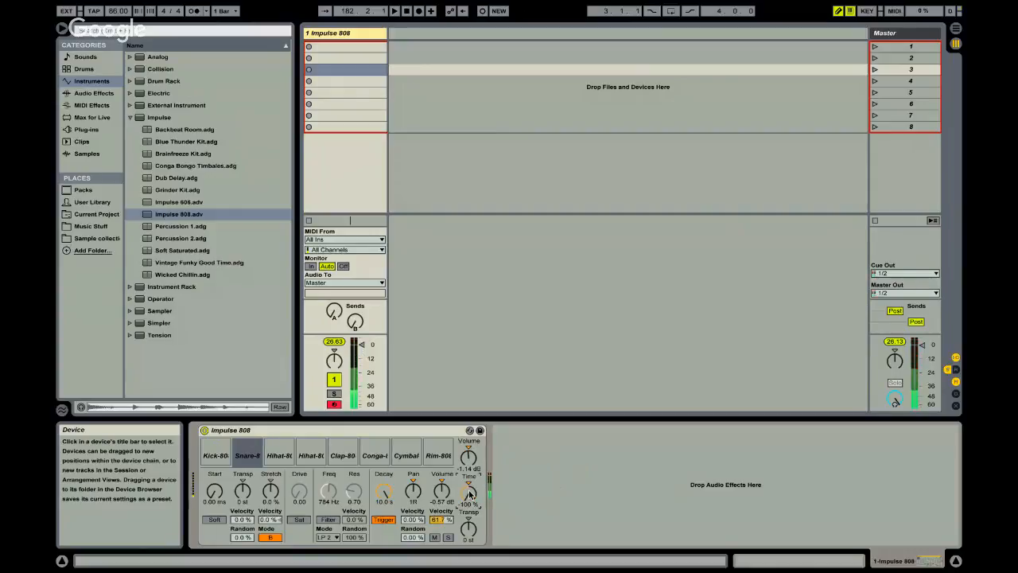
{"action": "mouse_move", "coordinate": [470, 494]}
{"action": "left_mouse_down"}
{"action": "mouse_move", "coordinate": [469, 461]}
{"action": "mouse_move", "coordinate": [469, 488]}
{"action": "left_mouse_up"}
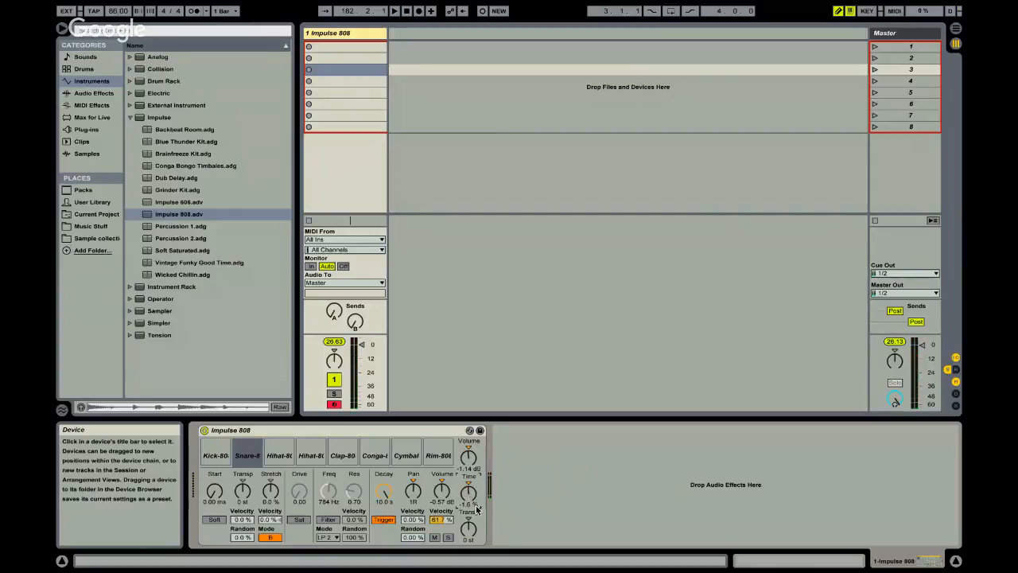
{"action": "left_click_drag", "start_coordinate": [470, 529], "coordinate": [467, 528]}
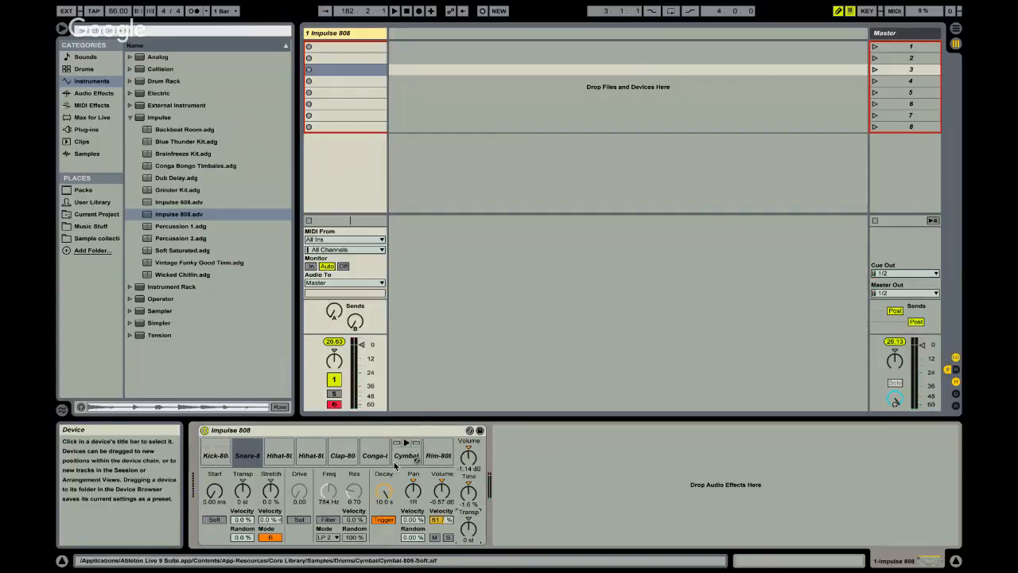
- Switch the snare's Stretch mode to A, and look at the rim slot's Link option and the second hi-hat slot
{"action": "left_click", "coordinate": [270, 538]}
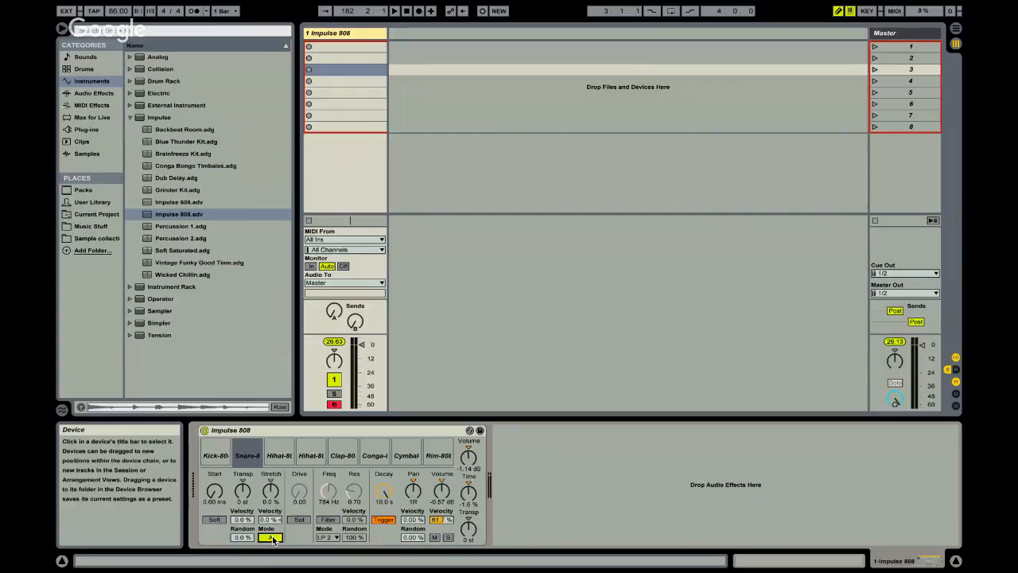
{"action": "left_click", "coordinate": [430, 462]}
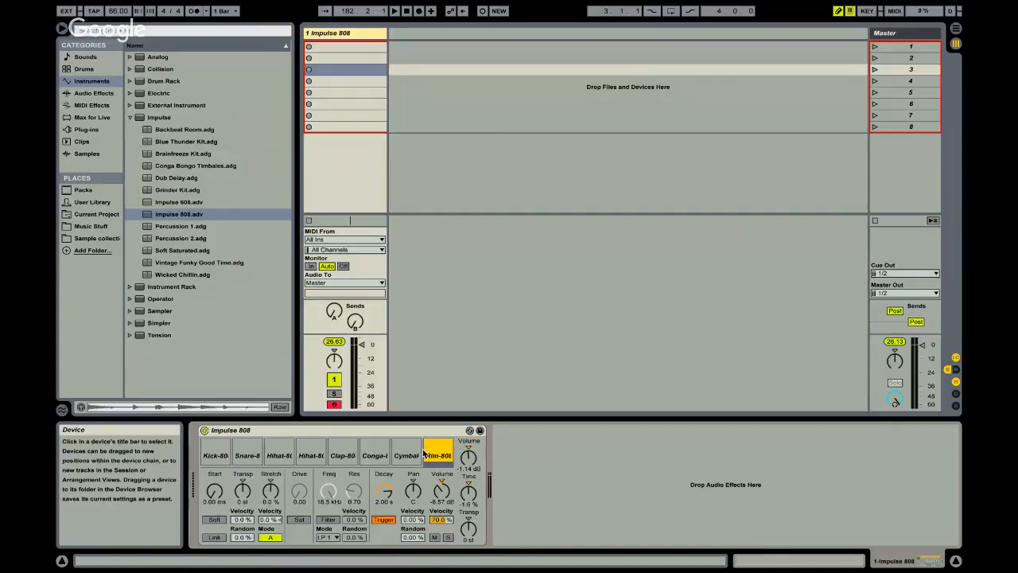
{"action": "left_click", "coordinate": [215, 539]}
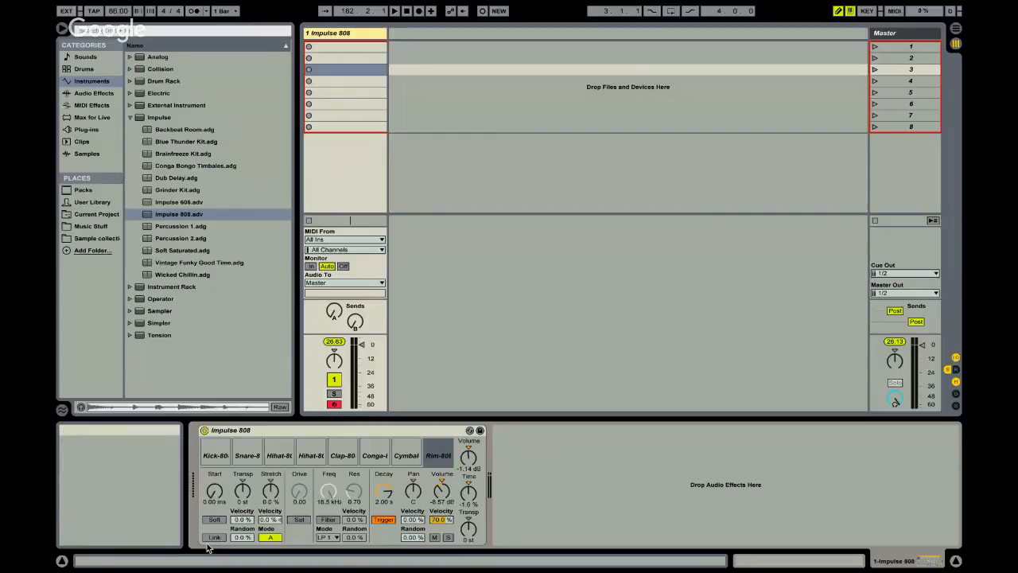
{"action": "left_click", "coordinate": [437, 461]}
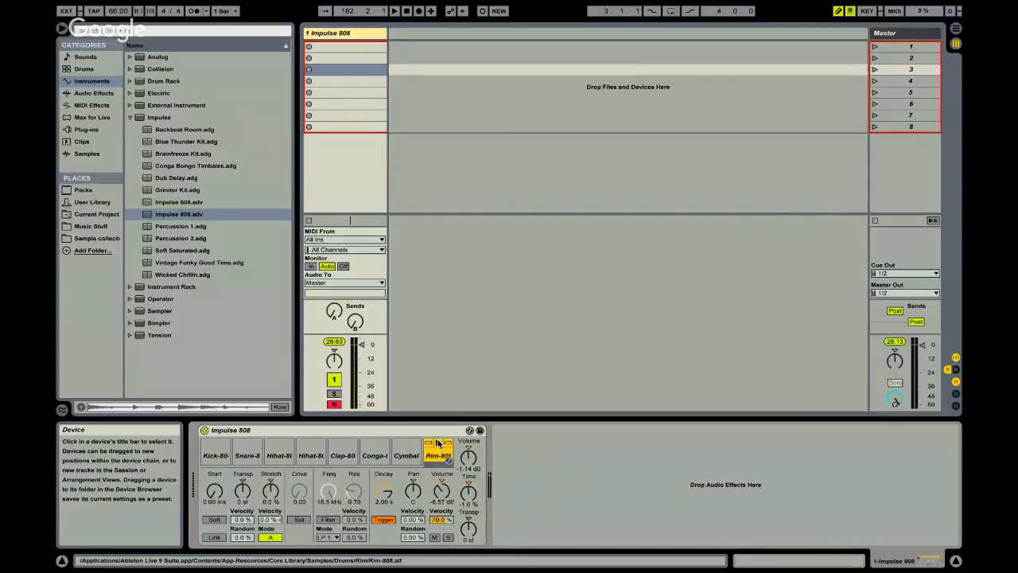
{"action": "left_click", "coordinate": [311, 455]}
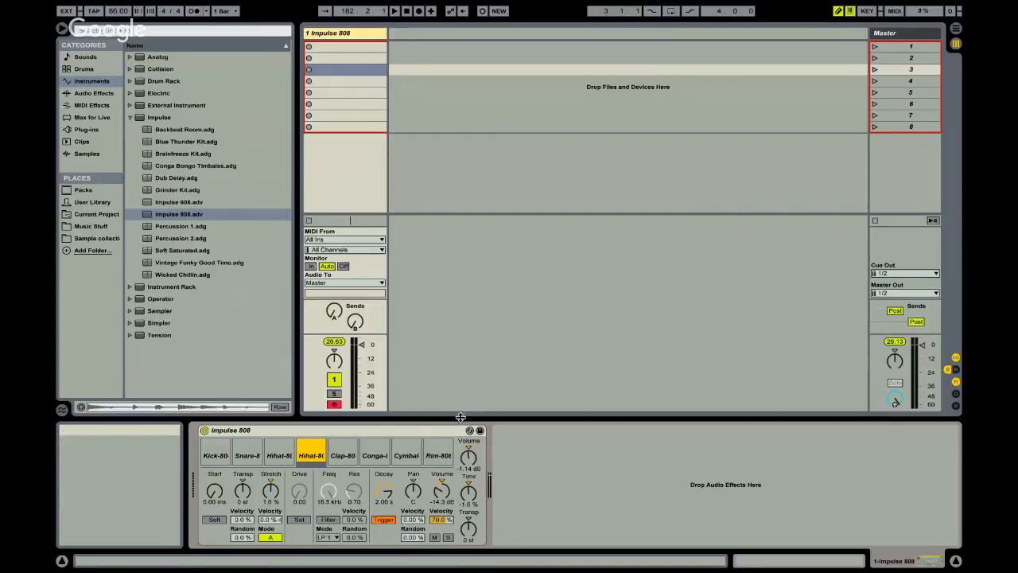
- Search the Samples category for "hat" and preview Funk Hats-120bpm.aif, A-HiHat 2 Closed B.aif and A-HiHat 1 Half Open A.aif
{"action": "left_click", "coordinate": [70, 177]}
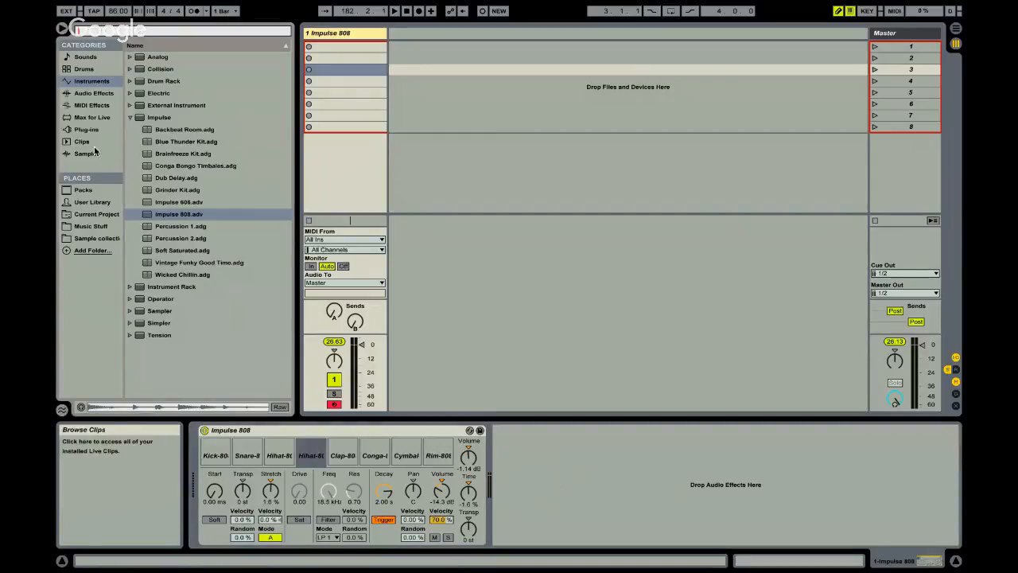
{"action": "left_click", "coordinate": [88, 154]}
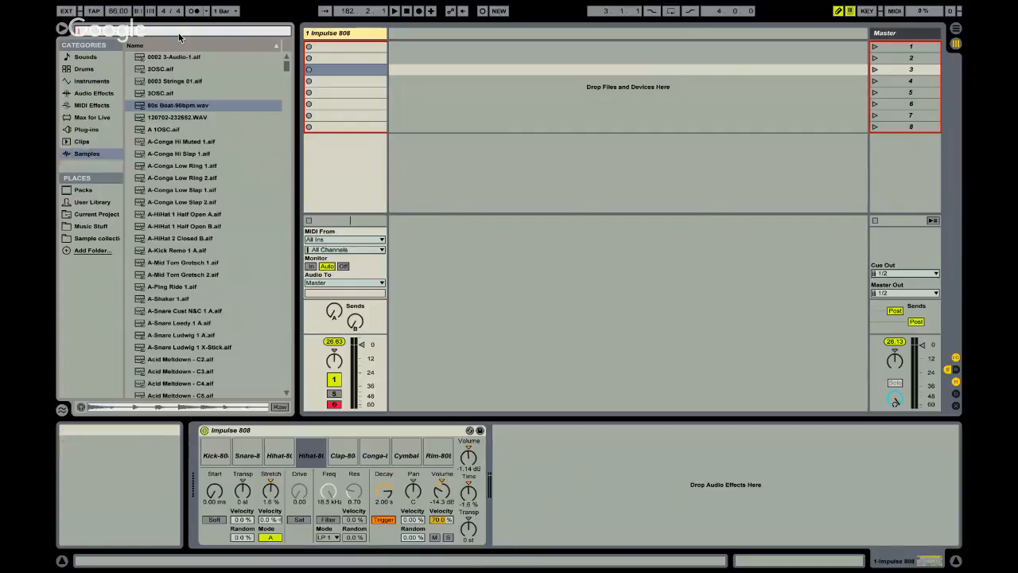
{"action": "type", "text": "hat"}
{"action": "left_click", "coordinate": [159, 93]}
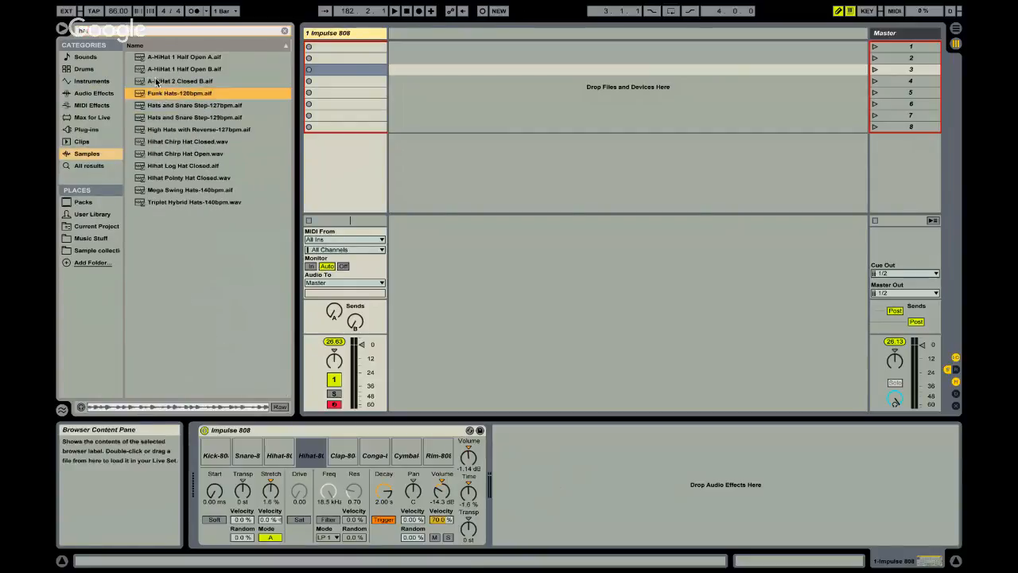
{"action": "left_click", "coordinate": [156, 81]}
{"action": "left_click", "coordinate": [156, 57]}
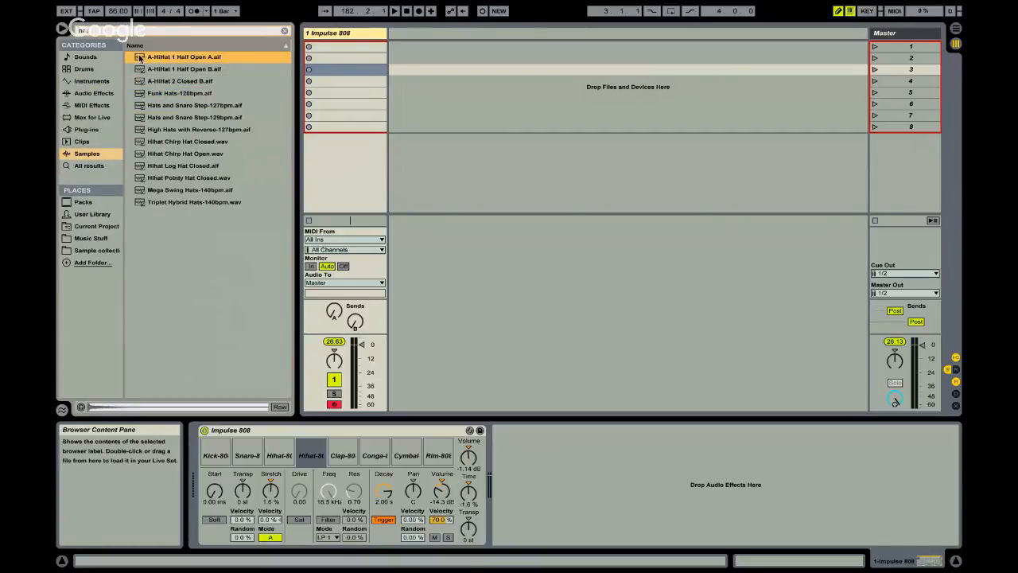
- Replace the rim slot's sample with A-HiHat 1 Half Open A.aif and the cymbal slot's sample with A-HiHat 2 Closed B.aif
{"action": "left_click_drag", "start_coordinate": [139, 58], "coordinate": [439, 457]}
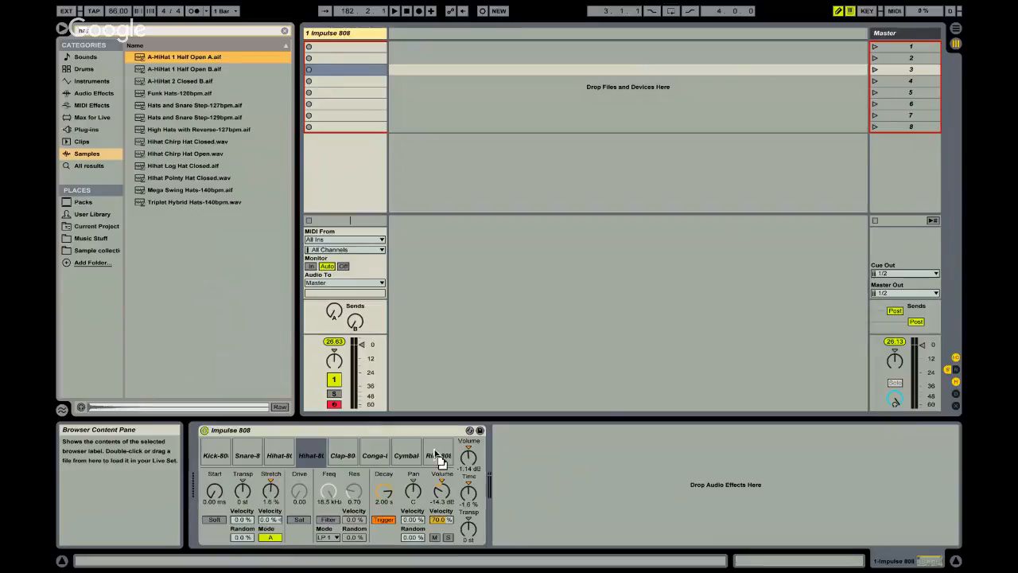
{"action": "left_click", "coordinate": [157, 69]}
{"action": "left_click", "coordinate": [159, 81]}
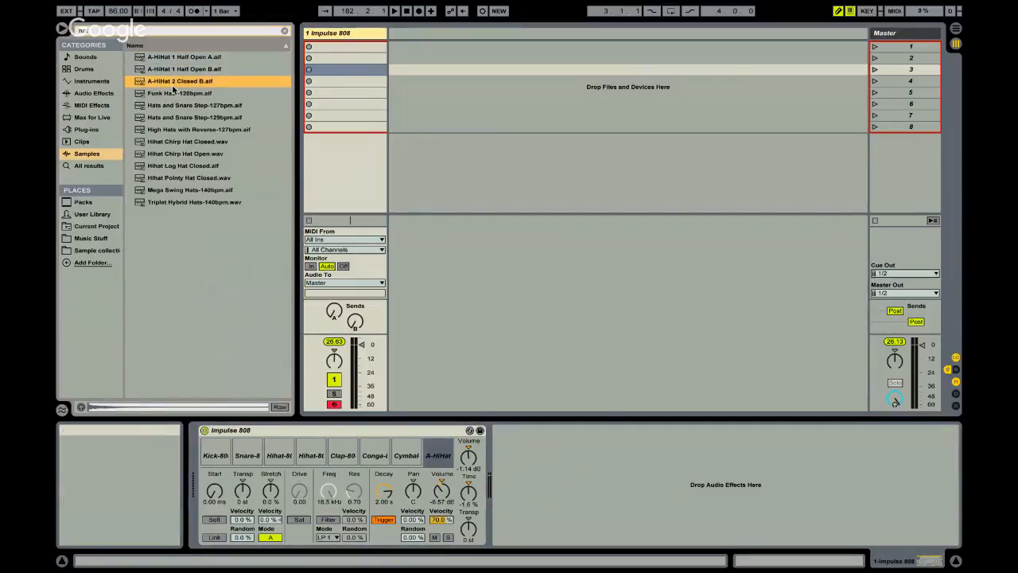
{"action": "left_click", "coordinate": [438, 456]}
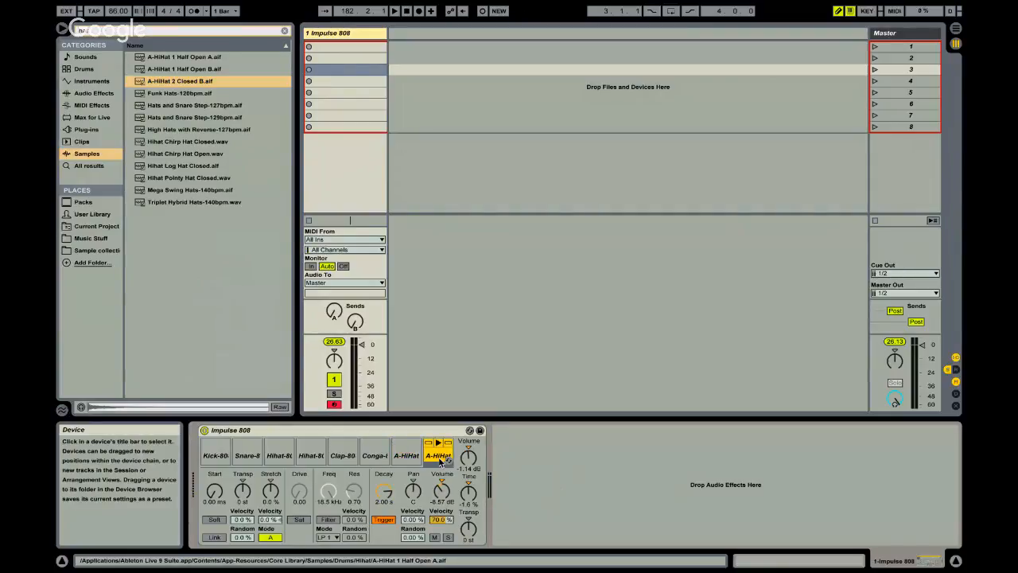
- Raise the instrument's global Volume to 3.43 dB and select the half-open hi-hat in the last slot
{"action": "left_click", "coordinate": [411, 430]}
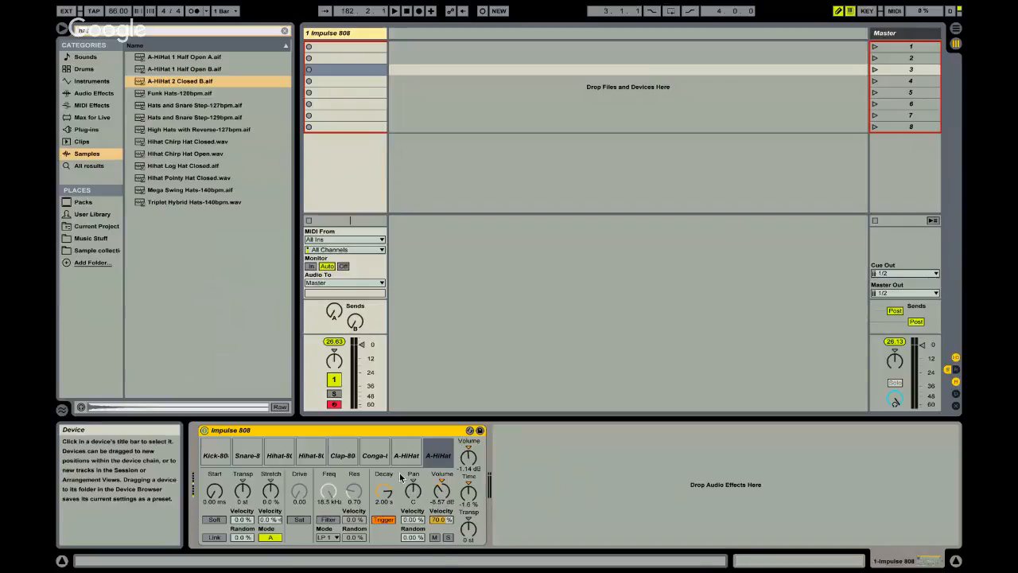
{"action": "left_click_drag", "start_coordinate": [469, 457], "coordinate": [471, 462]}
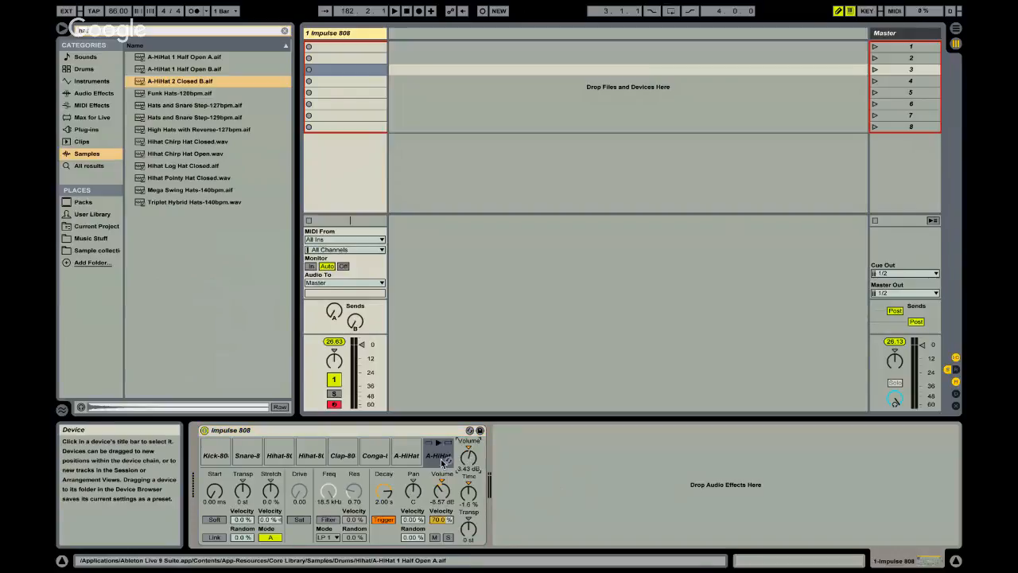
{"action": "left_click", "coordinate": [436, 446]}
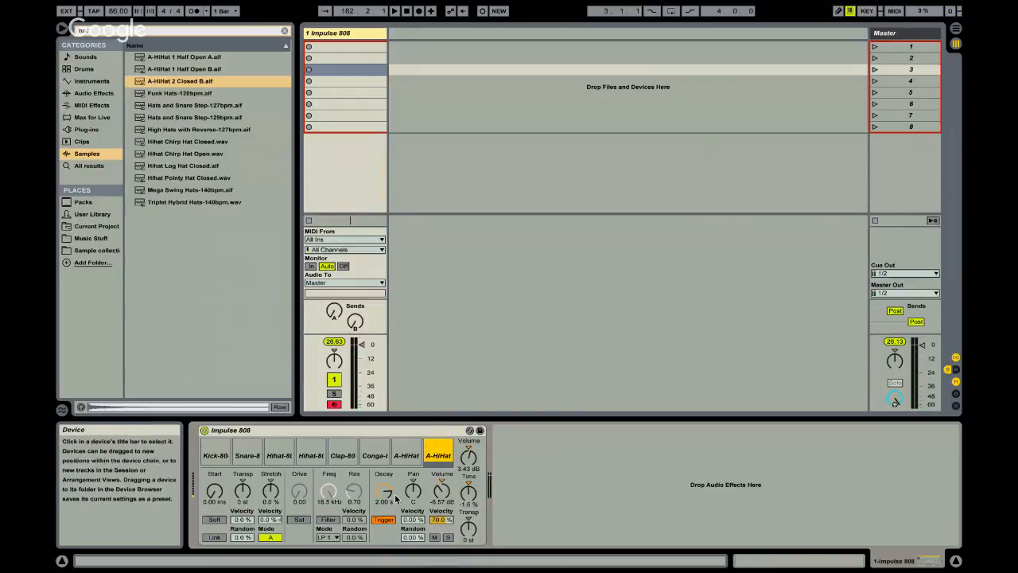
- Lower the computer keyboard's octave to the C2 to D3 range and audition drum slots by playing notes
{"action": "key", "text": "z"}
{"action": "key", "text": "l"}
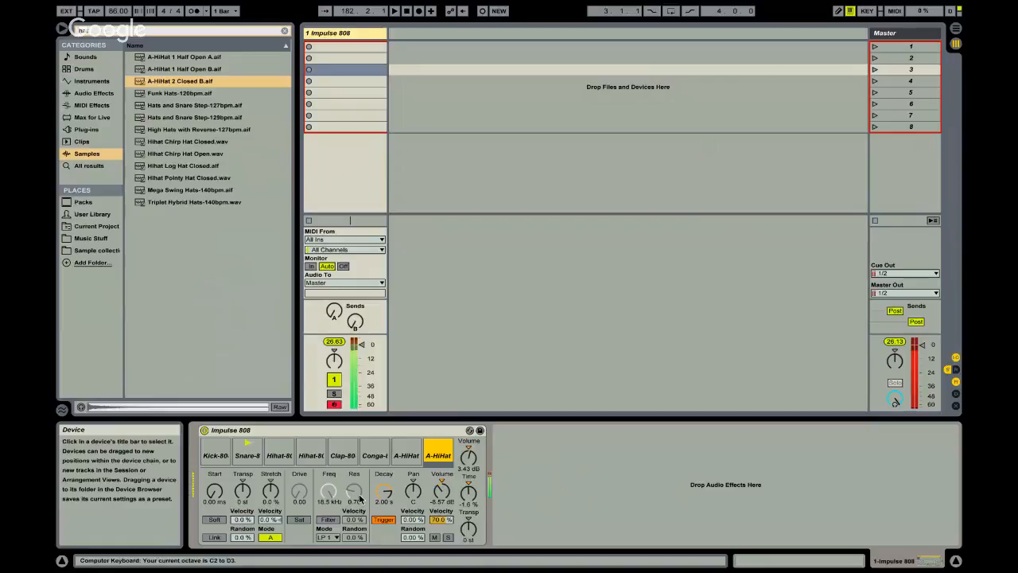
{"action": "key", "text": "k"}
{"action": "key", "text": "k"}
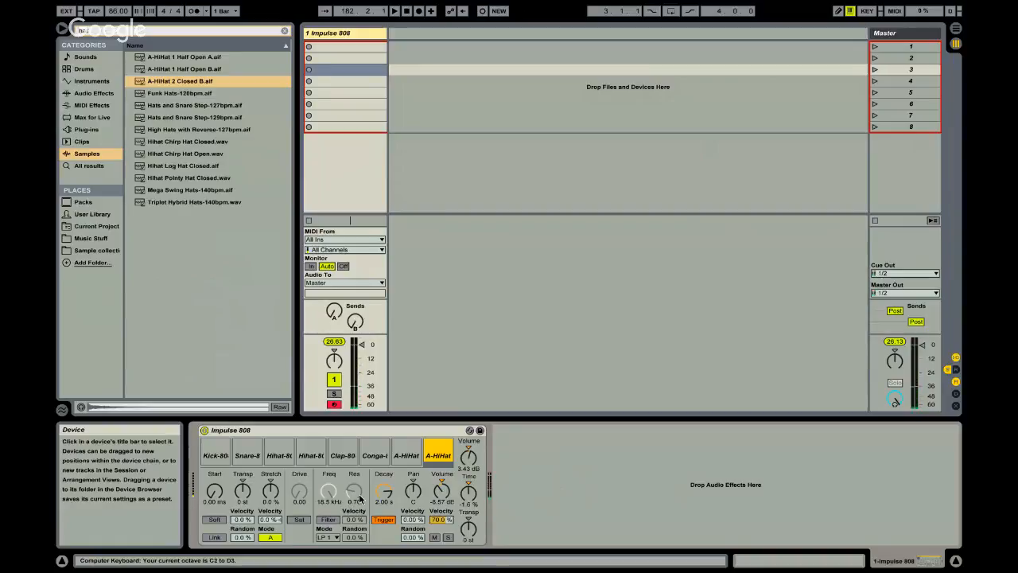
{"action": "key", "text": "k"}
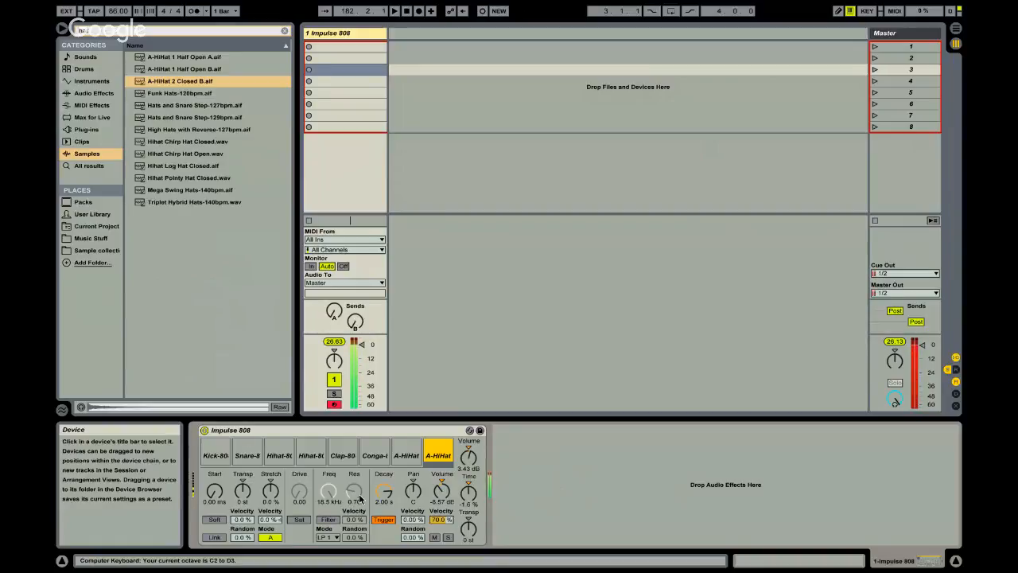
- Audition the last hi-hat slot and other drum slots by playing notes on the computer keyboard
{"action": "key", "text": "l"}
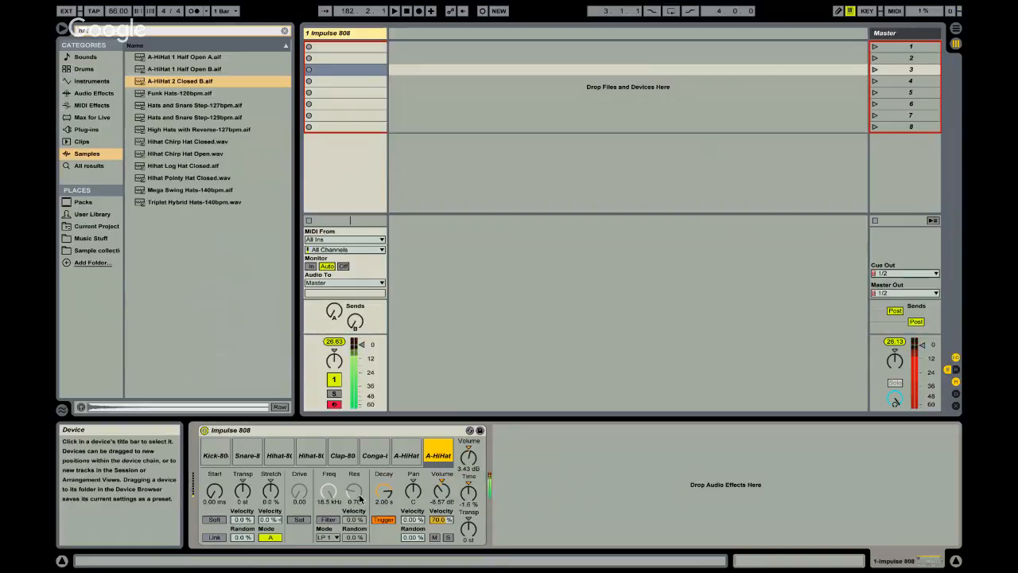
{"action": "key", "text": "k"}
{"action": "key", "text": "x"}
{"action": "key", "text": "a"}
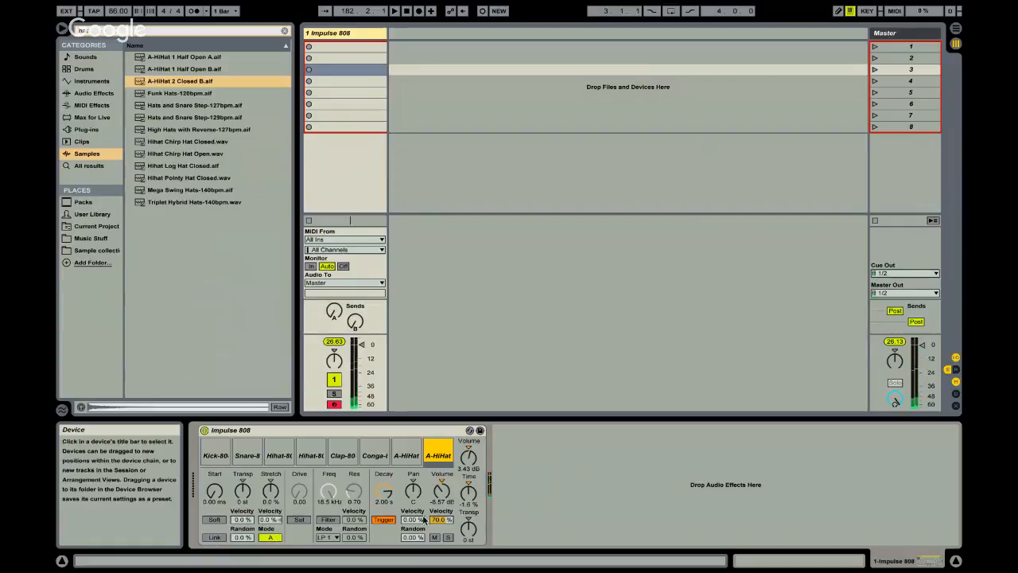
- Enable Link and set Stretch to 100 % for the half-open hi-hat in the last slot
{"action": "left_click", "coordinate": [214, 538]}
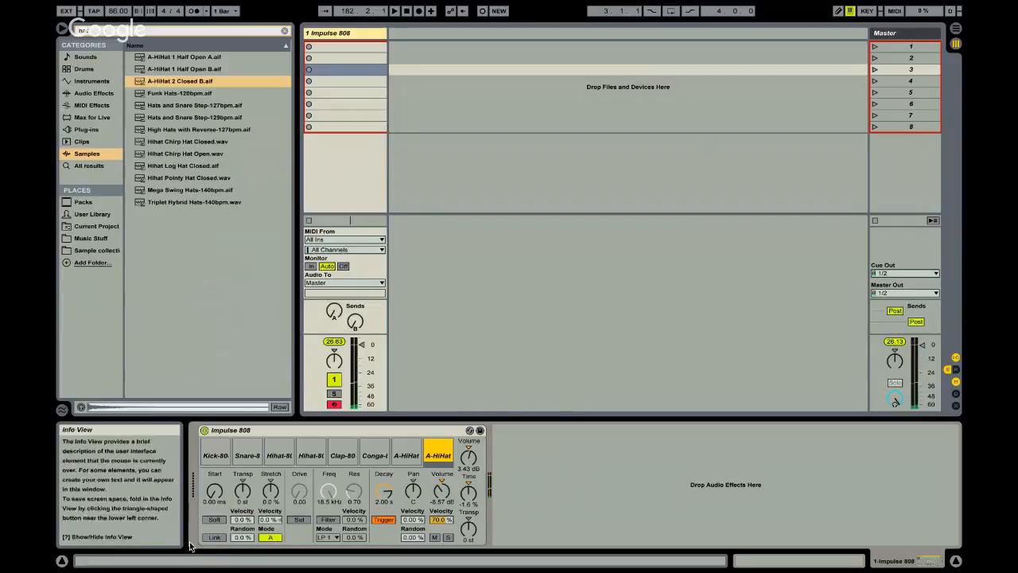
{"action": "left_click", "coordinate": [429, 442]}
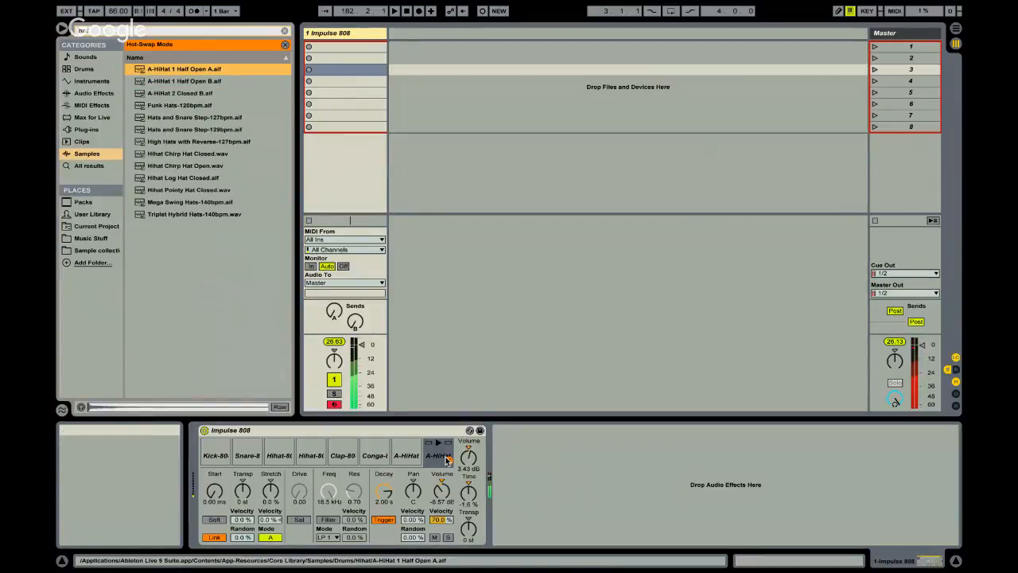
{"action": "left_click", "coordinate": [446, 459]}
{"action": "left_click_drag", "start_coordinate": [269, 494], "coordinate": [269, 421]}
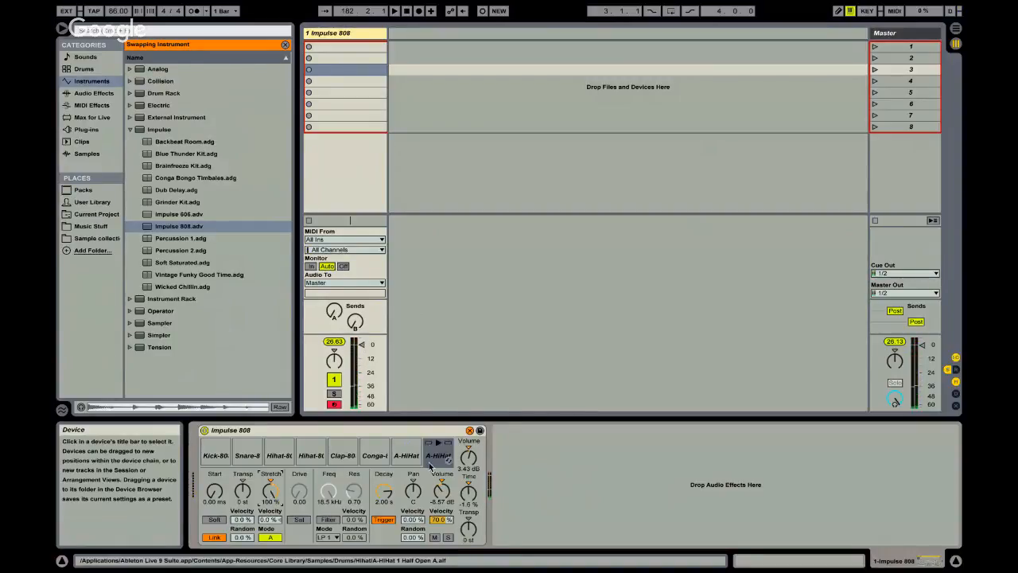
- Play the half-open and closed A-HiHat slots in turn to hear how the linked pair interacts
{"action": "mouse_move", "coordinate": [412, 461]}
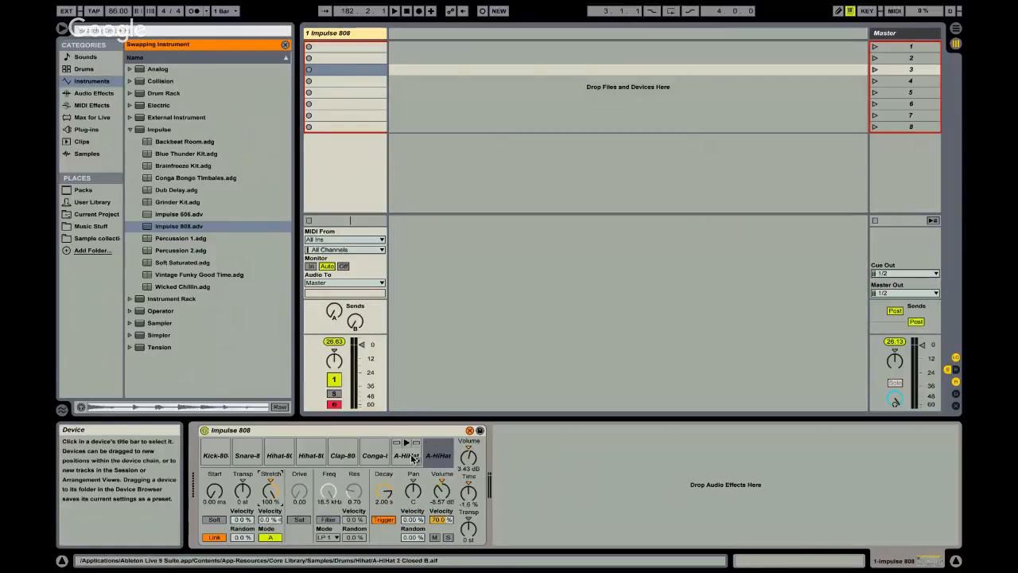
{"action": "key", "text": "k"}
{"action": "key", "text": "k"}
{"action": "key", "text": "k"}
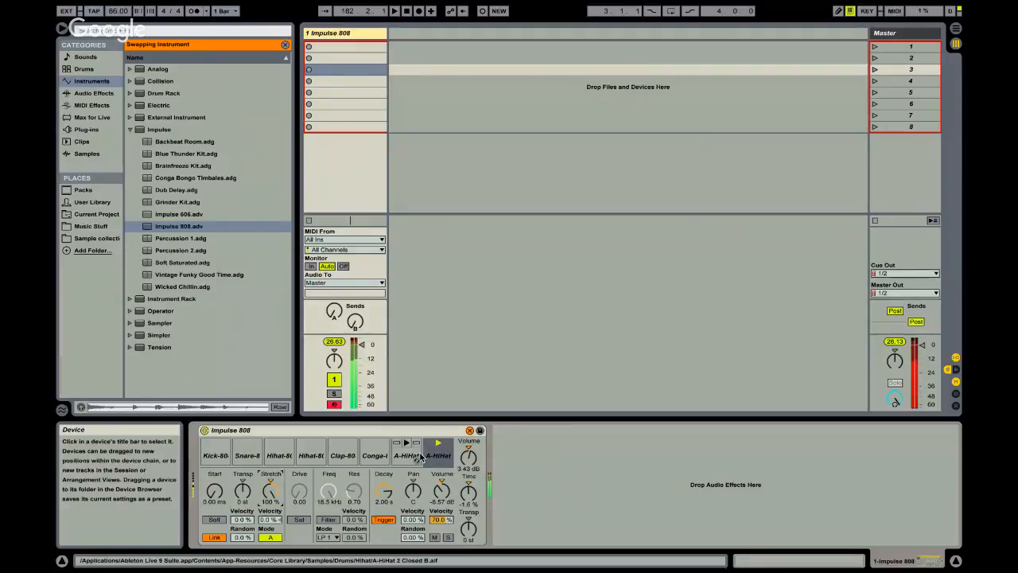
{"action": "key", "text": "j"}
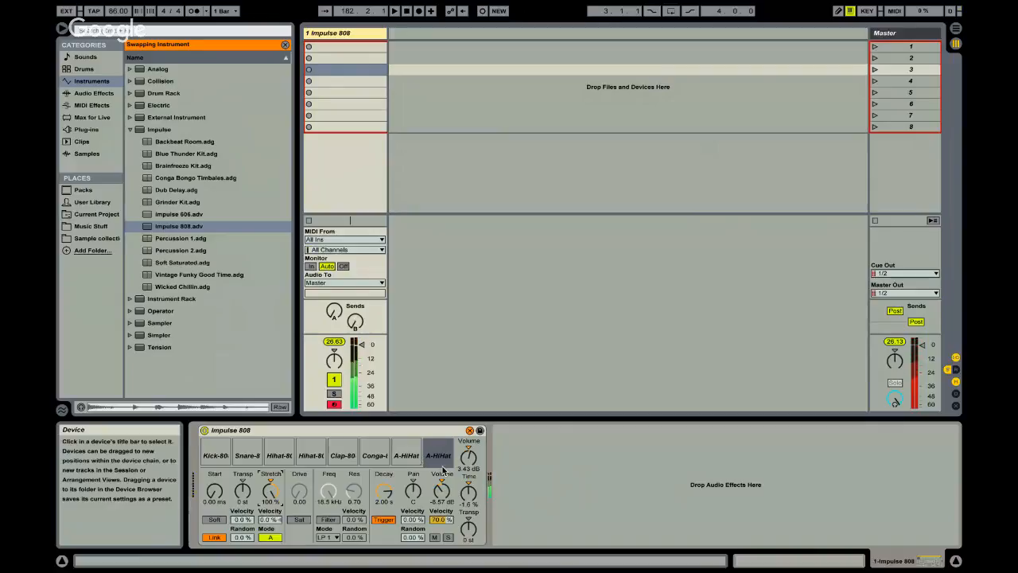
- Exit the browser's swap mode and set the half-open hi-hat's Decay to 302 ms and Volume to 1.71 dB
{"action": "left_click", "coordinate": [285, 44]}
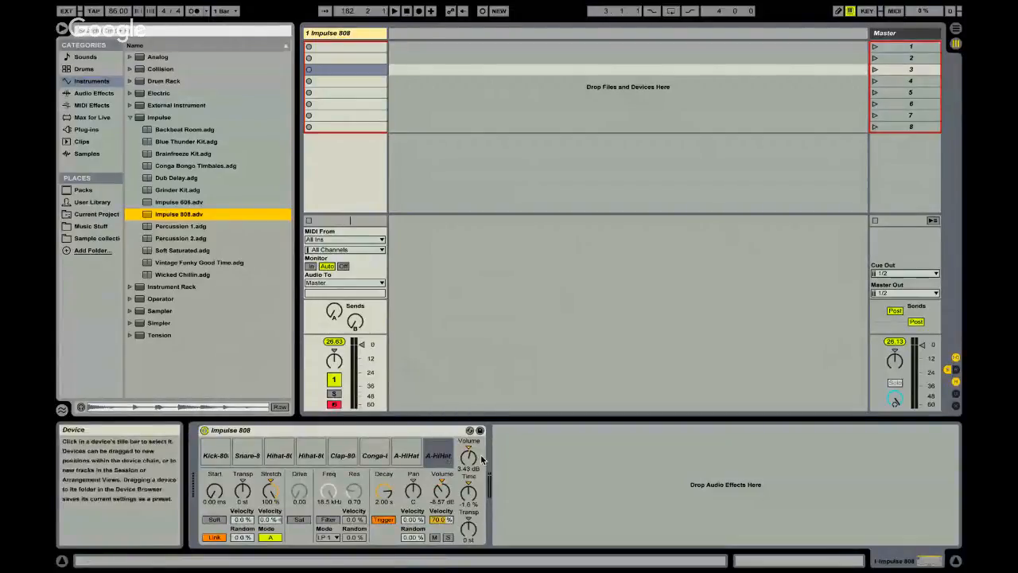
{"action": "left_click", "coordinate": [358, 430]}
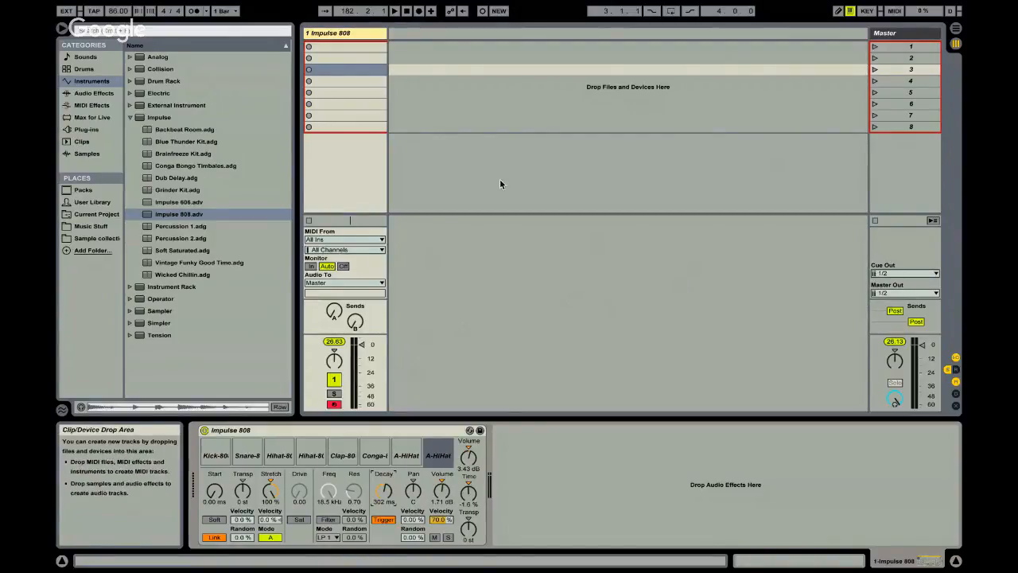
{"action": "left_click", "coordinate": [369, 47]}
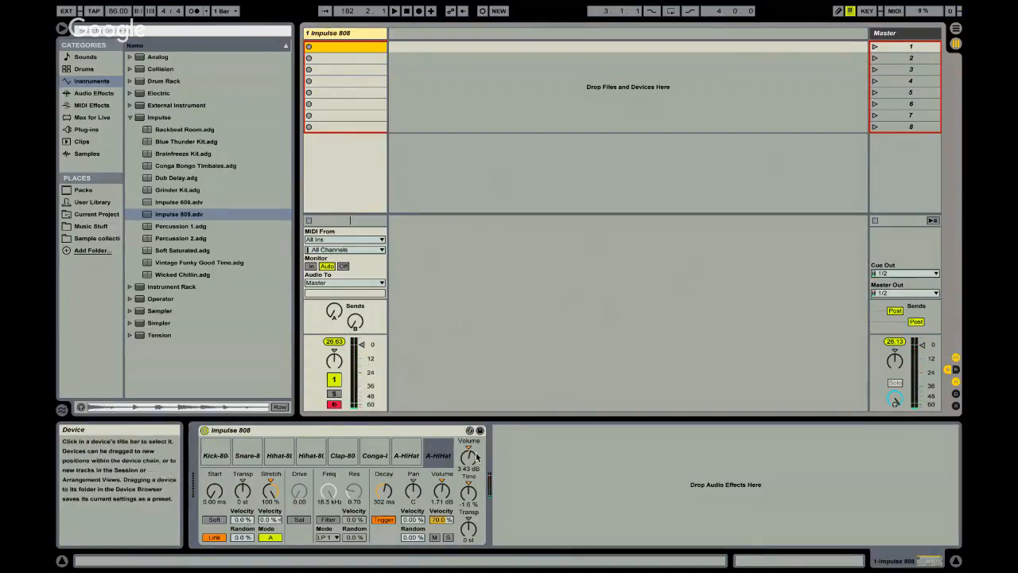
- Lower the instrument's global Volume to -13.1 dB while playing the kick
{"action": "left_click_drag", "start_coordinate": [476, 457], "coordinate": [472, 458]}
{"action": "key", "text": "a"}
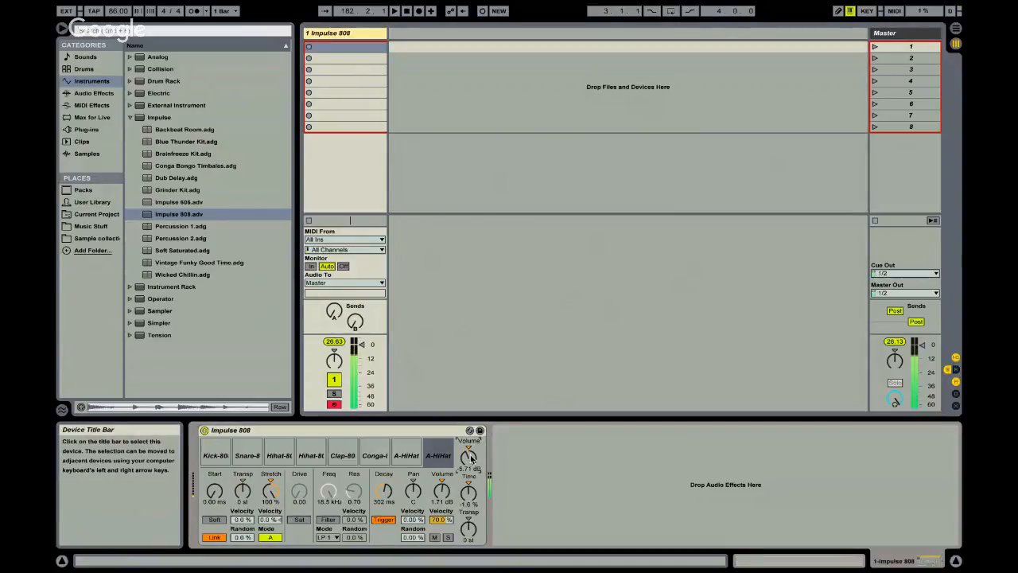
{"action": "key", "text": "a"}
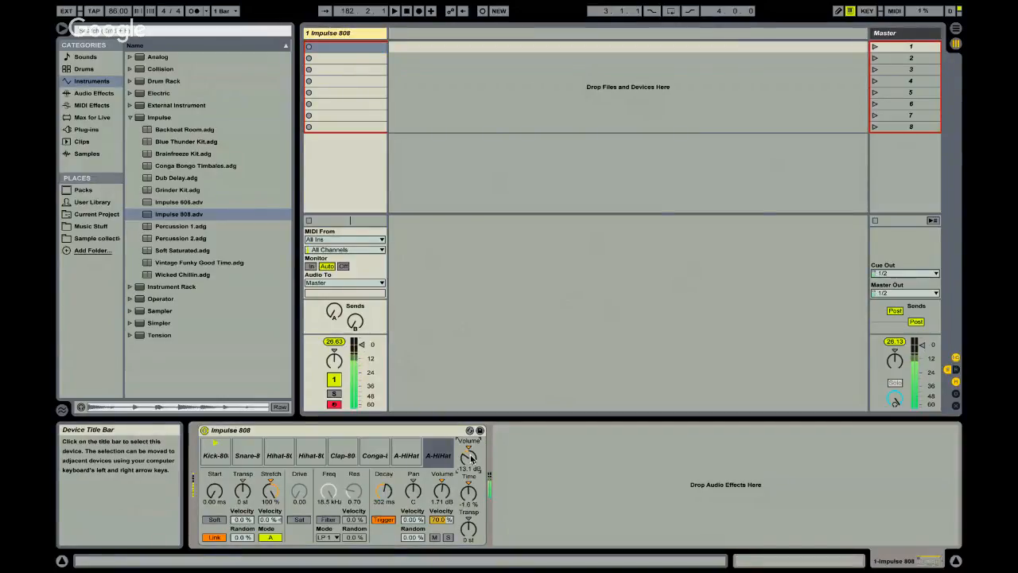
- Play a beat with the kick and hi-hat slots to audition the kit at the lowered volume
{"action": "key", "text": "f"}
{"action": "key", "text": "k"}
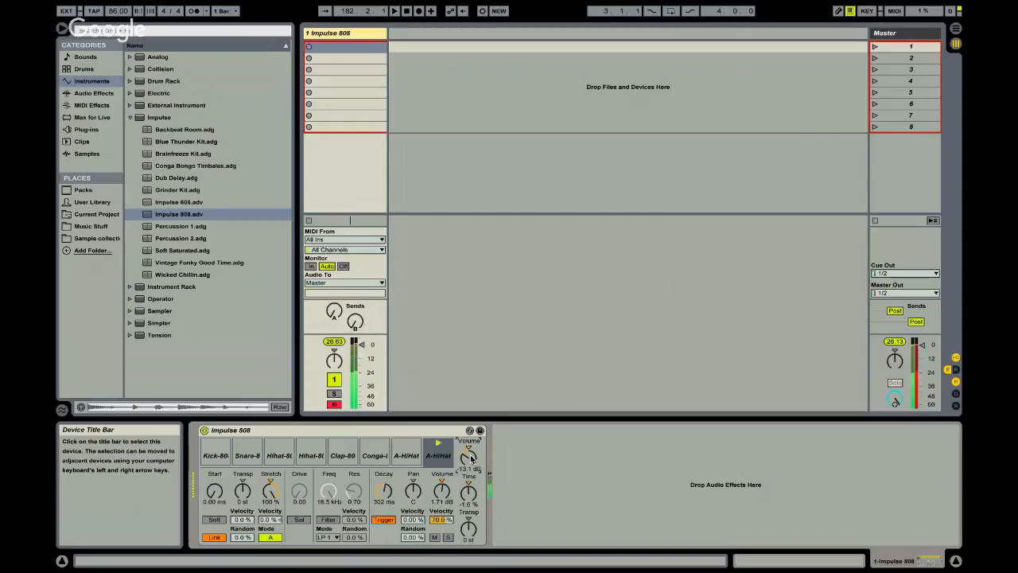
{"action": "key", "text": "a"}
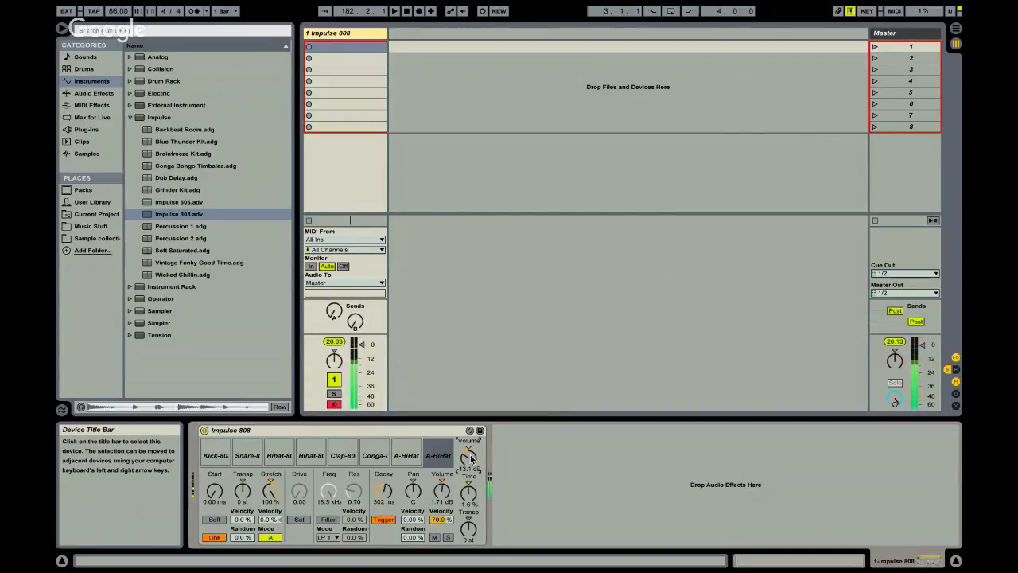
{"action": "key", "text": "j"}
{"action": "key", "text": "f"}
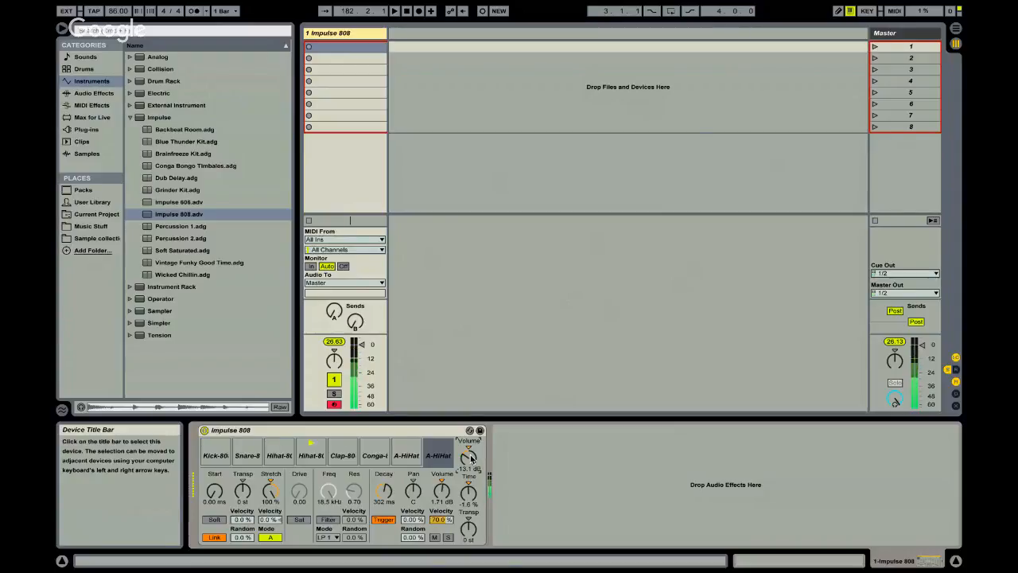
{"action": "key", "text": "a"}
{"action": "key", "text": "k"}
{"action": "key", "text": "a"}
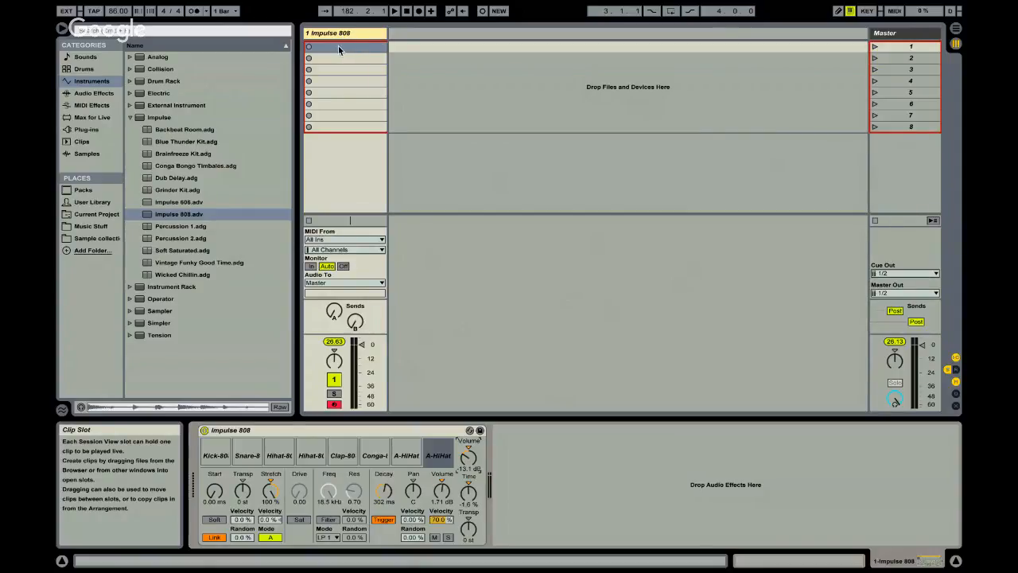
{"action": "left_click", "coordinate": [468, 81]}
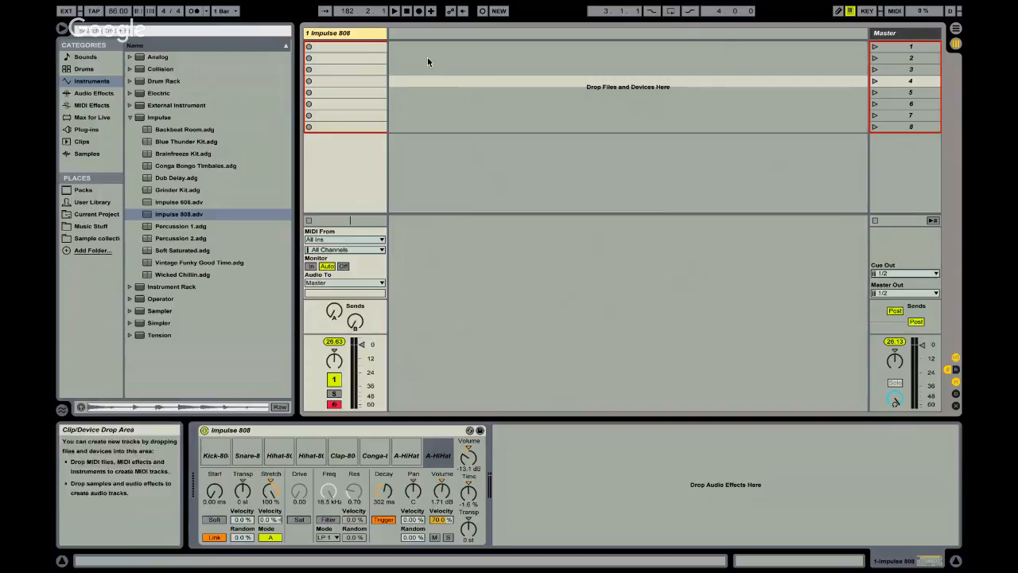
{"action": "left_click", "coordinate": [360, 47]}
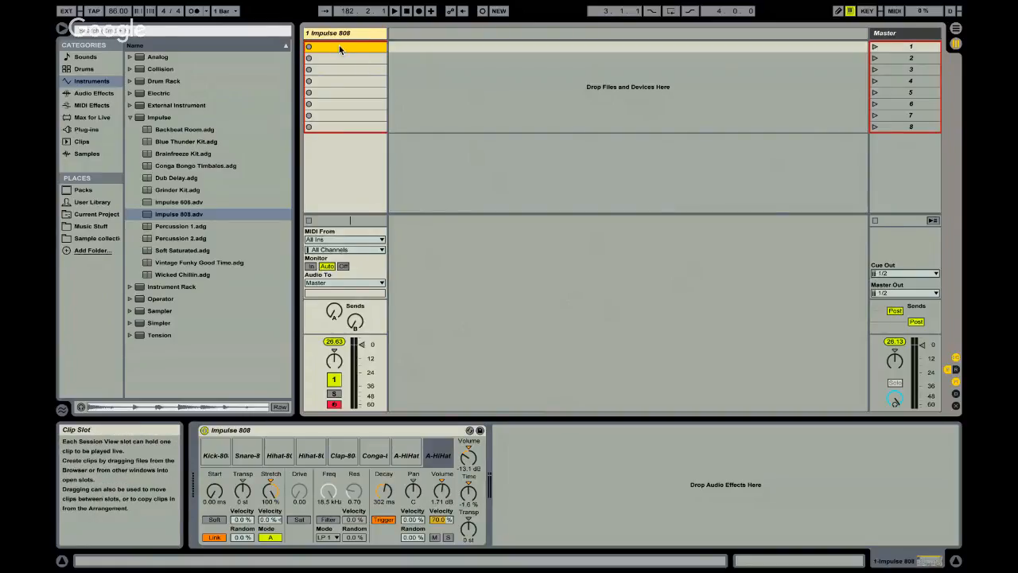
{"action": "double_click", "coordinate": [339, 45]}
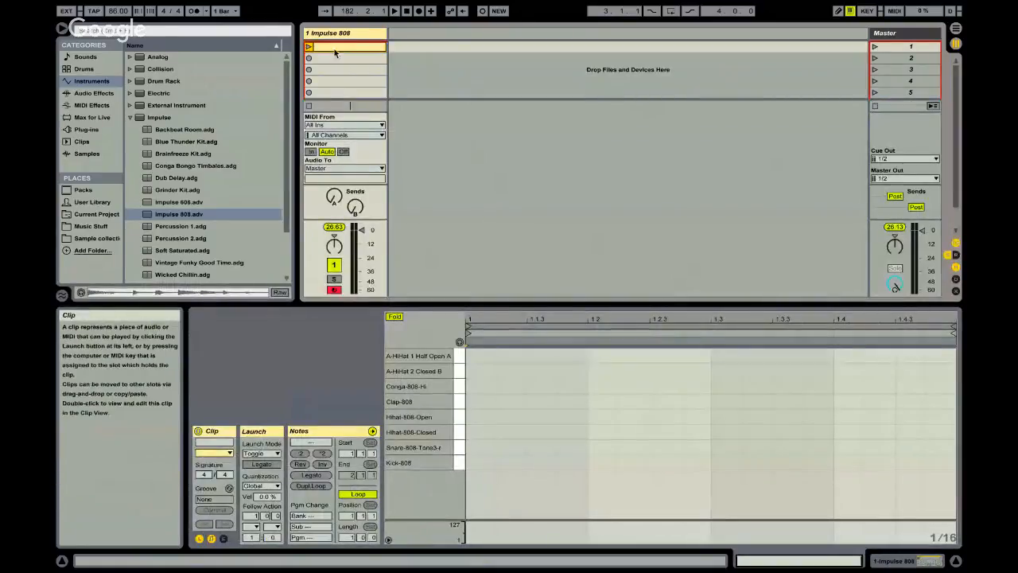
{"action": "key", "text": "Delete"}
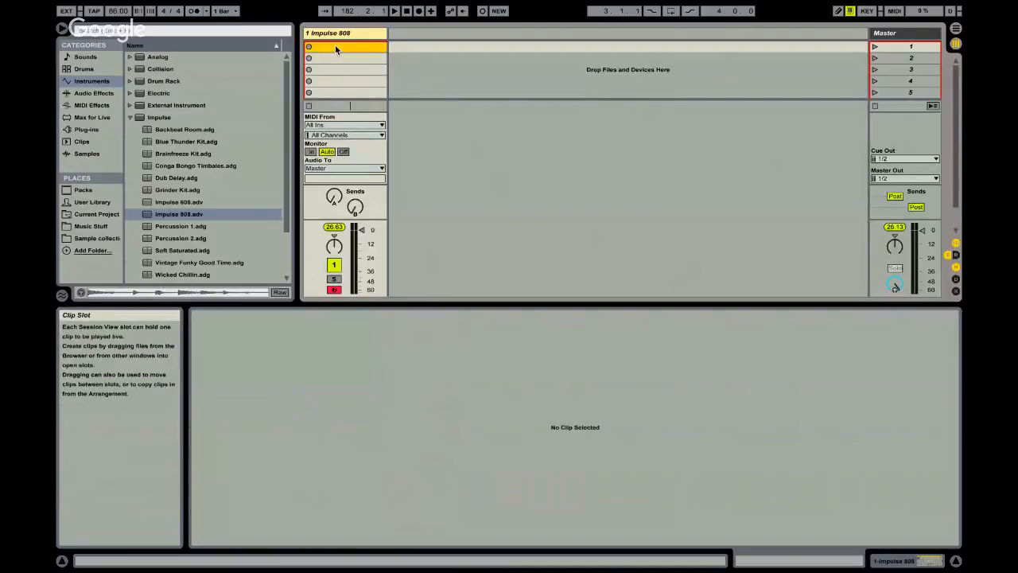
- Create an empty one-bar MIDI clip in the Impulse 808 track's first slot and start overdub recording into it
{"action": "double_click", "coordinate": [335, 45]}
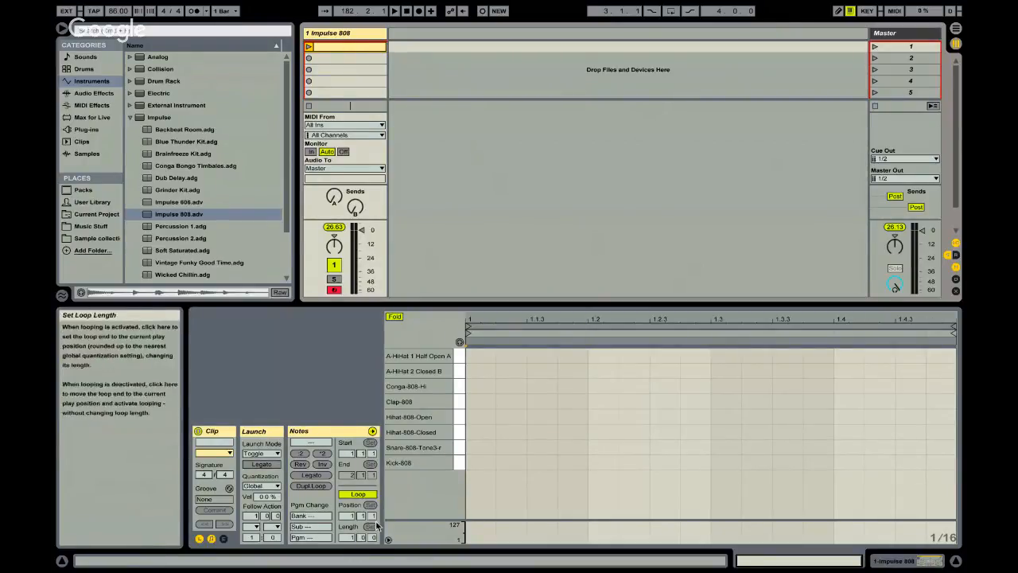
{"action": "left_click", "coordinate": [309, 46]}
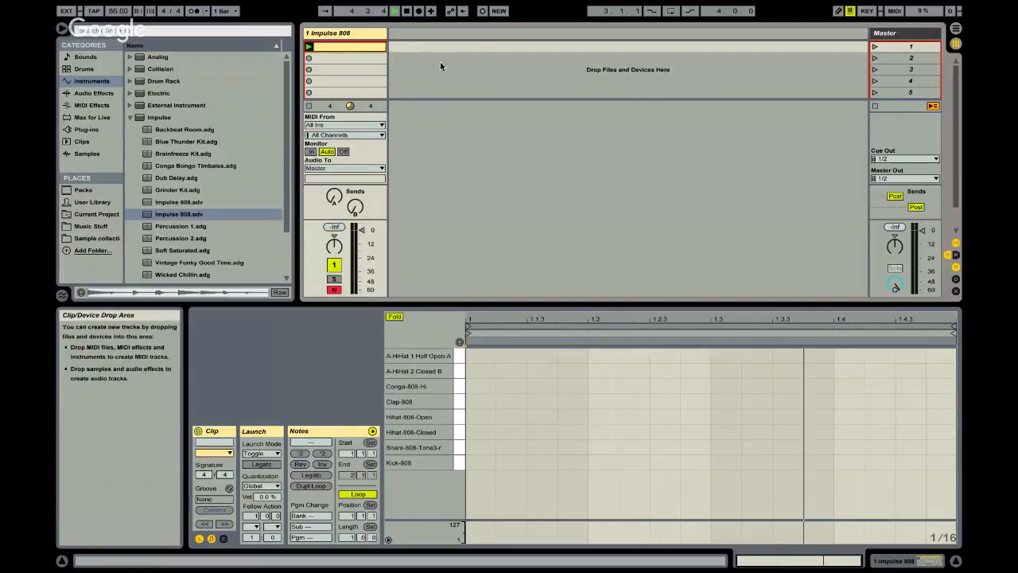
{"action": "left_click", "coordinate": [482, 11]}
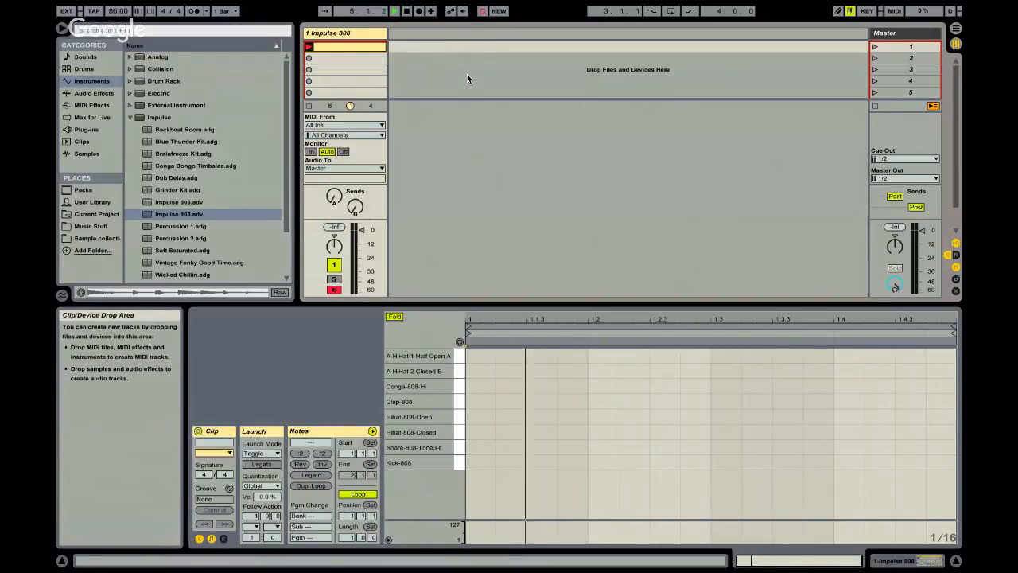
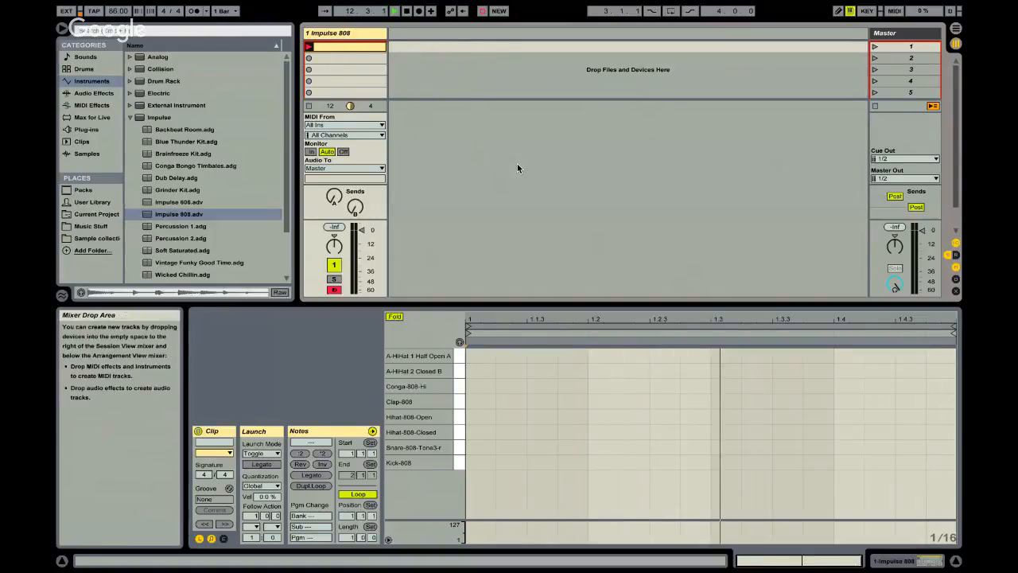
- Record eighth-note A-HiHat 2 Closed B hits, a kick on beat 1 and two snares, using the metronome for the first pass, and stop playback
{"action": "left_click", "coordinate": [193, 12]}
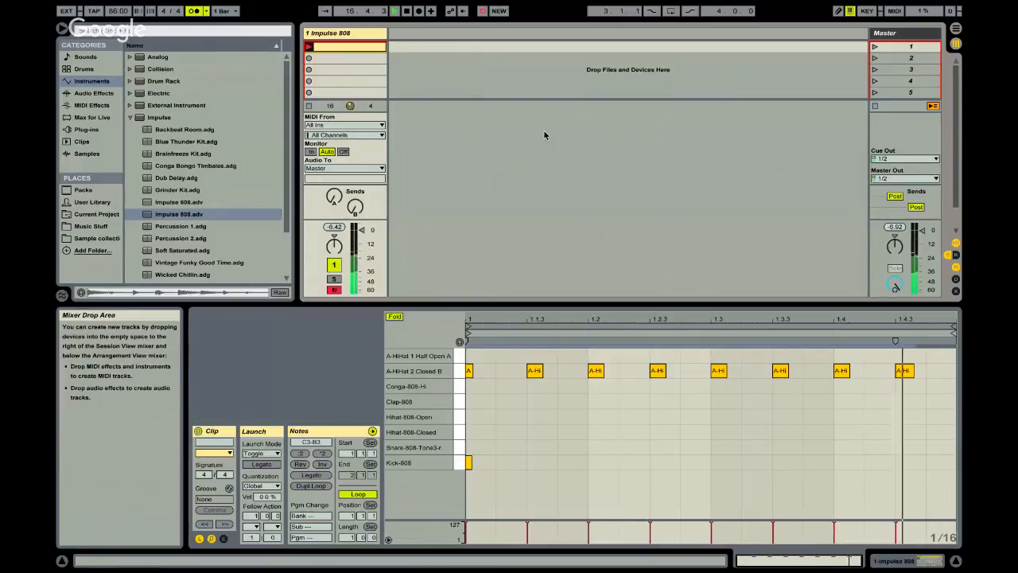
{"action": "left_click", "coordinate": [192, 11]}
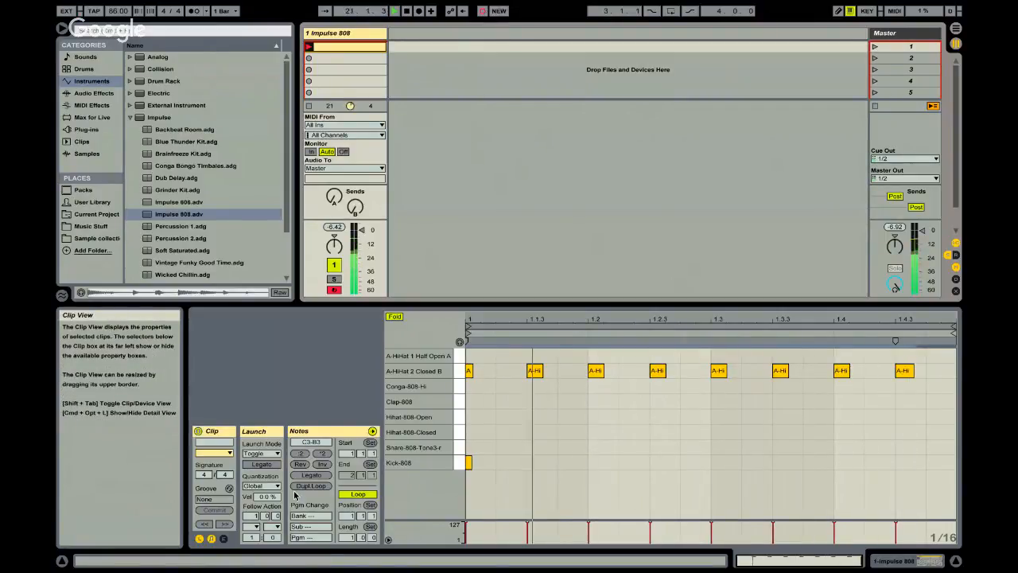
{"action": "key", "text": "s"}
{"action": "key", "text": "s"}
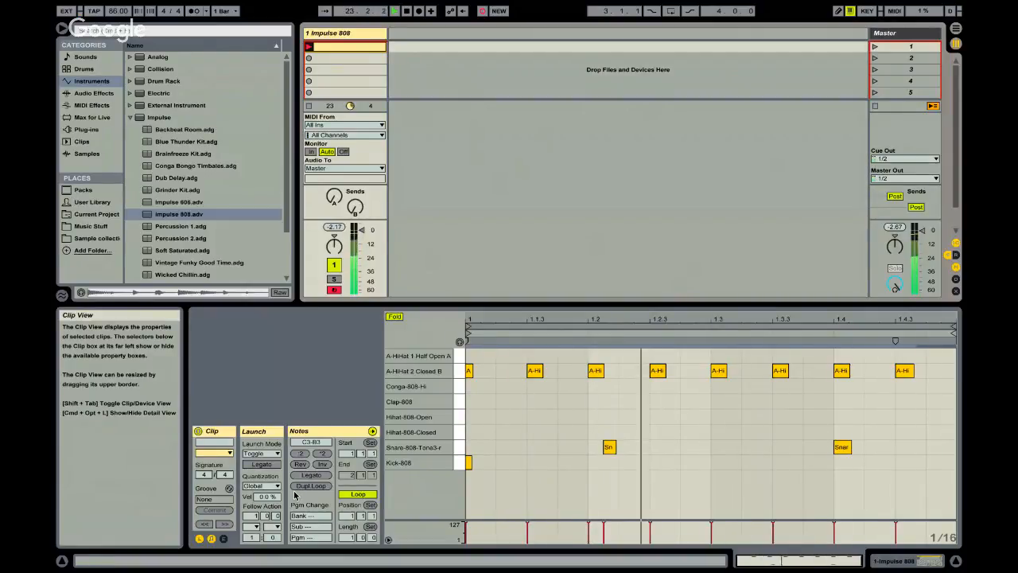
{"action": "key", "text": "space"}
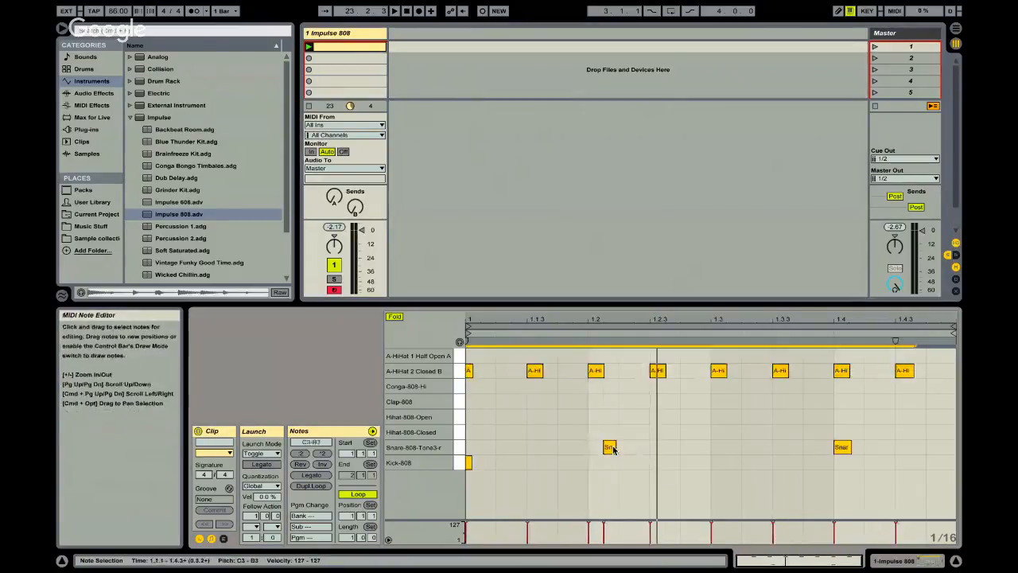
{"action": "left_click", "coordinate": [612, 450]}
{"action": "mouse_move", "coordinate": [613, 450]}
{"action": "left_mouse_down"}
{"action": "mouse_move", "coordinate": [593, 451]}
{"action": "mouse_move", "coordinate": [609, 449]}
{"action": "left_mouse_up"}
{"action": "left_click", "coordinate": [628, 456]}
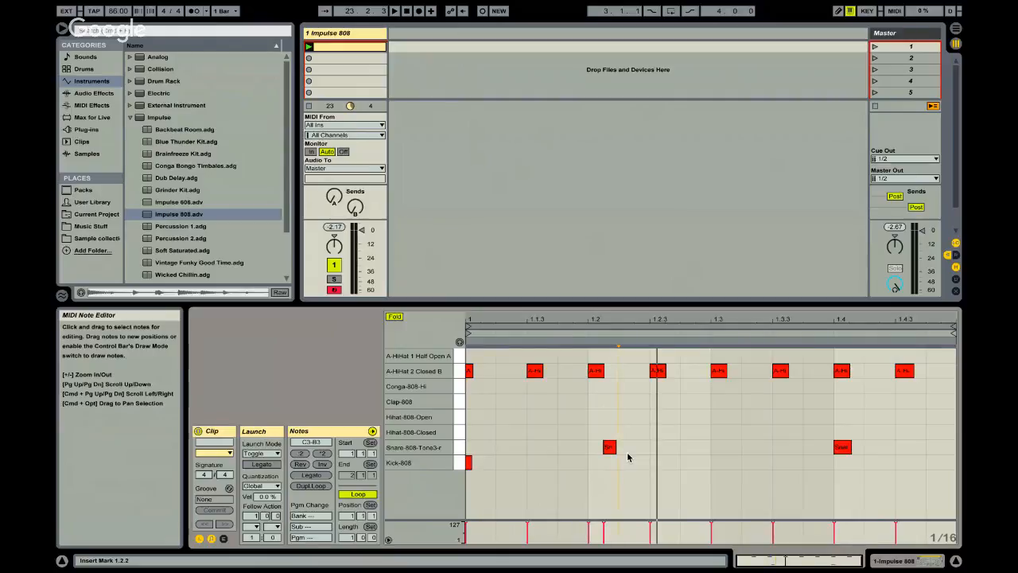
{"action": "left_click", "coordinate": [697, 415]}
{"action": "key", "text": "ctrl+a"}
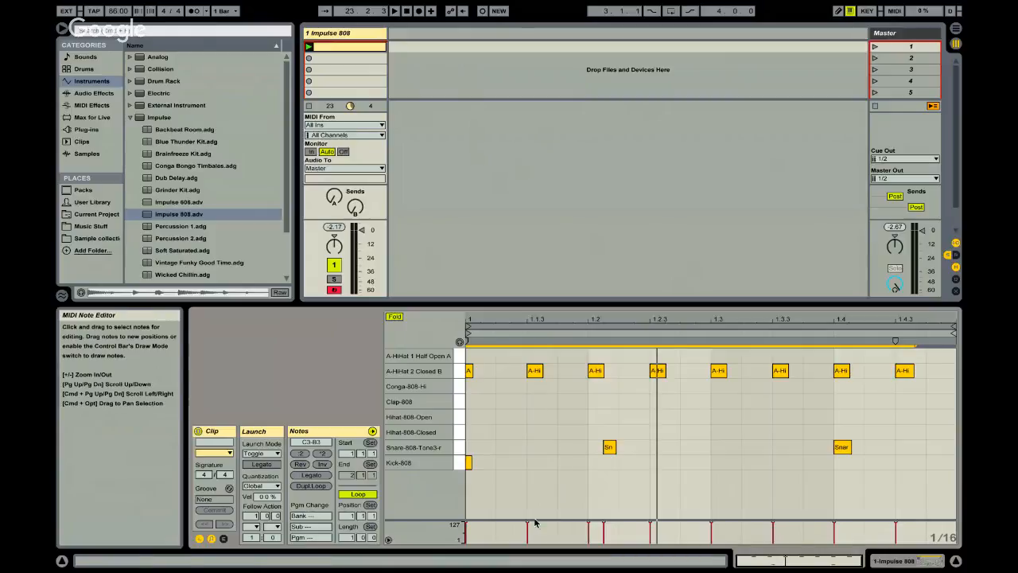
{"action": "left_click", "coordinate": [706, 417]}
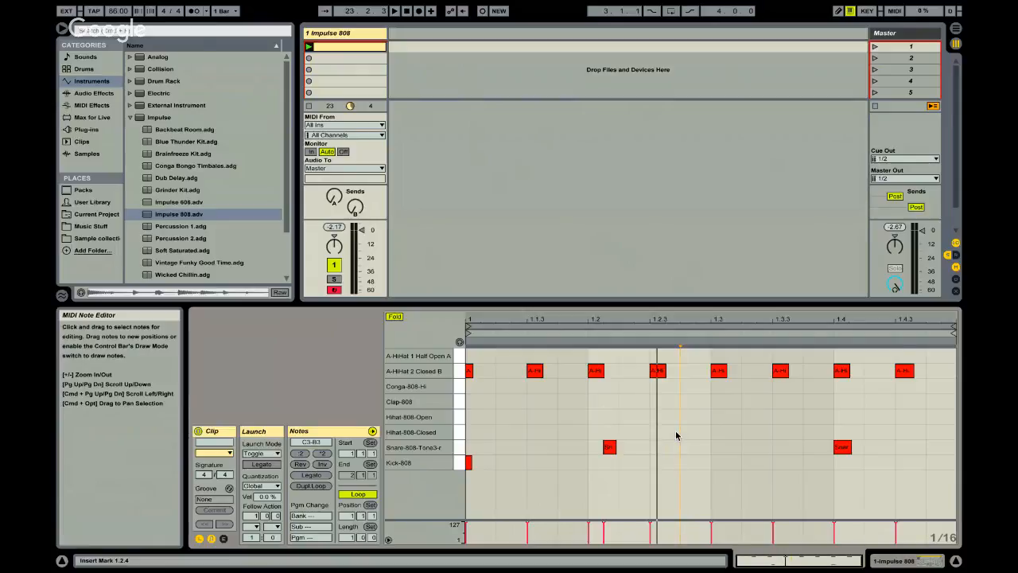
- Quantize all notes in the clip to 1/8, adjusting note starts by an amount of 100 %
{"action": "key", "text": "super+a"}
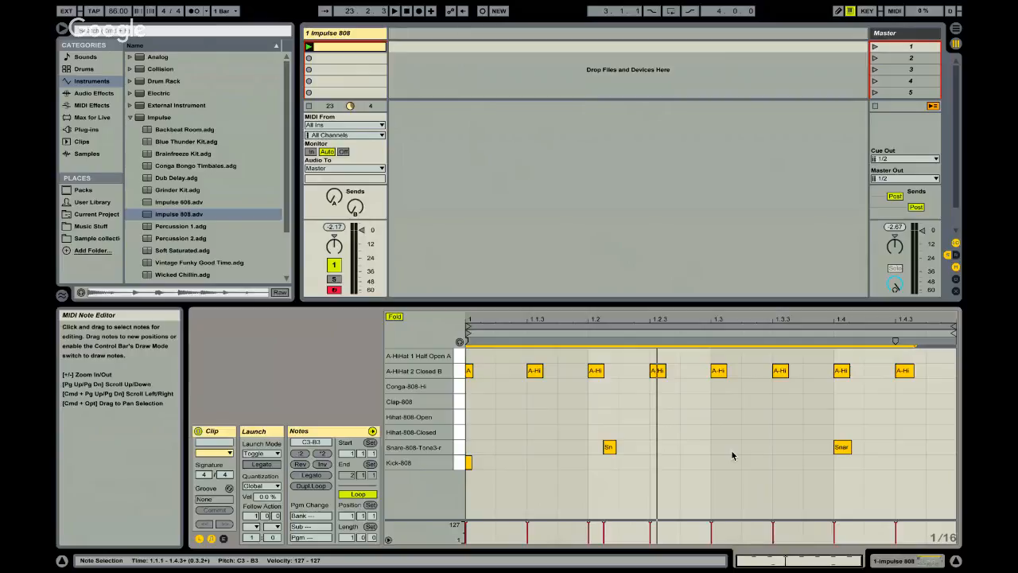
{"action": "key", "text": "super+shift+u"}
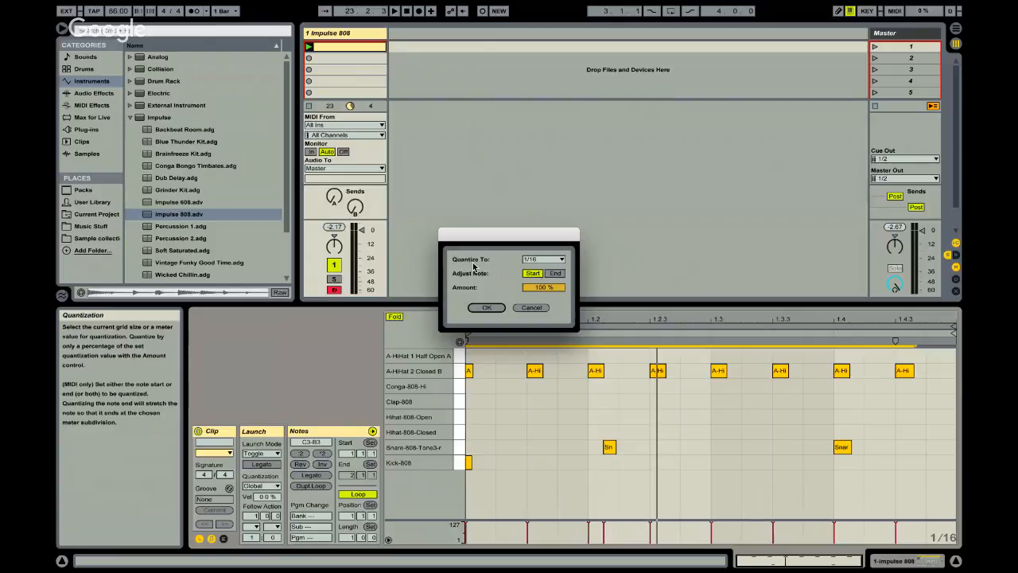
{"action": "left_click", "coordinate": [531, 261]}
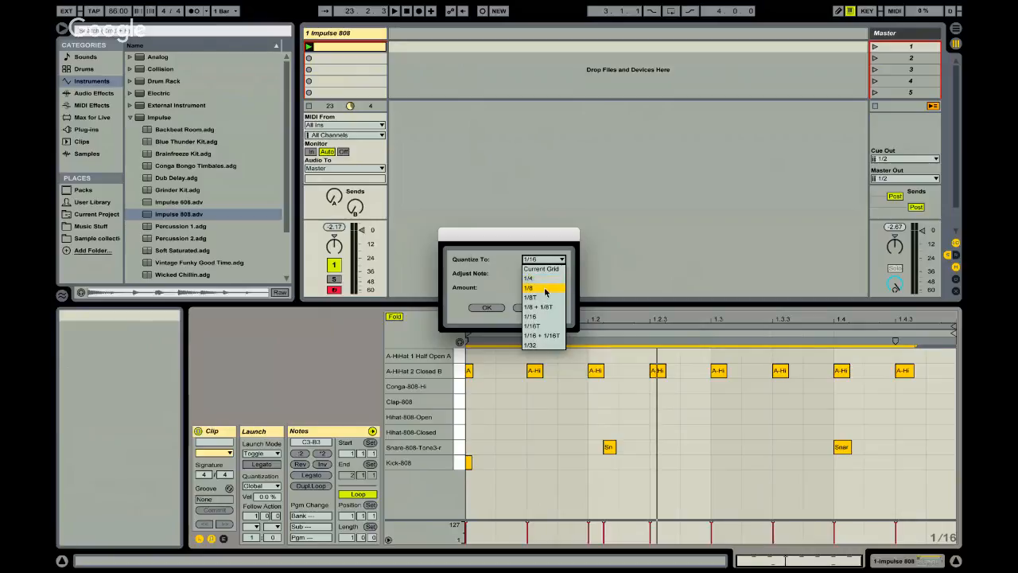
{"action": "left_click", "coordinate": [544, 288]}
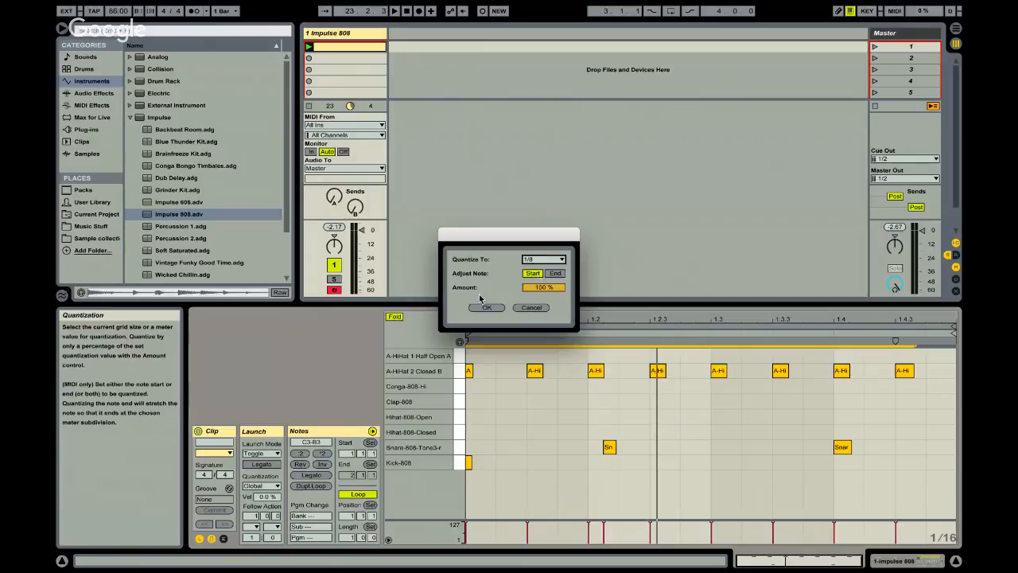
{"action": "left_click", "coordinate": [548, 288]}
{"action": "left_click_drag", "start_coordinate": [547, 289], "coordinate": [548, 293]}
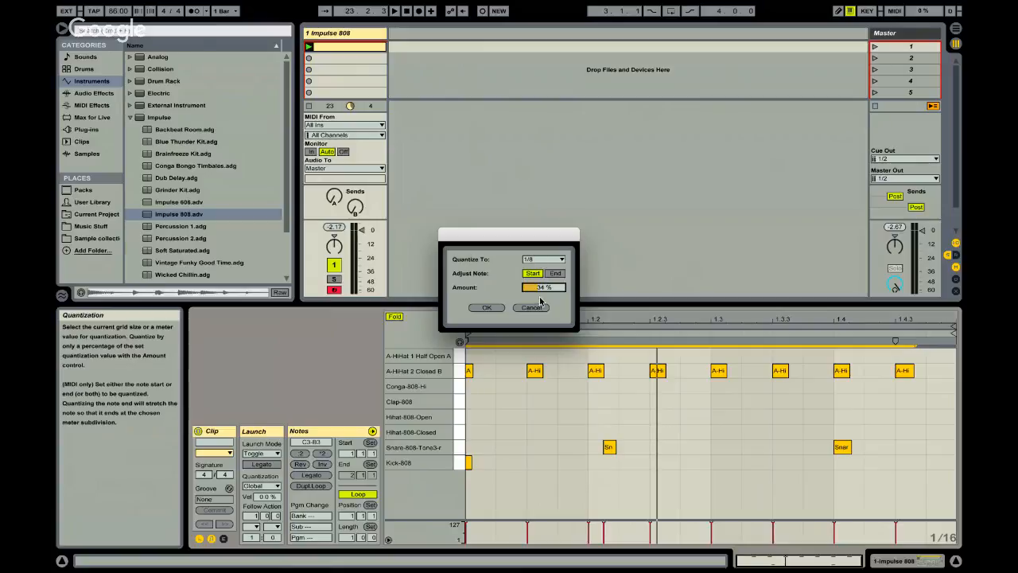
{"action": "left_click_drag", "start_coordinate": [541, 292], "coordinate": [542, 289]}
{"action": "left_click", "coordinate": [487, 307]}
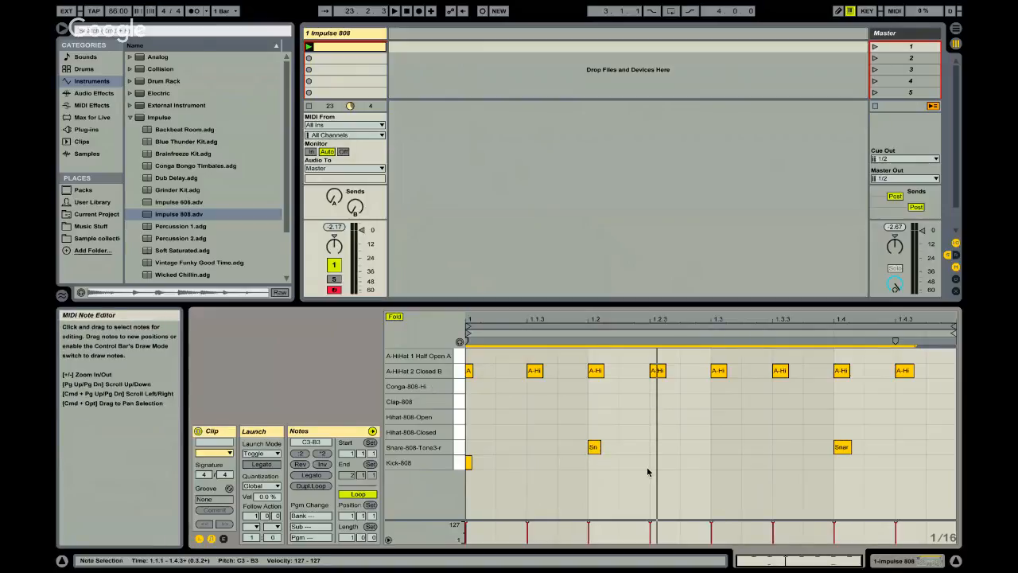
- Undo the quantization, reapply it with the same settings, and play the clip briefly to hear the result
{"action": "key", "text": "super+z"}
{"action": "key", "text": "super+u"}
{"action": "key", "text": "space"}
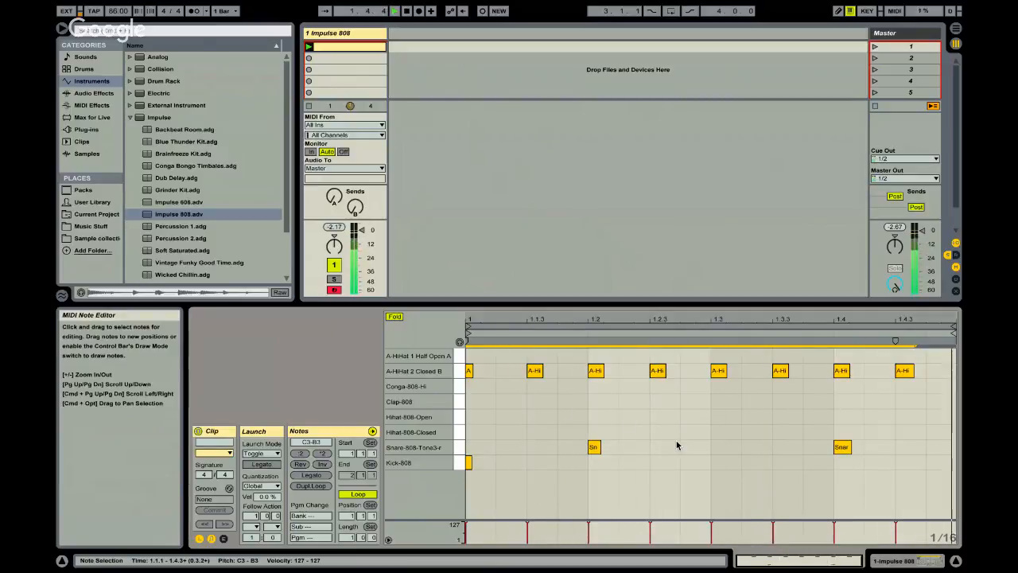
{"action": "key", "text": "space"}
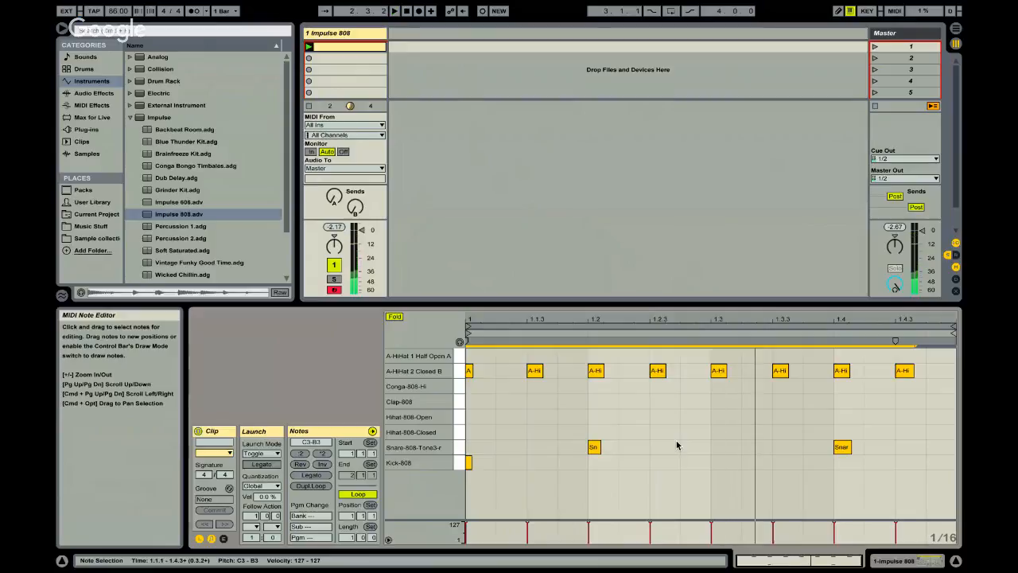
- Delete all notes from the drum clip
{"action": "left_click", "coordinate": [705, 445]}
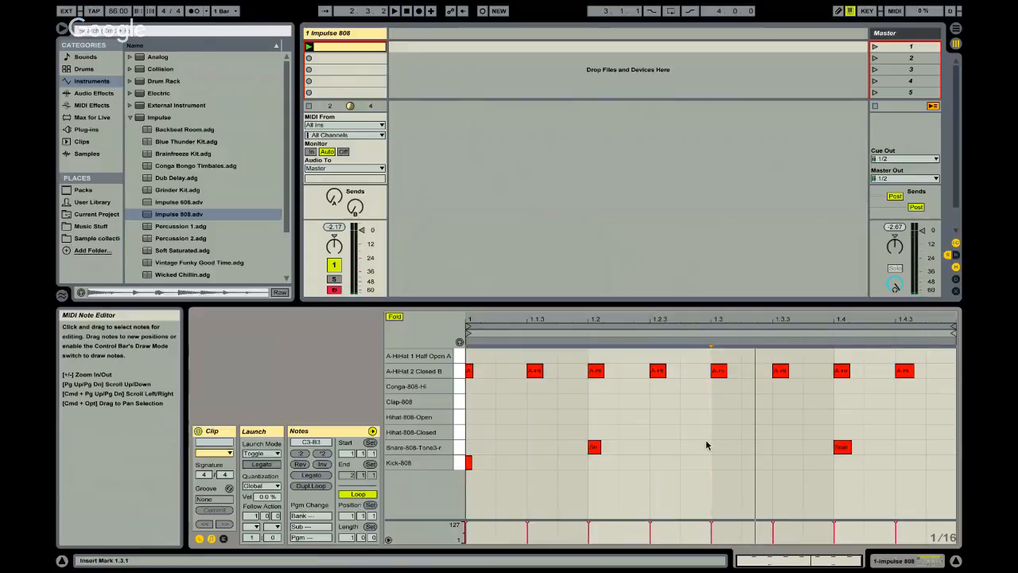
{"action": "key", "text": "ctrl+a"}
{"action": "key", "text": "Delete"}
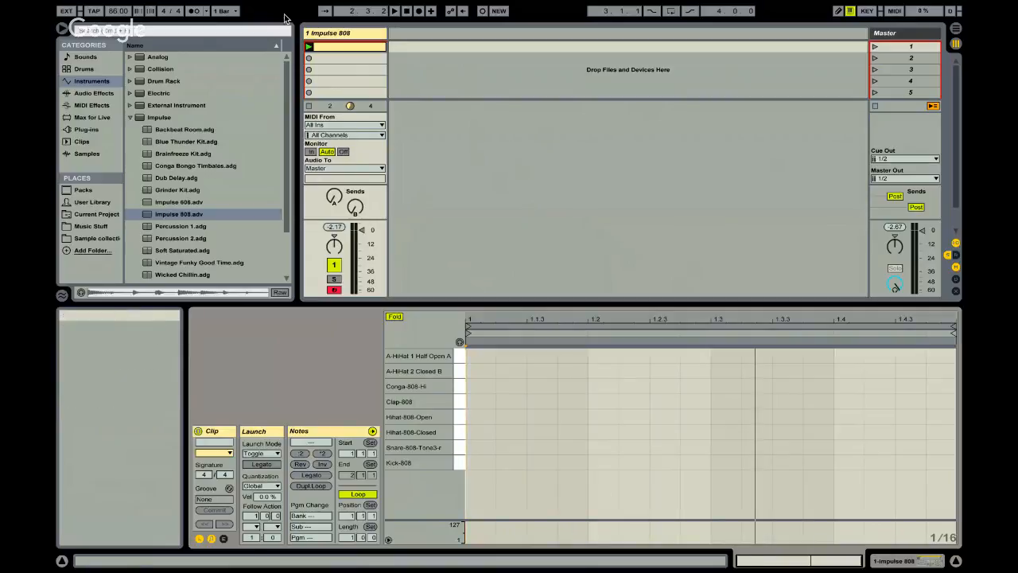
- Set Record Quantization to Eighth-Note Quantization
{"action": "mouse_move", "coordinate": [276, 4]}
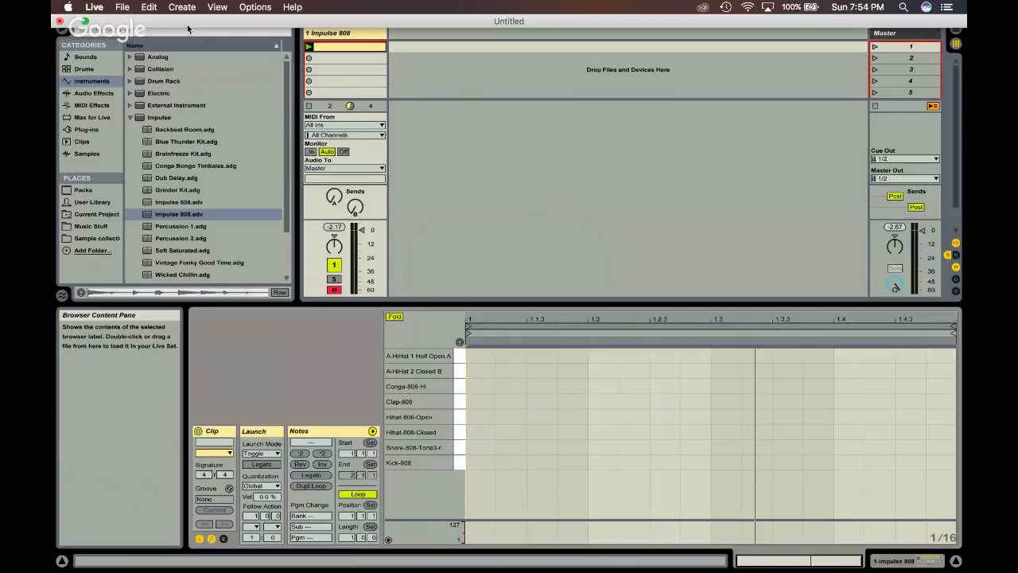
{"action": "left_click", "coordinate": [149, 7]}
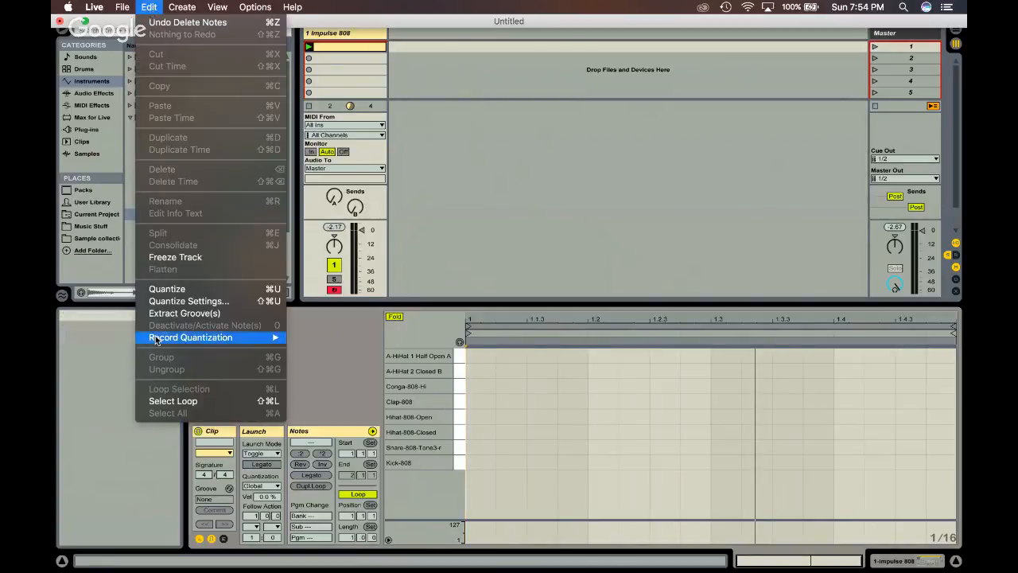
{"action": "mouse_move", "coordinate": [156, 340]}
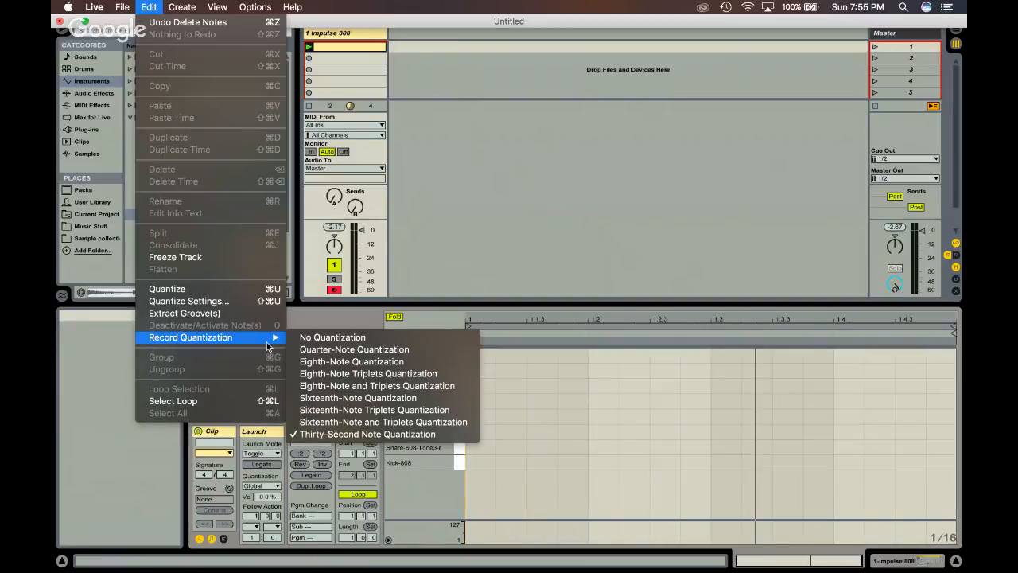
{"action": "left_click", "coordinate": [363, 363]}
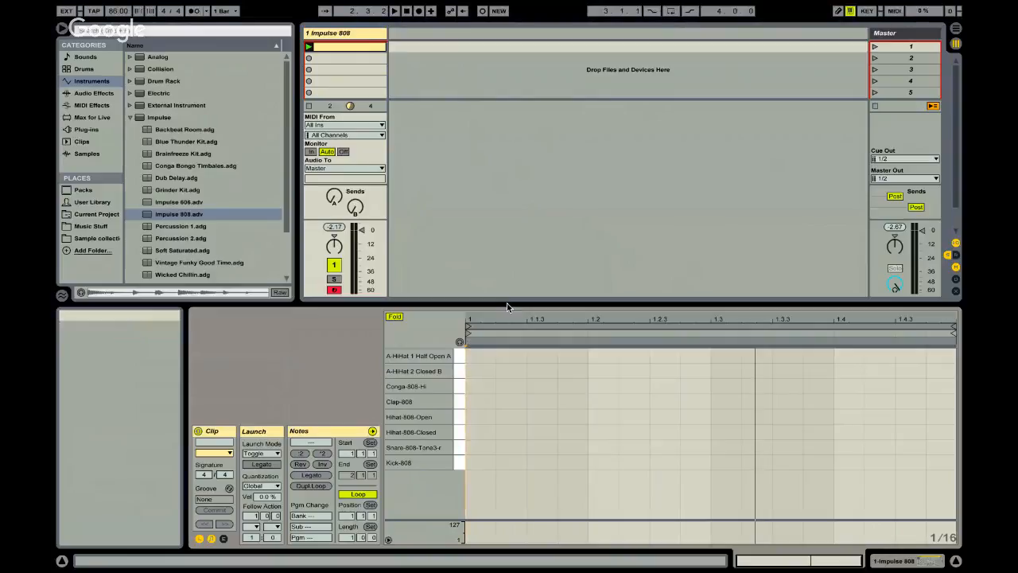
- Overdub eighth-note A-HiHat 2 Closed B and Conga hits, with kicks on beats 1 and 3 and snares on beats 2 and 4
{"action": "key", "text": "space"}
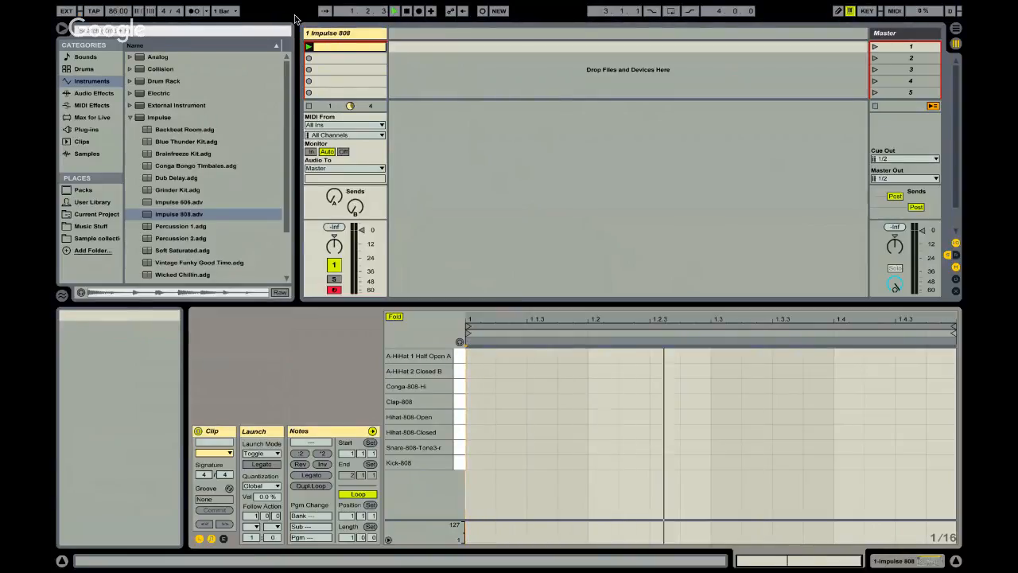
{"action": "left_click", "coordinate": [482, 11]}
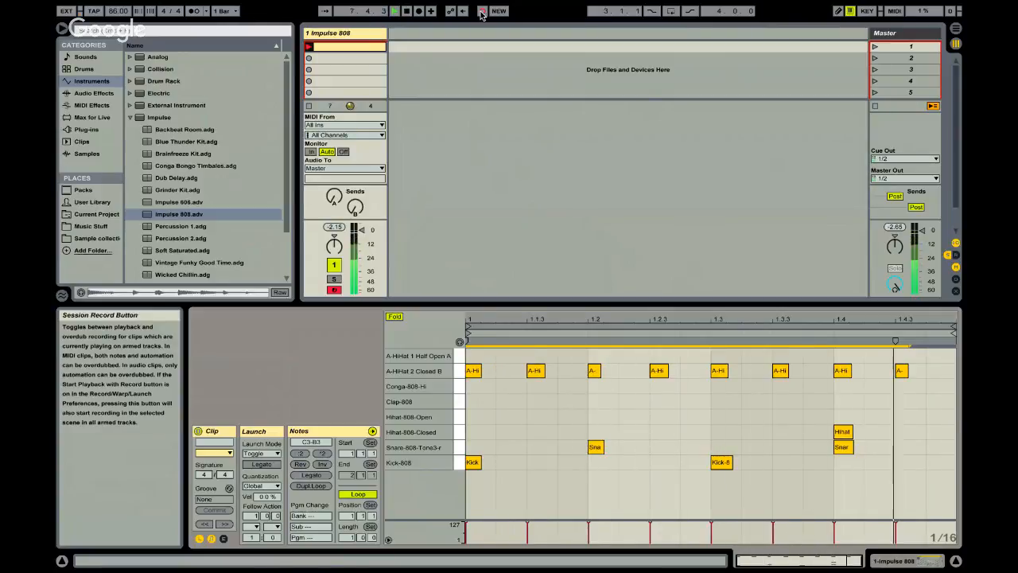
{"action": "key", "text": "h"}
{"action": "key", "text": "h"}
{"action": "key", "text": "h"}
{"action": "key", "text": "h"}
{"action": "key", "text": "h"}
{"action": "key", "text": "h"}
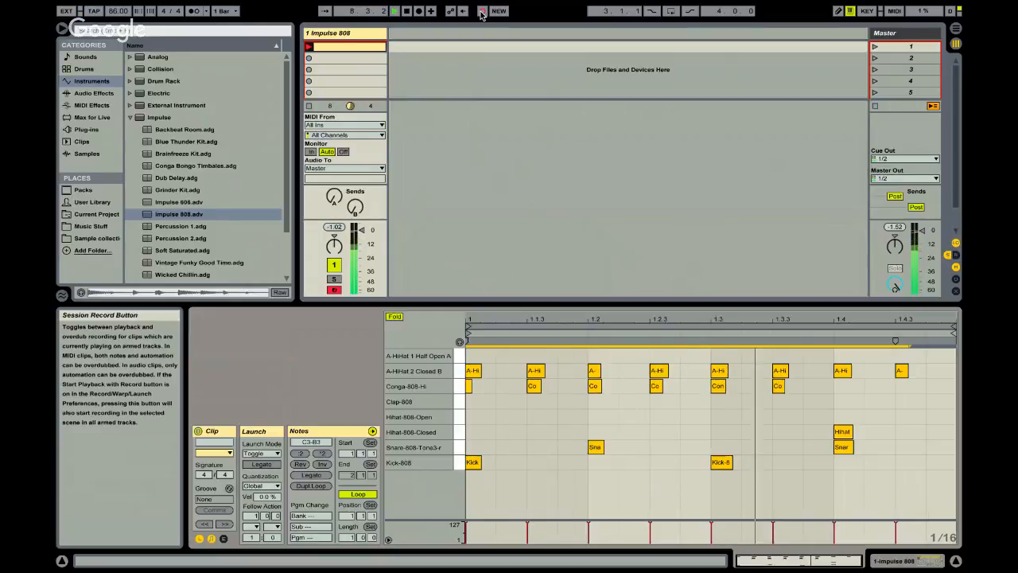
{"action": "key", "text": "h"}
{"action": "key", "text": "h"}
{"action": "key", "text": "h"}
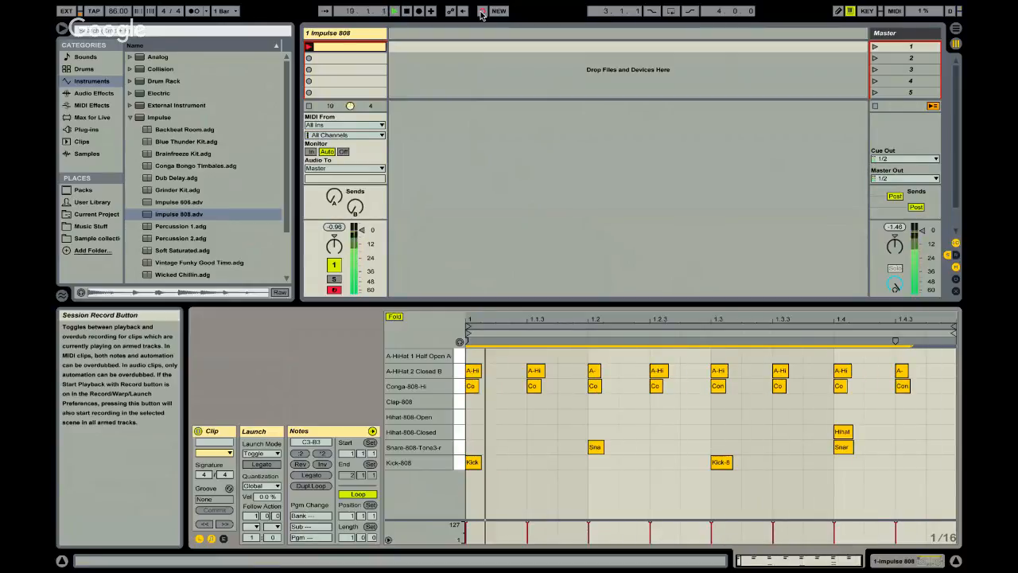
- Overdub four eighth-note Clap-808 hits from 1.2 to 1.3.3 and stop recording
{"action": "key", "text": "g"}
{"action": "key", "text": "g"}
{"action": "key", "text": "g"}
{"action": "key", "text": "g"}
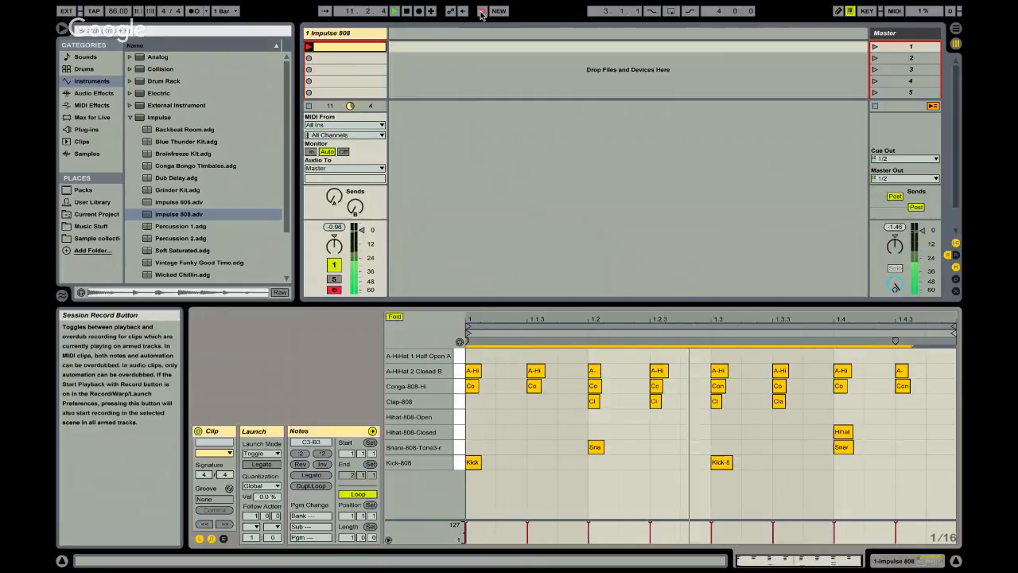
{"action": "left_click", "coordinate": [482, 12]}
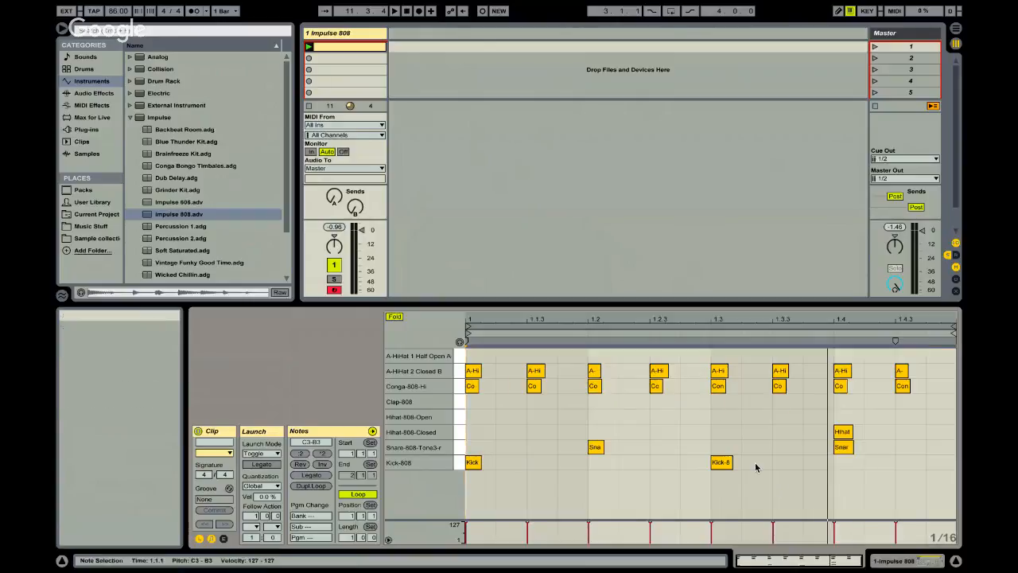
- Delete all notes from the clip and set Record Quantization to Sixteenth-Note Quantization
{"action": "key", "text": "Delete"}
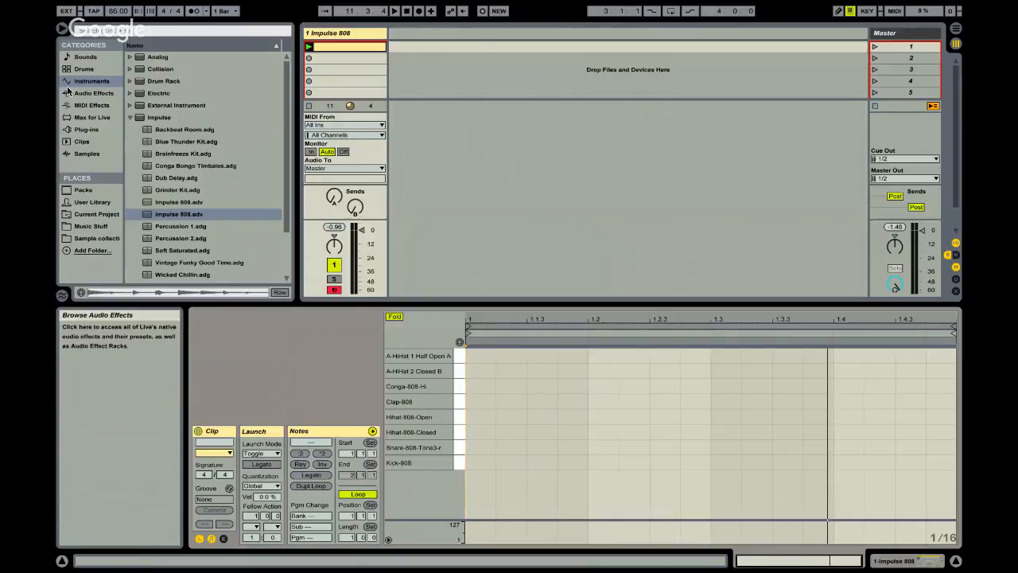
{"action": "left_click", "coordinate": [144, 8]}
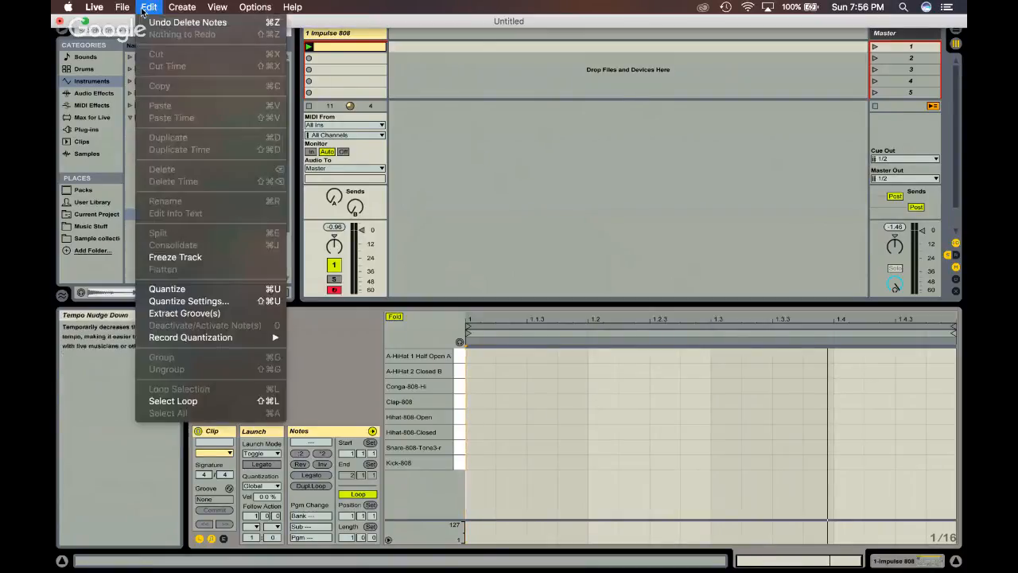
{"action": "mouse_move", "coordinate": [124, 6]}
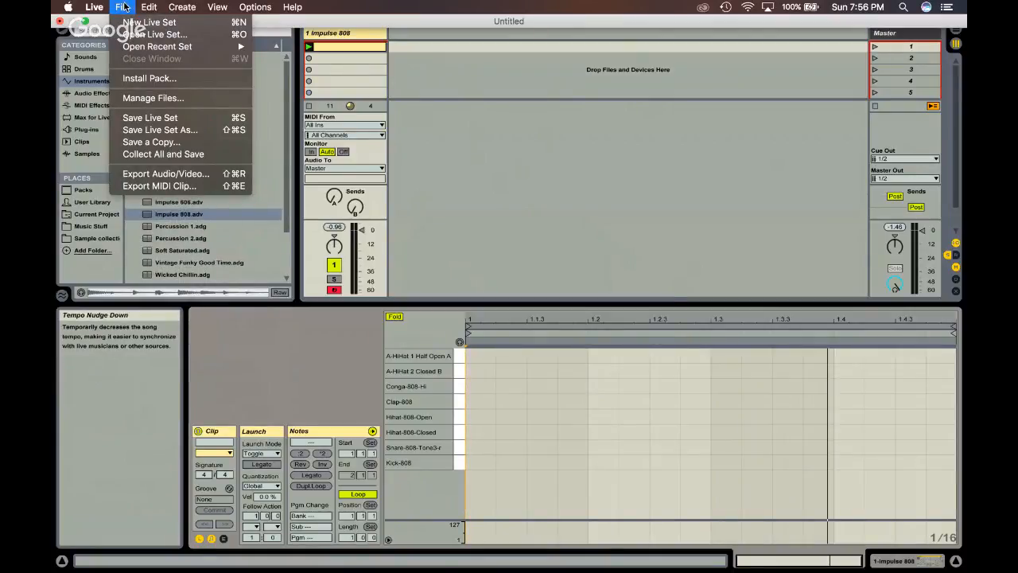
{"action": "mouse_move", "coordinate": [138, 43]}
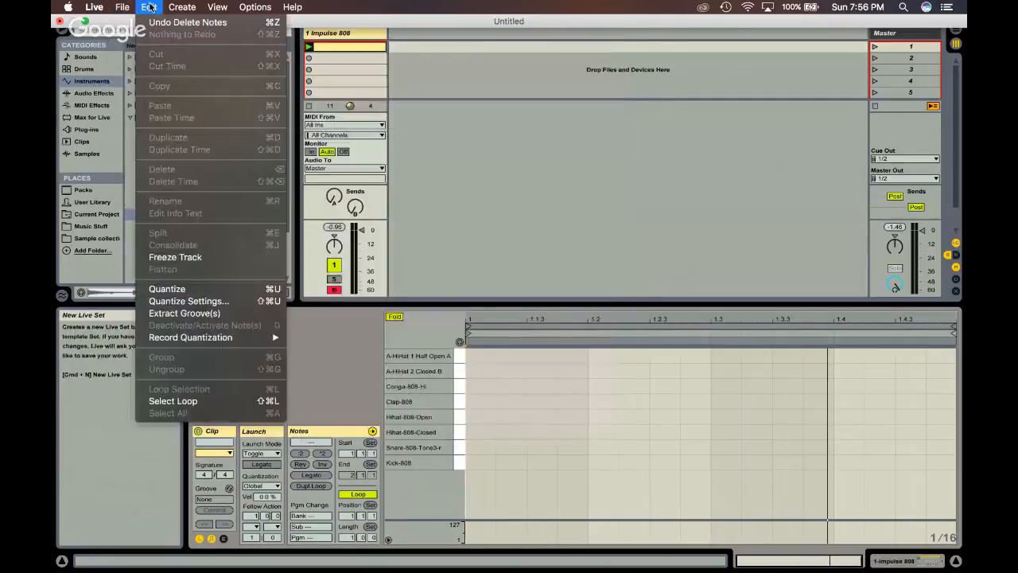
{"action": "mouse_move", "coordinate": [204, 337]}
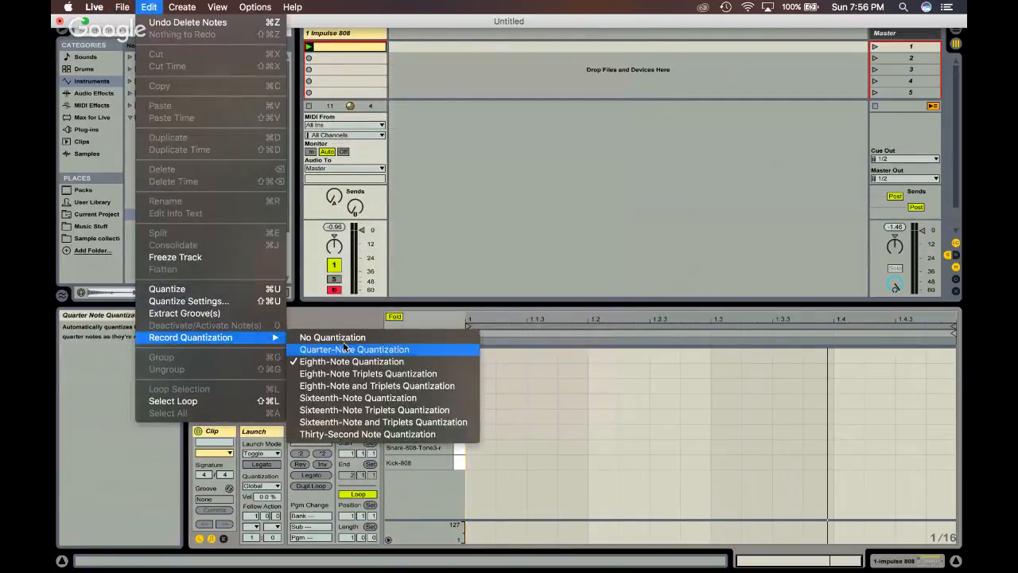
{"action": "left_click", "coordinate": [426, 399]}
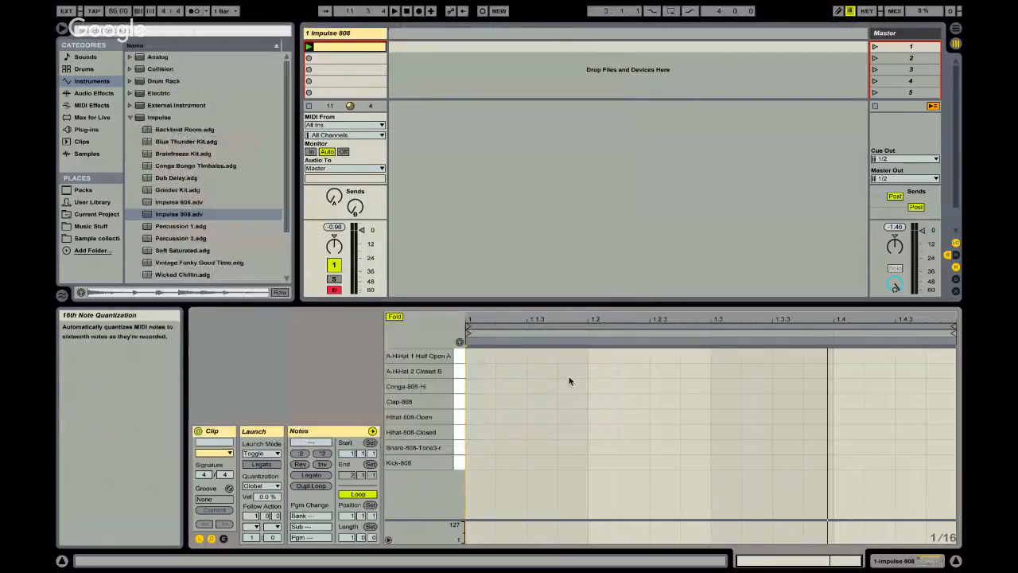
- Start playback with overdub recording into the empty clip and turn on the metronome
{"action": "left_click", "coordinate": [494, 354]}
{"action": "key", "text": "space"}
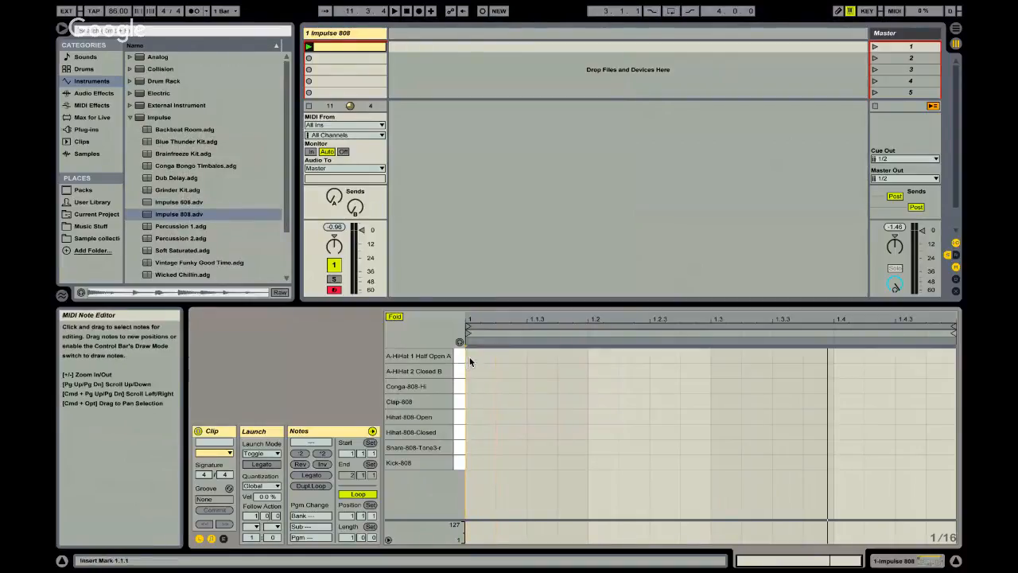
{"action": "left_click", "coordinate": [483, 11]}
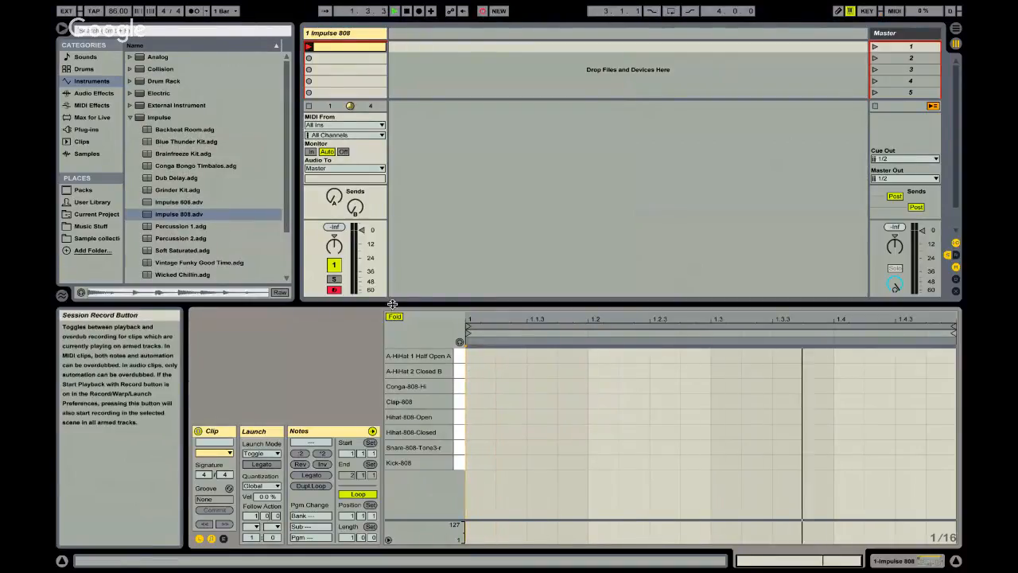
{"action": "left_click", "coordinate": [193, 11]}
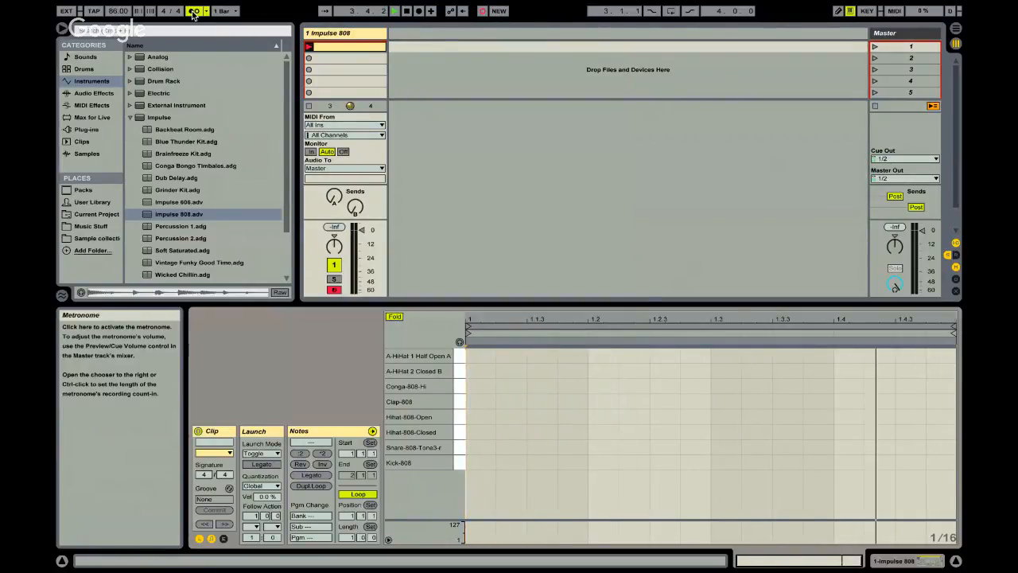
- Record eighth-note Conga-808-Hi hits through the bar, with kicks on beat 1 and at 1.4.3
{"action": "key", "text": "a"}
{"action": "key", "text": "h"}
{"action": "key", "text": "h"}
{"action": "key", "text": "h"}
{"action": "key", "text": "h"}
{"action": "key", "text": "h"}
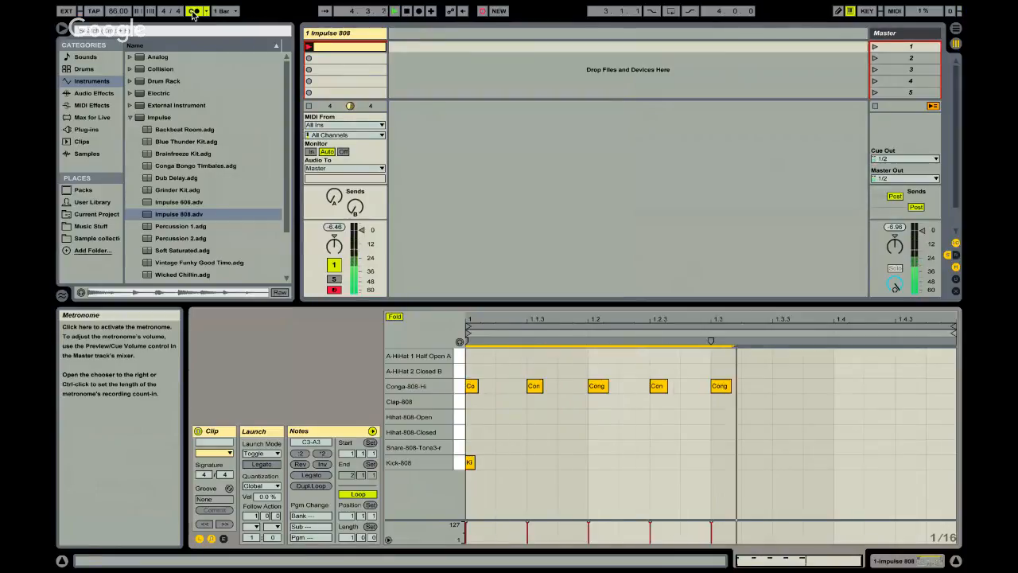
{"action": "key", "text": "h"}
{"action": "key", "text": "h"}
{"action": "key", "text": "h"}
{"action": "key", "text": "a"}
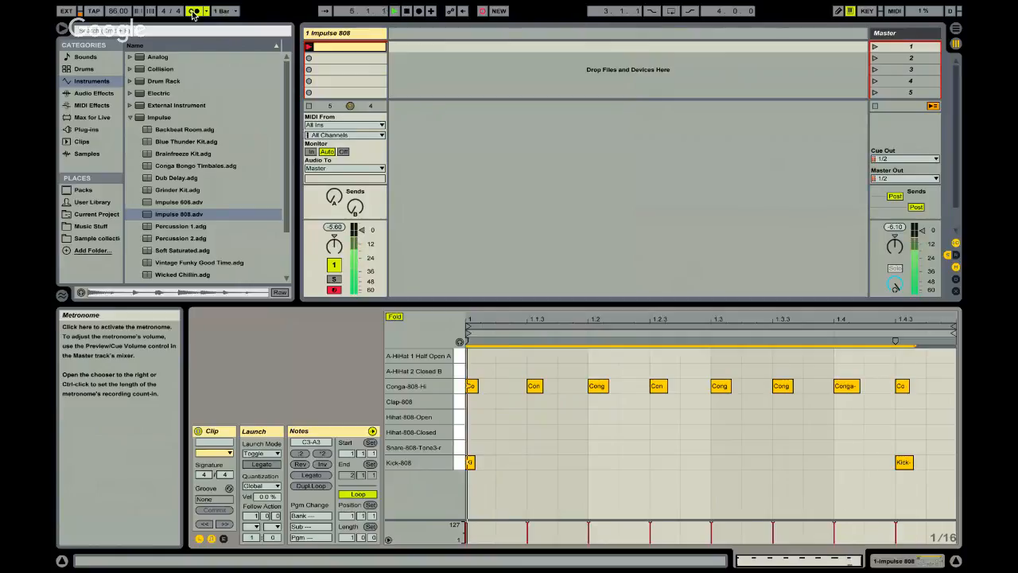
- Overdub pairs of sixteenth-note A-HiHat 2 Closed B hits on the second half of every beat
{"action": "key", "text": "j"}
{"action": "key", "text": "j"}
{"action": "key", "text": "j"}
{"action": "key", "text": "j"}
{"action": "key", "text": "j"}
{"action": "key", "text": "j"}
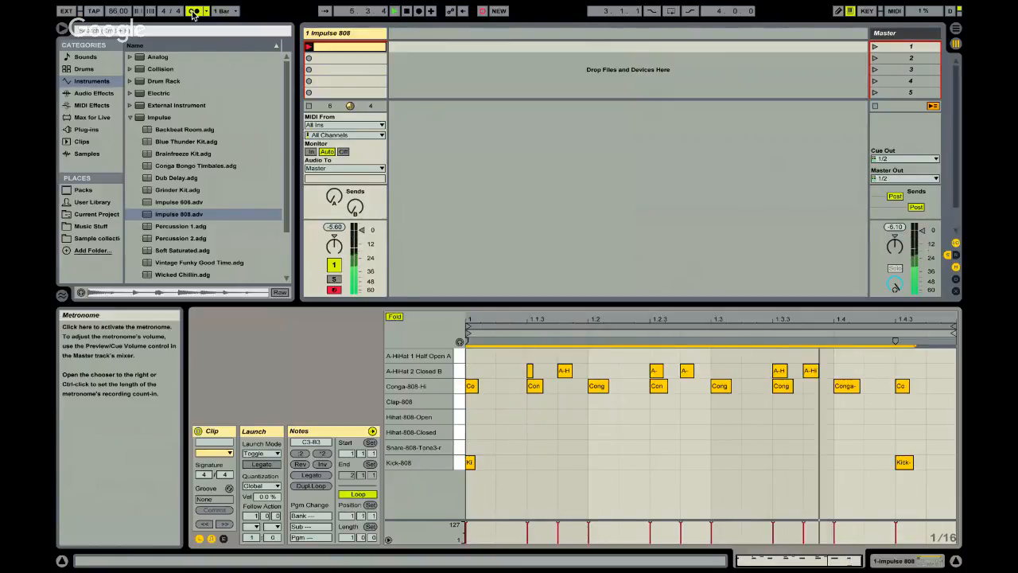
{"action": "key", "text": "j"}
- Overdub snare hits on beats 2 and 4, turn off the metronome, and stop recording
{"action": "key", "text": "s"}
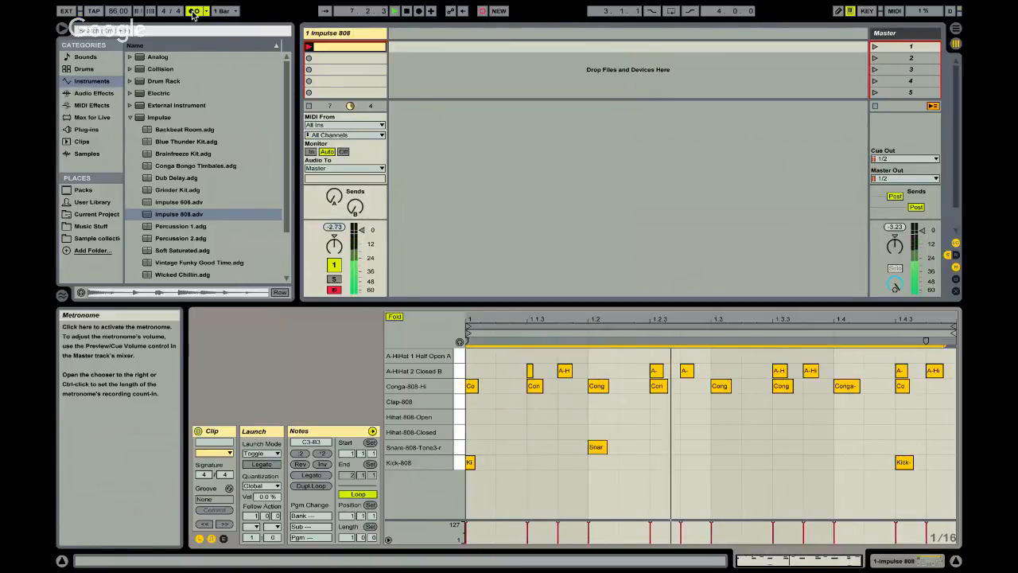
{"action": "key", "text": "s"}
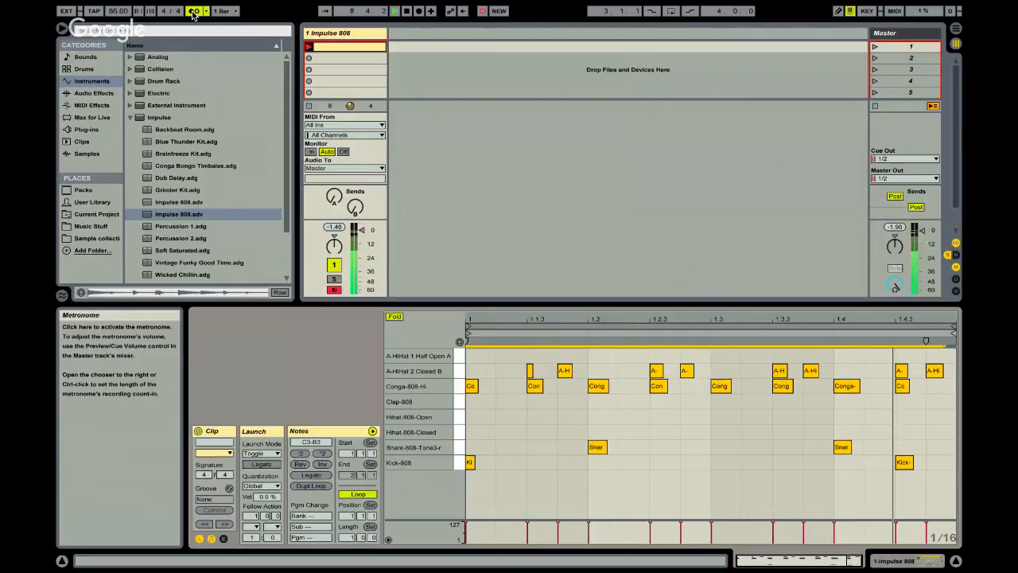
{"action": "left_click", "coordinate": [194, 15]}
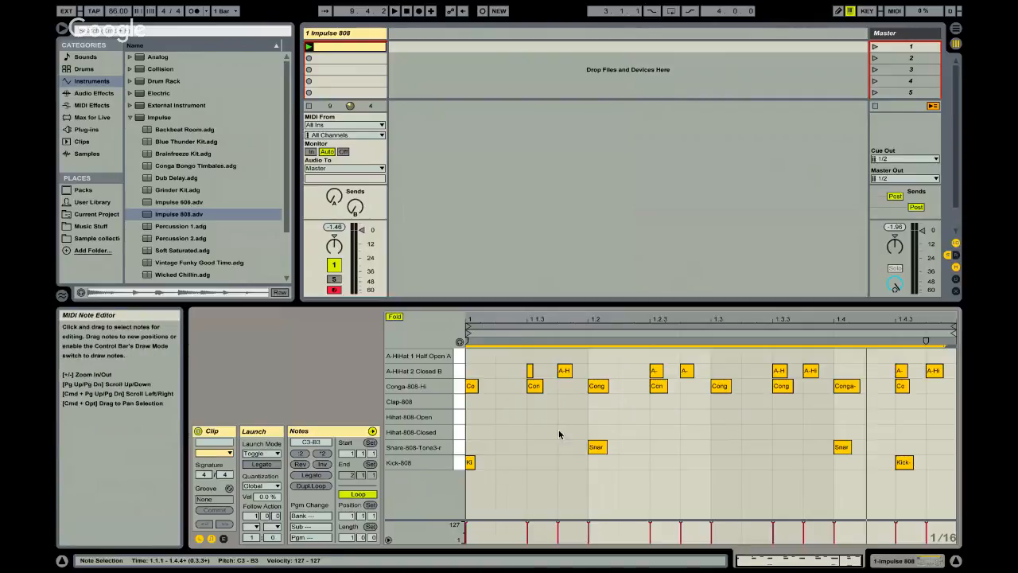
- Select all notes in the drum clip and play the quantized pattern back
{"action": "left_click", "coordinate": [696, 433]}
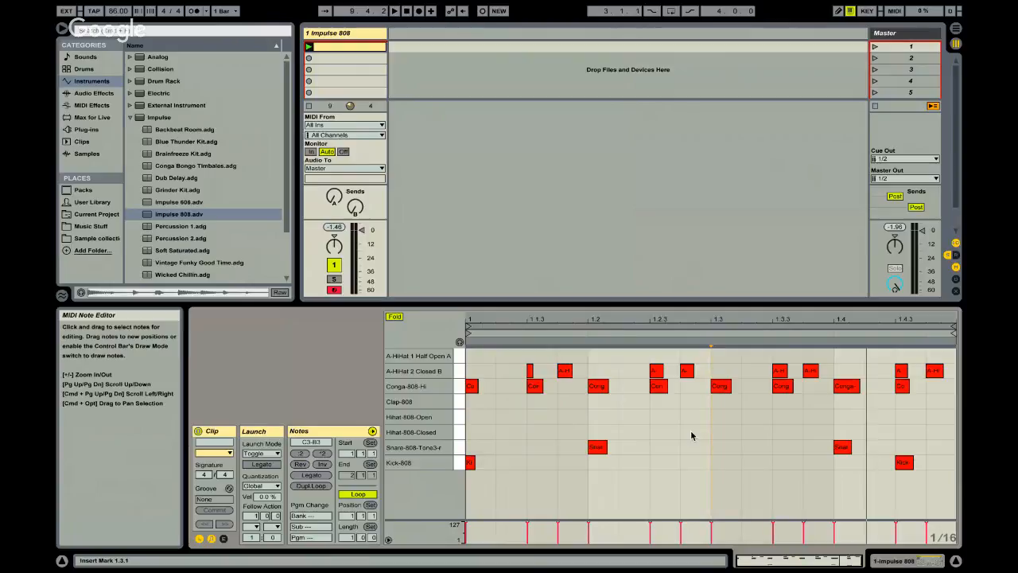
{"action": "key", "text": "super+a"}
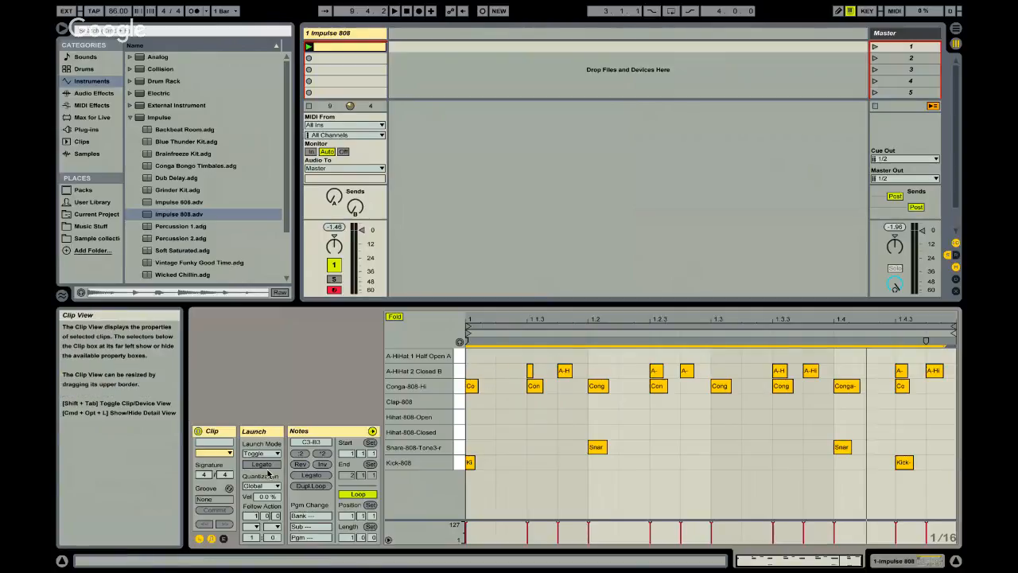
{"action": "key", "text": "space"}
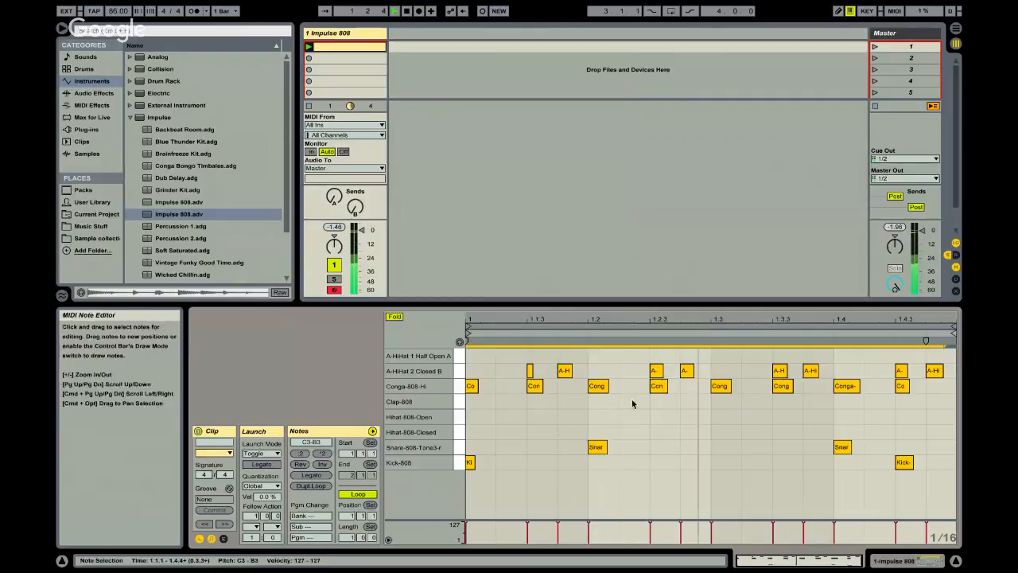
{"action": "left_click", "coordinate": [949, 229]}
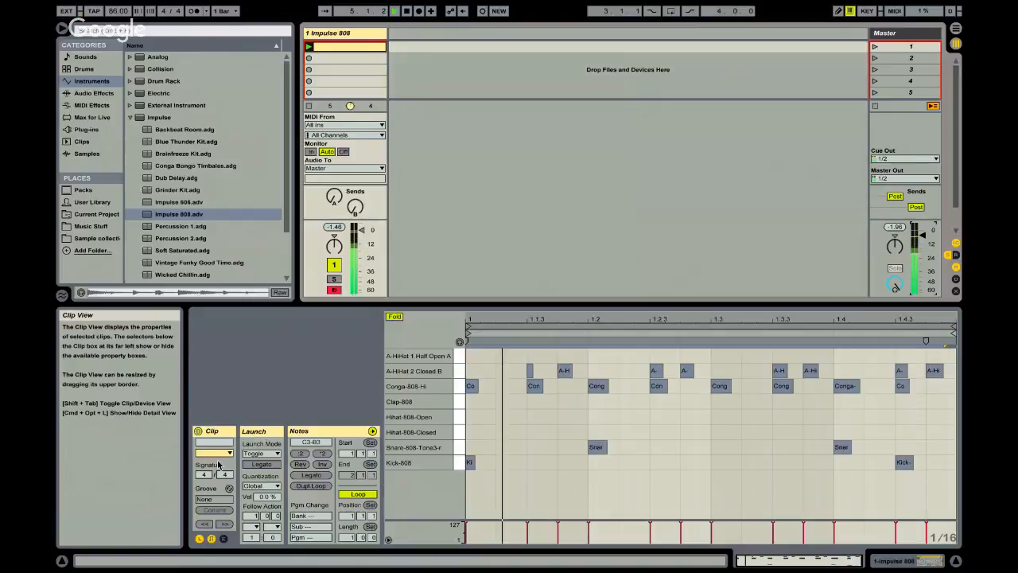
- Stop playback, show the Groove Pool, and enlarge the upper area to give it more room
{"action": "left_click", "coordinate": [214, 501]}
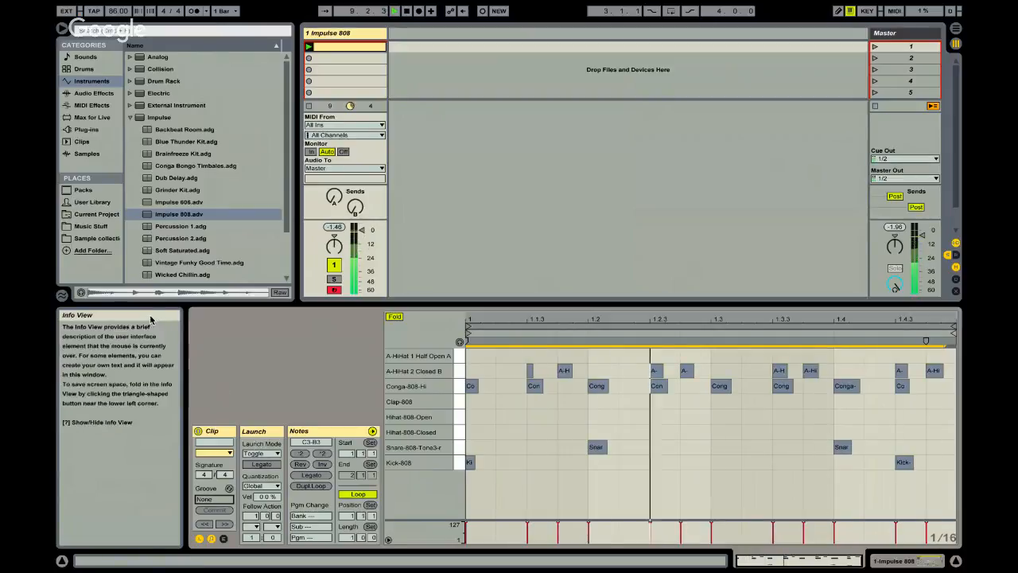
{"action": "left_click", "coordinate": [62, 295]}
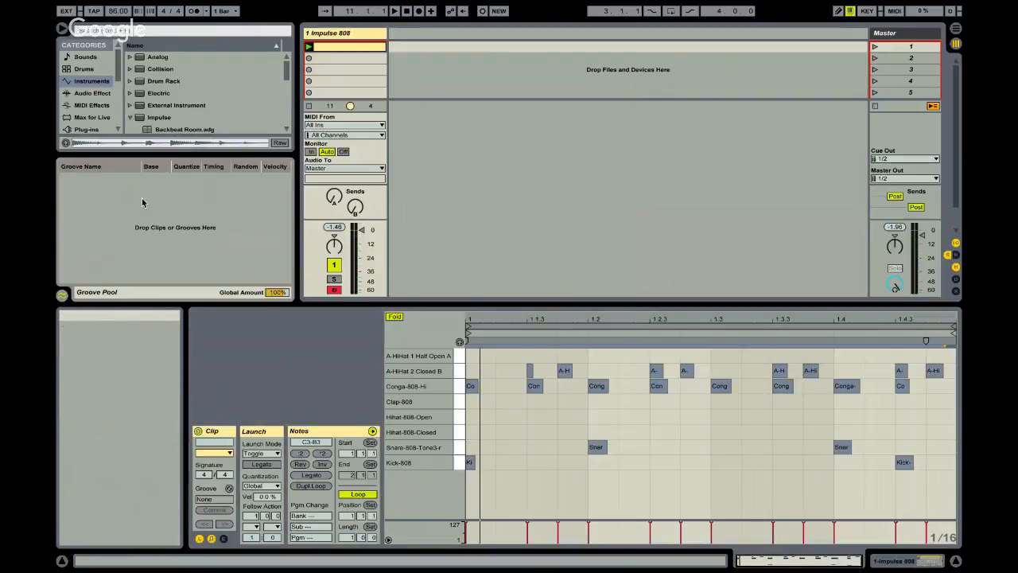
{"action": "left_click_drag", "start_coordinate": [197, 303], "coordinate": [209, 395]}
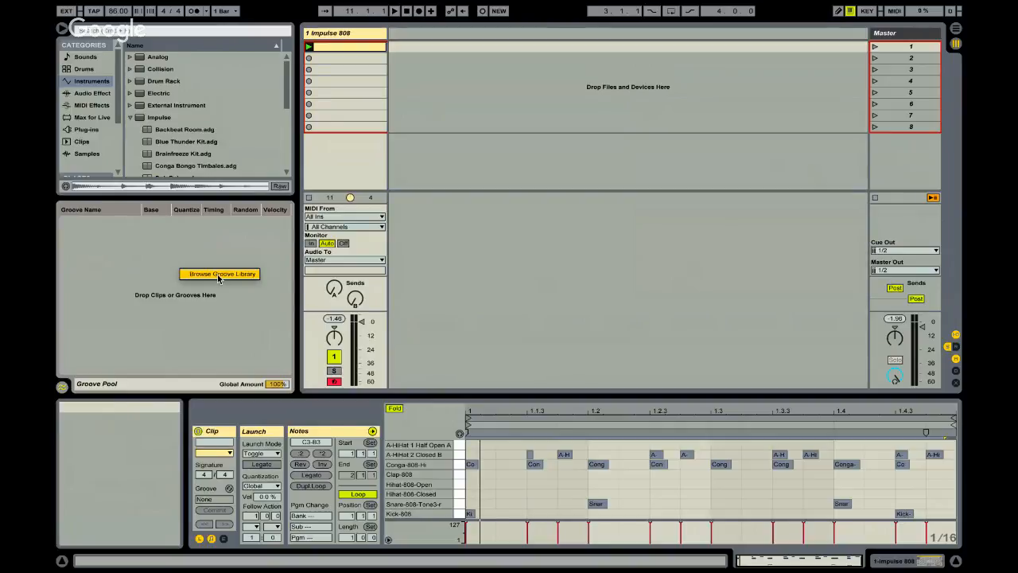
- Browse the groove library and expand the Hip Hop folder inside Swing and Groove
{"action": "left_click", "coordinate": [219, 274]}
{"action": "scroll", "coordinate": [220, 120], "scroll_direction": "down", "scroll_amount": 5}
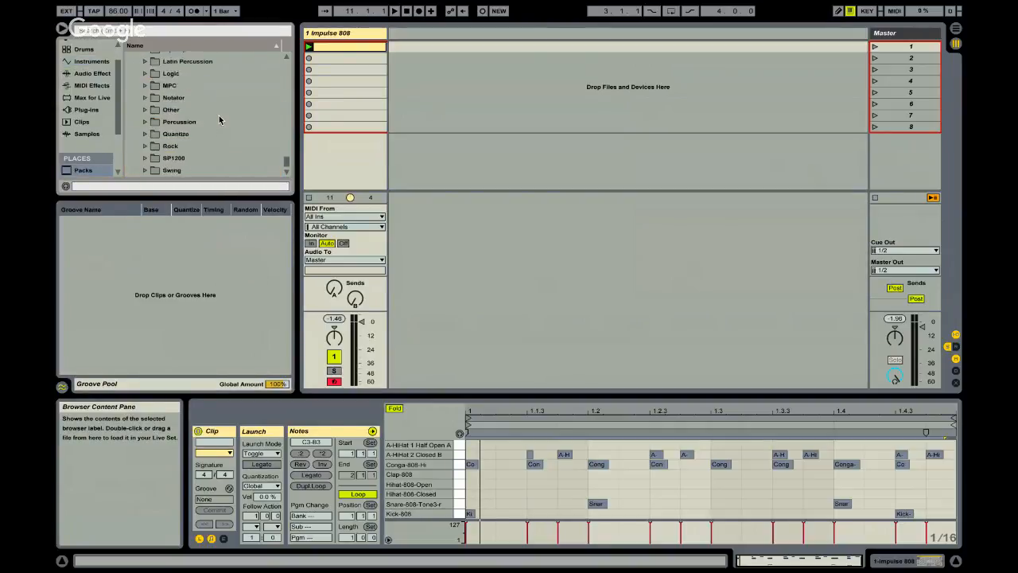
{"action": "scroll", "coordinate": [220, 120], "scroll_direction": "up", "scroll_amount": 3}
{"action": "scroll", "coordinate": [219, 120], "scroll_direction": "up", "scroll_amount": 1}
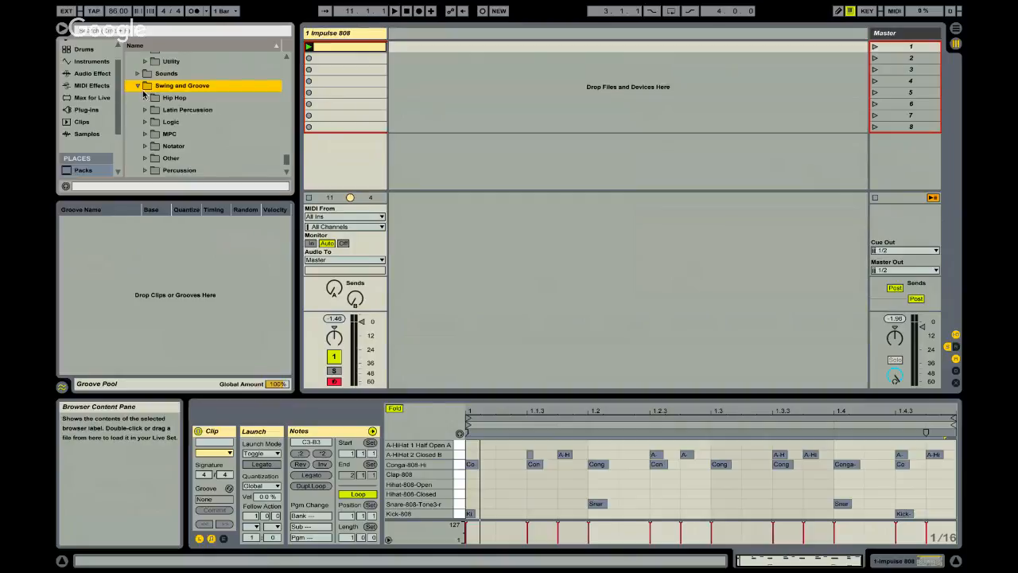
{"action": "scroll", "coordinate": [179, 103], "scroll_direction": "down", "scroll_amount": 2}
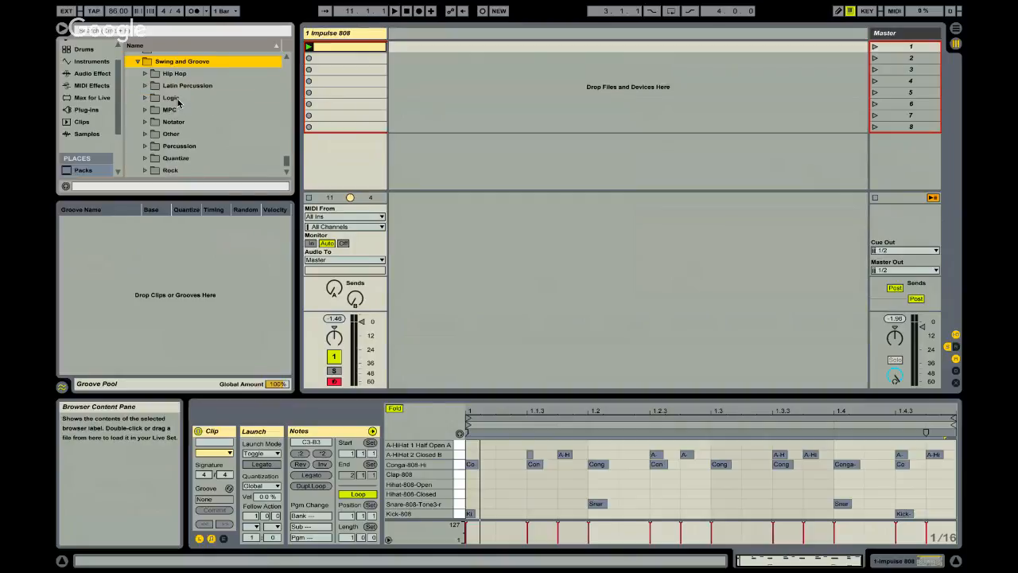
{"action": "scroll", "coordinate": [177, 107], "scroll_direction": "down", "scroll_amount": 3}
{"action": "scroll", "coordinate": [167, 131], "scroll_direction": "up", "scroll_amount": 6}
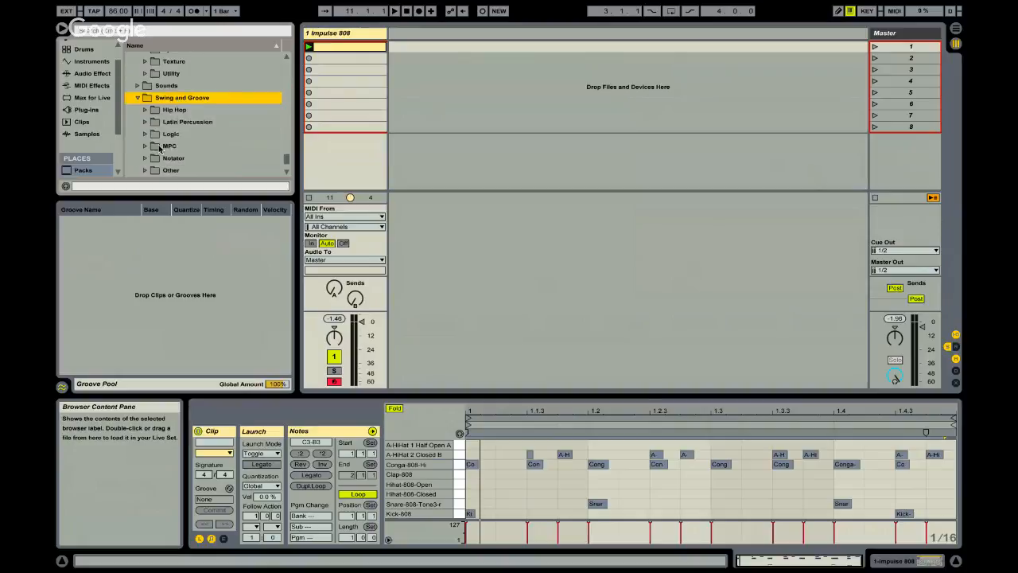
{"action": "left_click", "coordinate": [146, 111]}
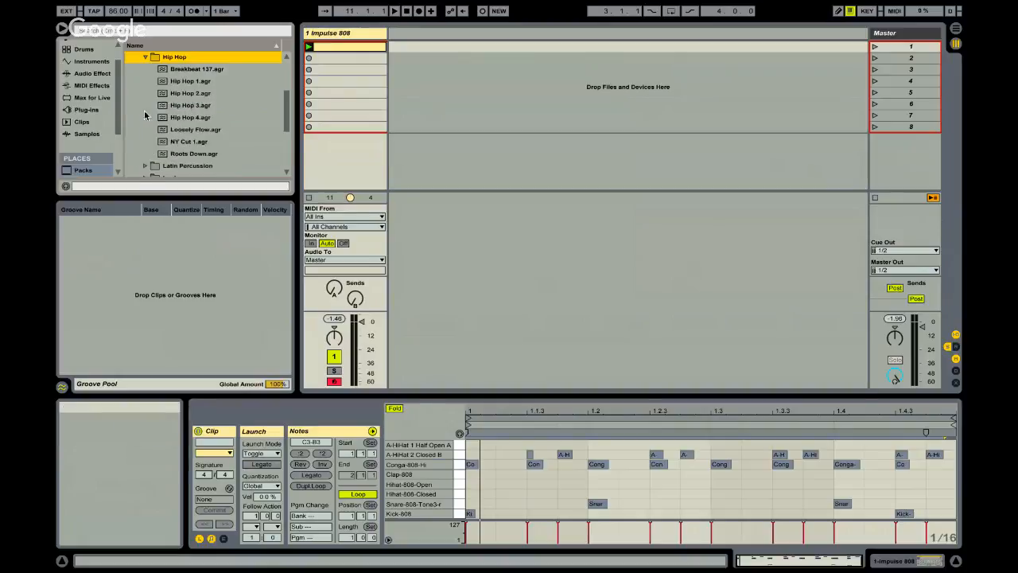
- Audition the Hip Hop grooves, including Hip Hop 1, 2 and 4, Loosely Flow, NY Cut 1 and Roots Down
{"action": "left_click", "coordinate": [195, 94]}
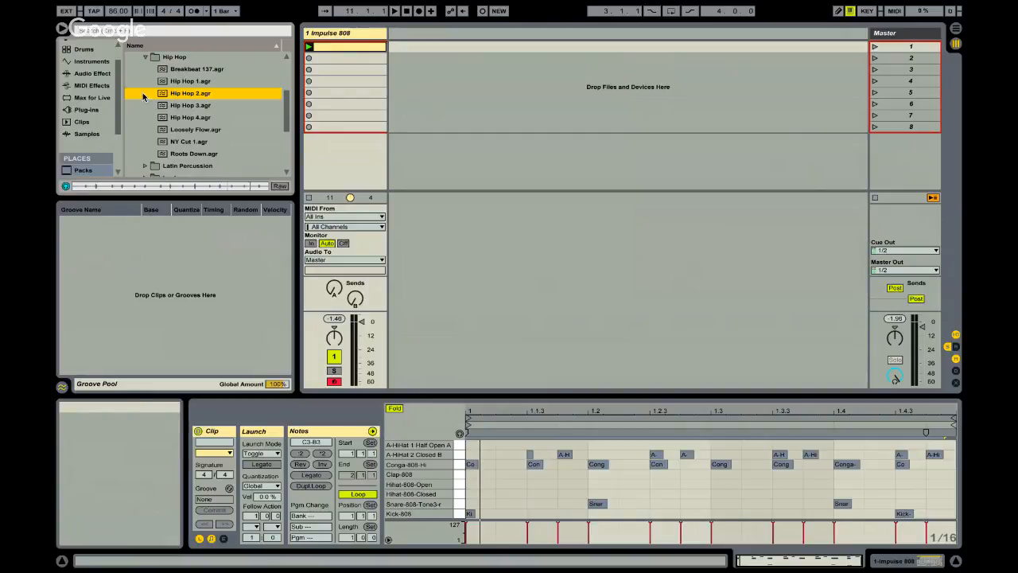
{"action": "left_click", "coordinate": [194, 81]}
{"action": "left_click", "coordinate": [190, 121]}
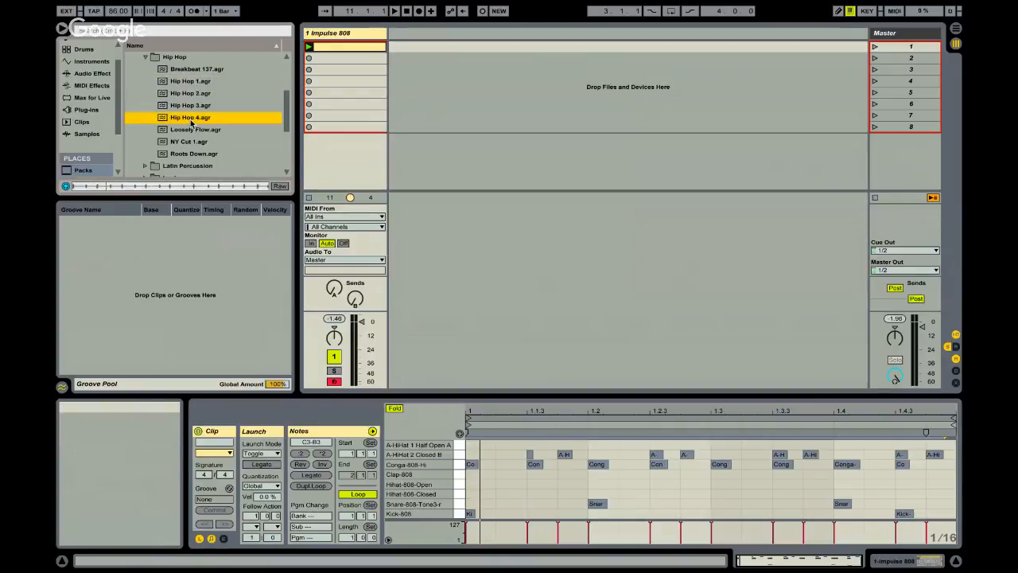
{"action": "left_click", "coordinate": [191, 130]}
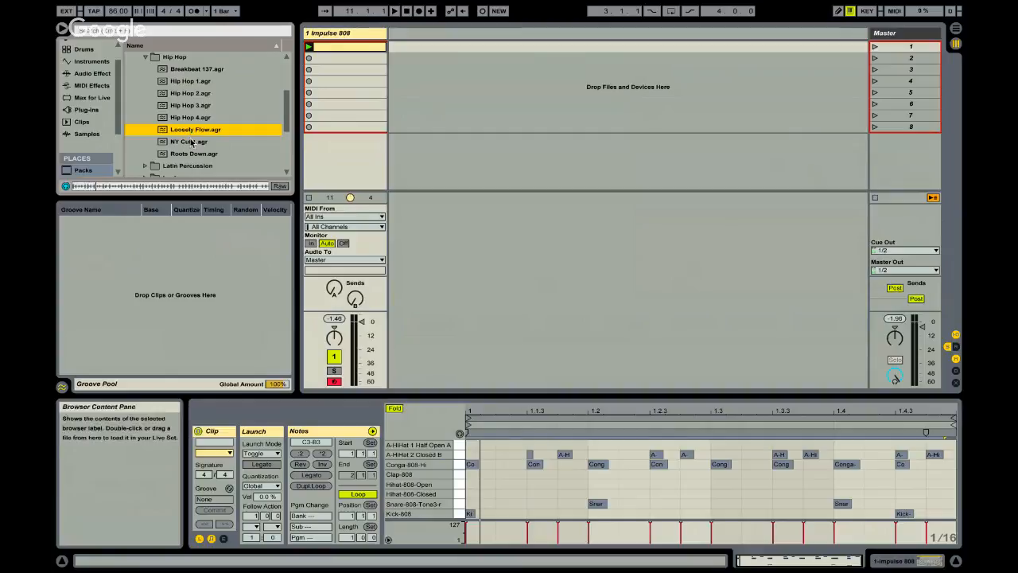
{"action": "left_click", "coordinate": [191, 142]}
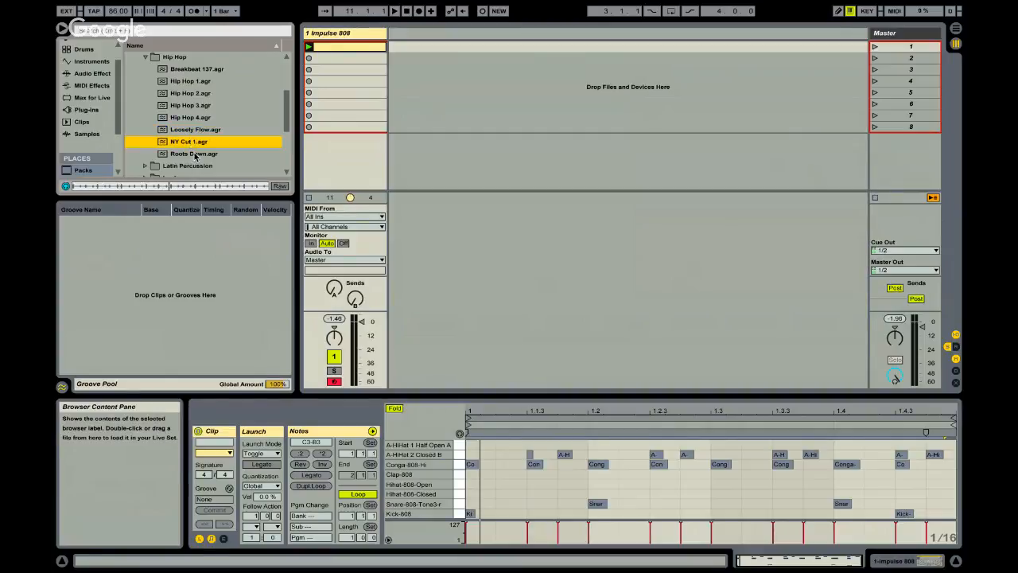
{"action": "left_click", "coordinate": [195, 154]}
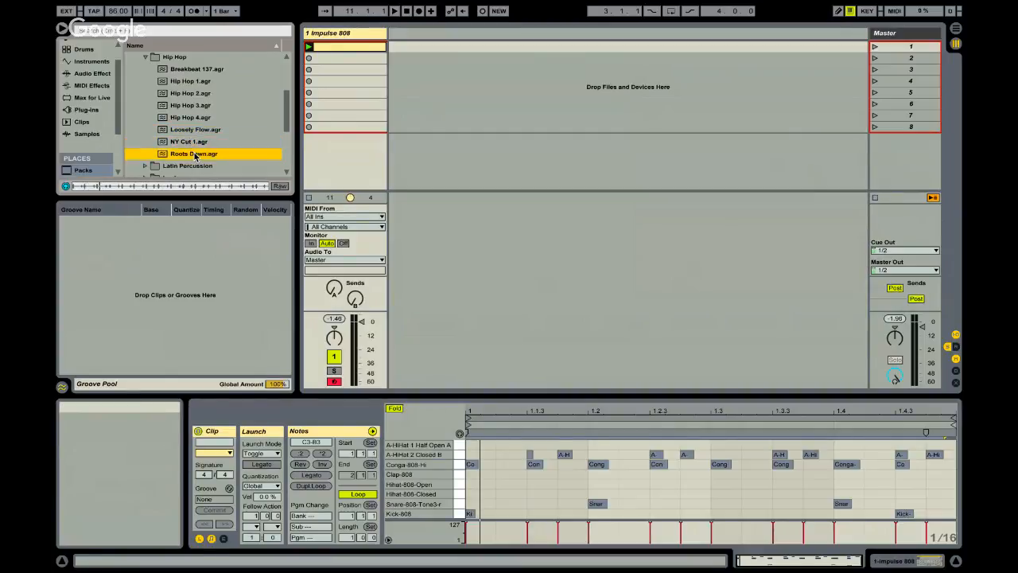
{"action": "left_click", "coordinate": [195, 82]}
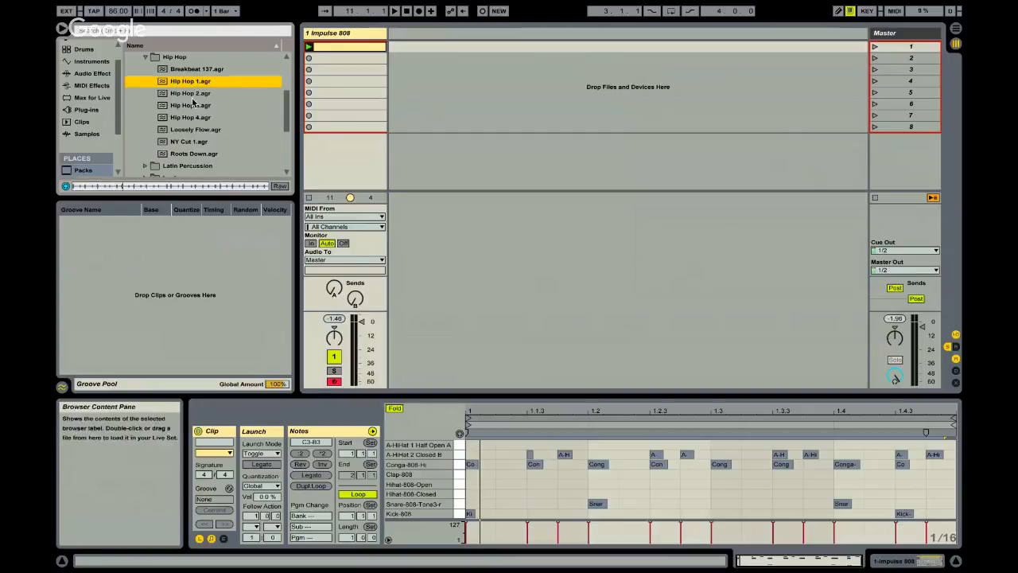
{"action": "left_click", "coordinate": [194, 97]}
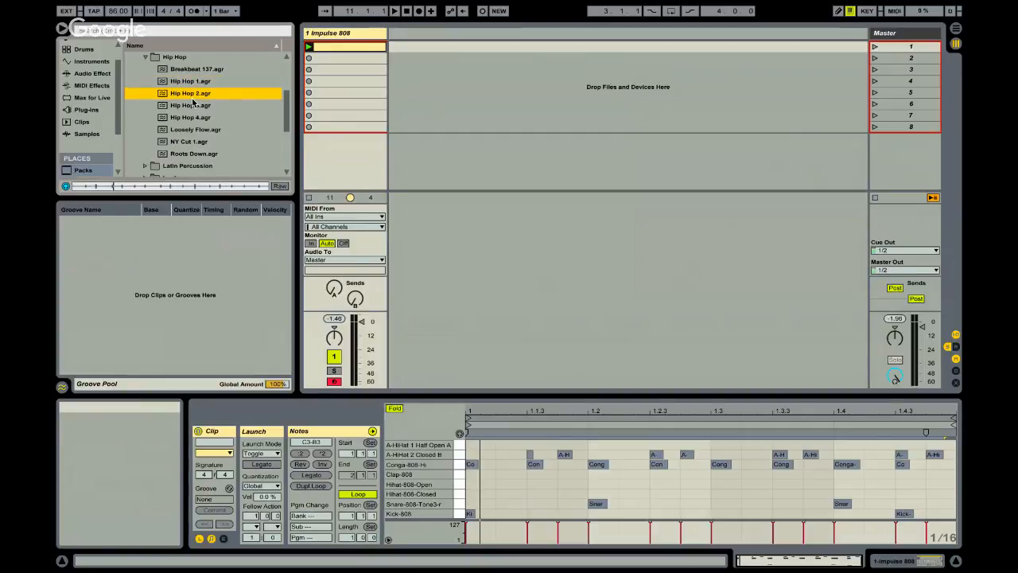
{"action": "left_click", "coordinate": [185, 155]}
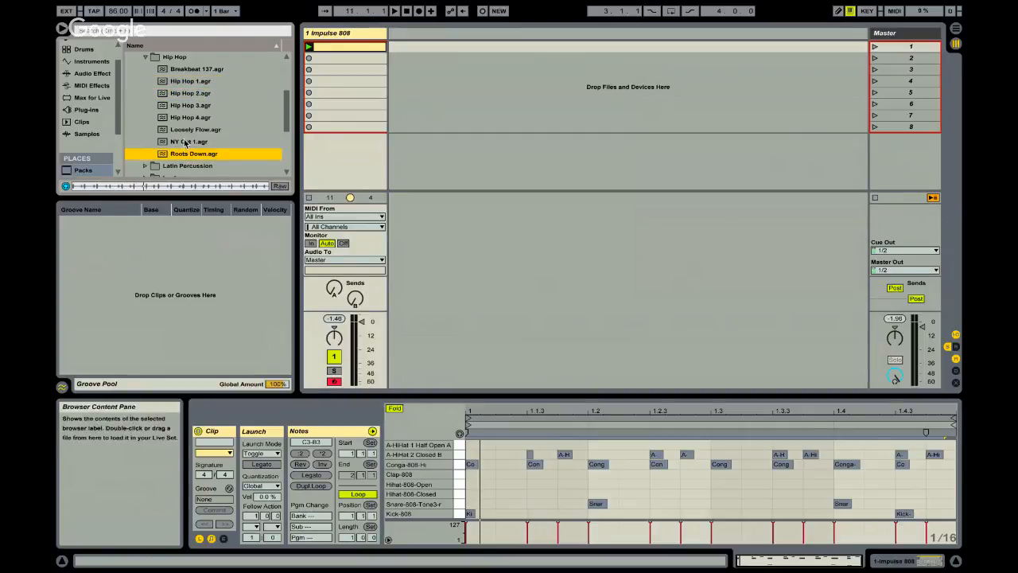
- Add the grooves NY Cut 1, Hip Hop 1 and Breakbeat 137 to the Groove Pool
{"action": "left_click", "coordinate": [186, 144]}
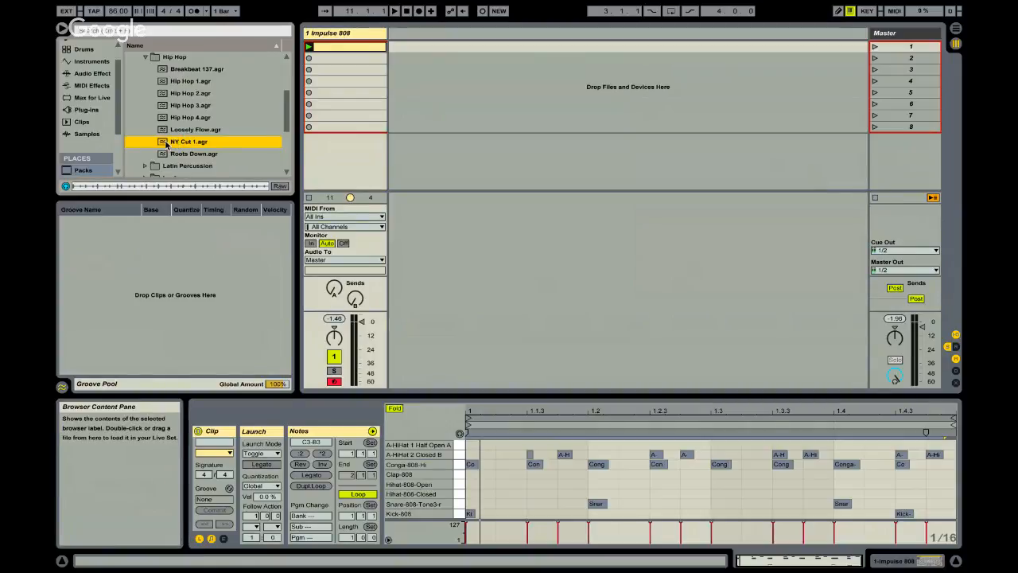
{"action": "left_click_drag", "start_coordinate": [165, 143], "coordinate": [156, 293]}
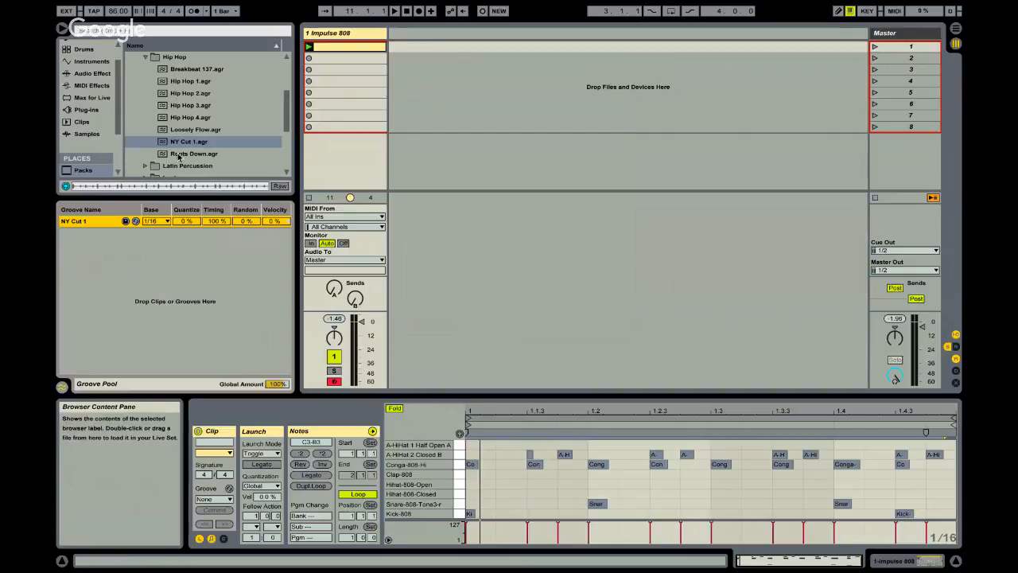
{"action": "scroll", "coordinate": [177, 87], "scroll_direction": "up", "scroll_amount": 1}
{"action": "left_click_drag", "start_coordinate": [175, 83], "coordinate": [137, 304]}
{"action": "left_click", "coordinate": [172, 70]}
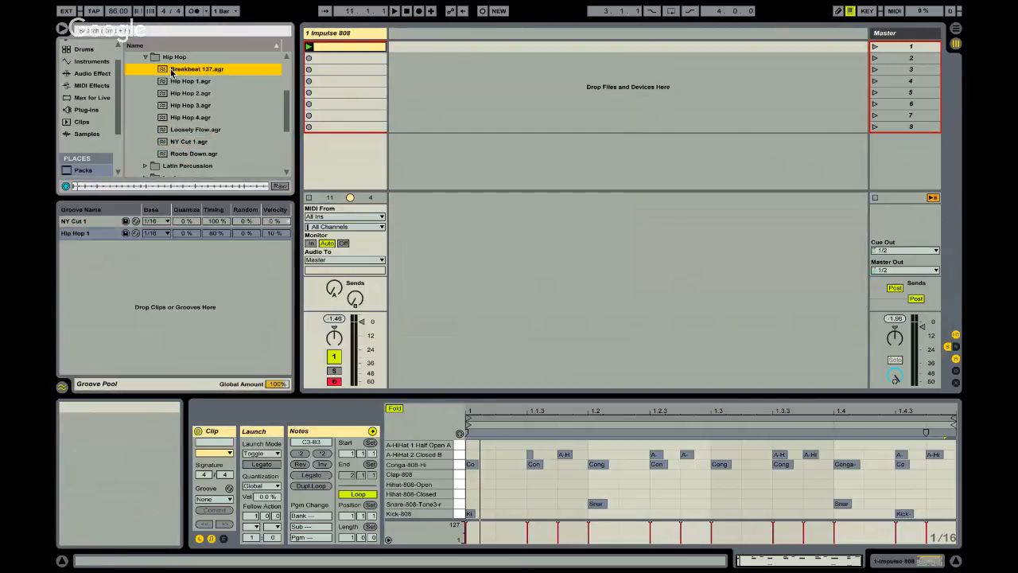
{"action": "left_click_drag", "start_coordinate": [172, 71], "coordinate": [163, 304]}
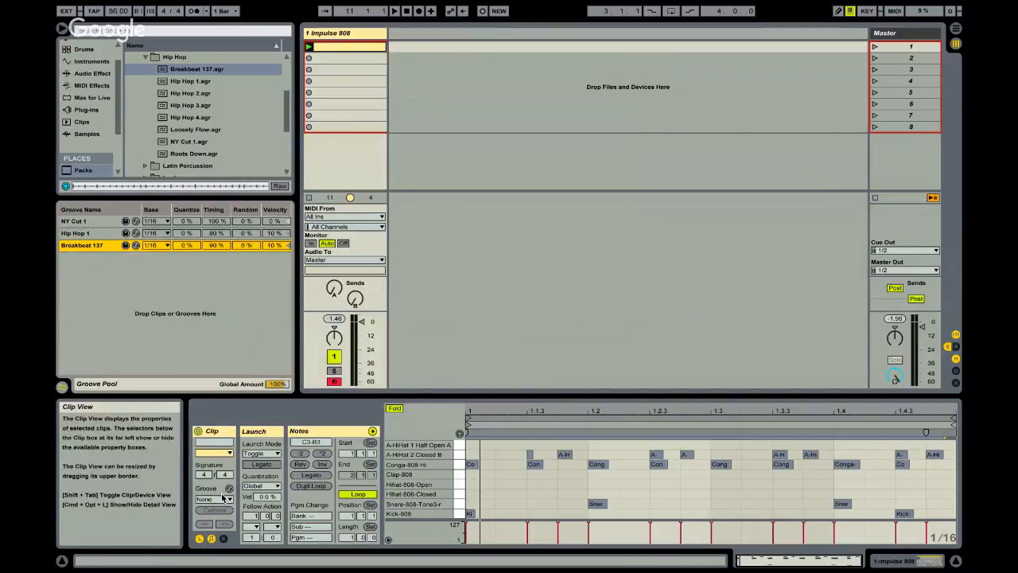
- Enlarge the clip's note editor and start playing the pattern with the clip groove left at None
{"action": "left_click", "coordinate": [213, 498]}
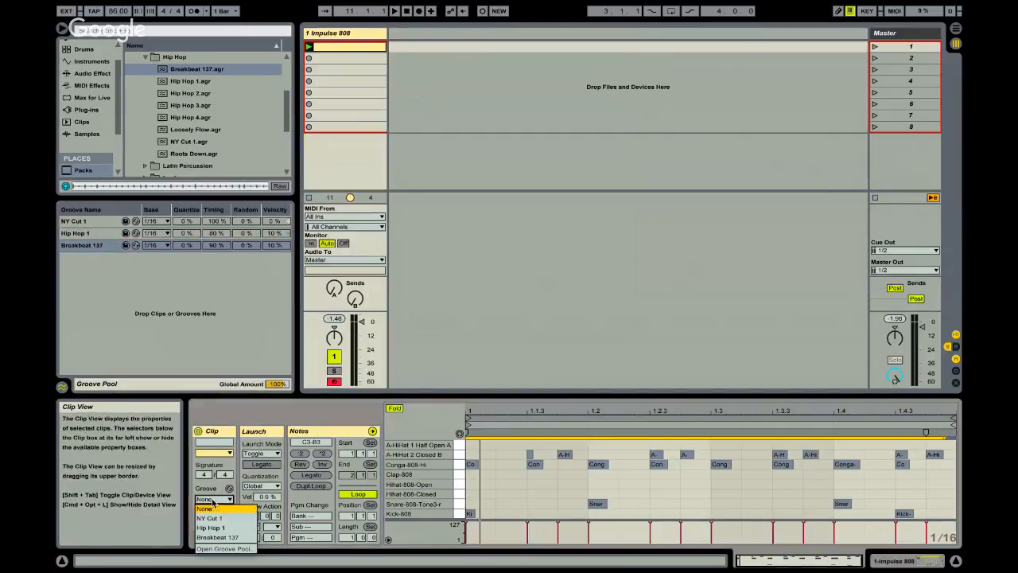
{"action": "left_click", "coordinate": [213, 495]}
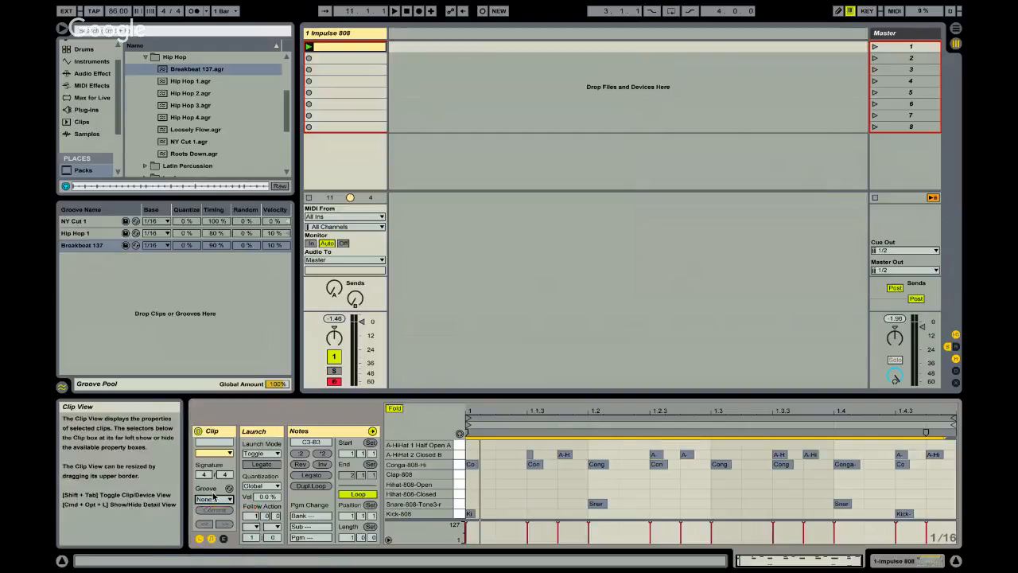
{"action": "left_click_drag", "start_coordinate": [499, 405], "coordinate": [507, 287]}
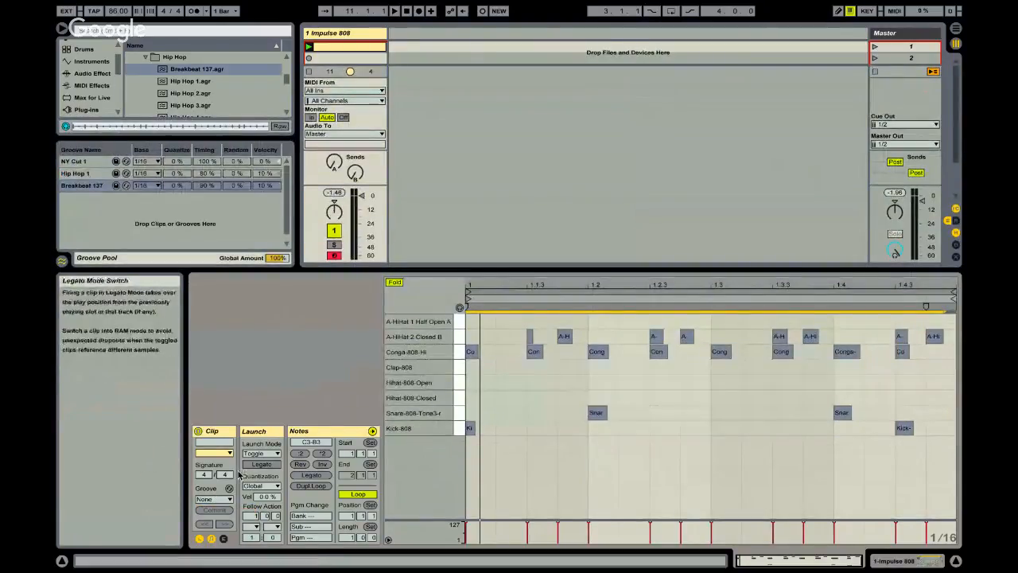
{"action": "left_click", "coordinate": [222, 500]}
{"action": "left_click", "coordinate": [509, 428]}
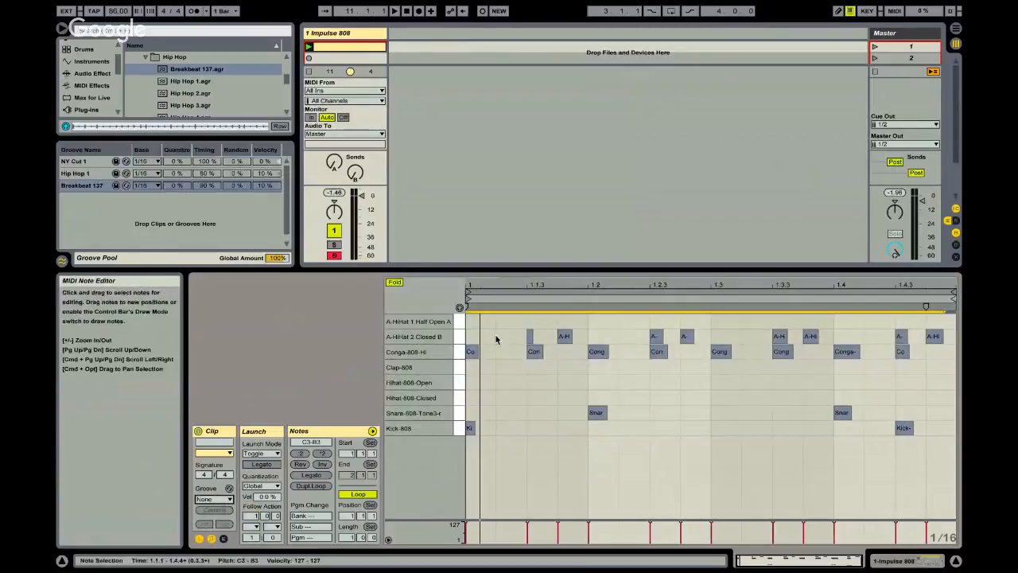
{"action": "key", "text": "super+a"}
{"action": "key", "text": "space"}
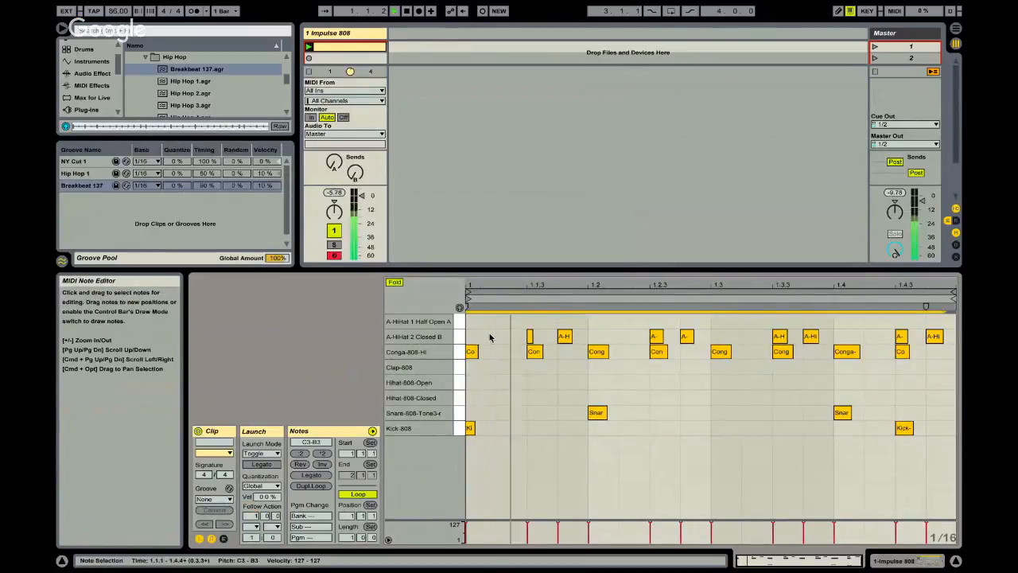
- Try the NY Cut 1 and Hip Hop 1 grooves on the playing clip, and set its groove to Breakbeat 137
{"action": "left_click", "coordinate": [222, 499]}
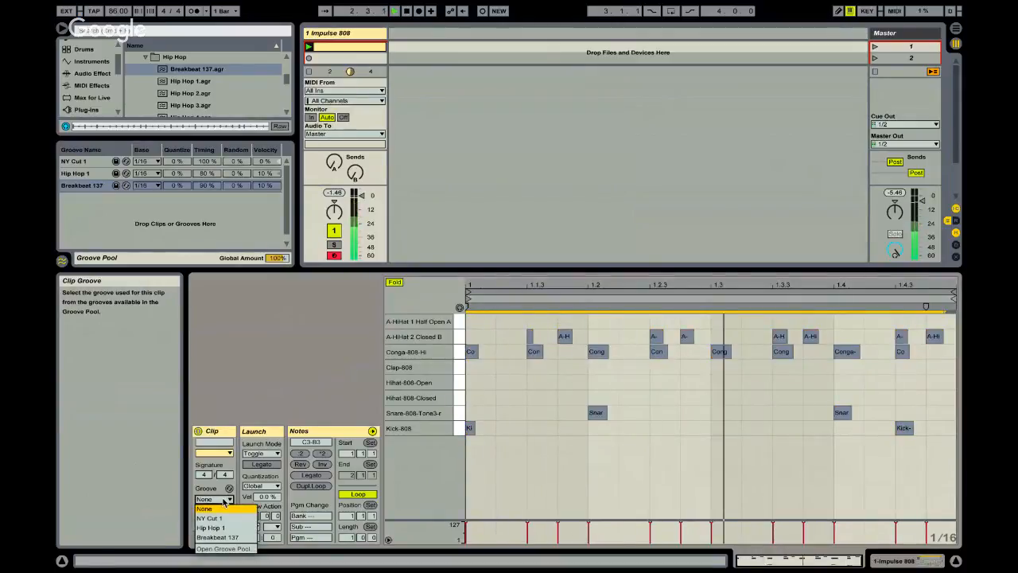
{"action": "left_click", "coordinate": [223, 518]}
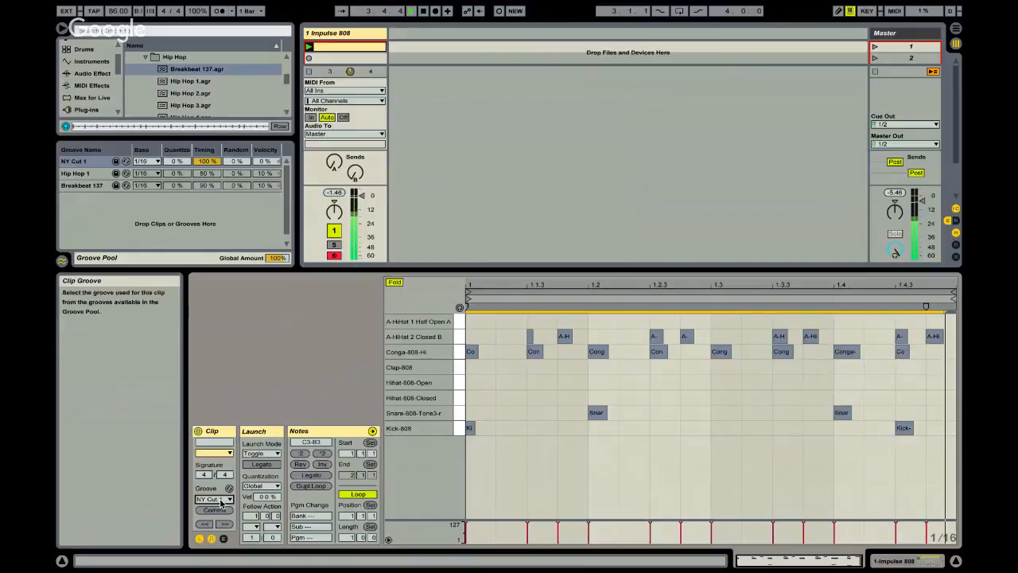
{"action": "left_click", "coordinate": [222, 500]}
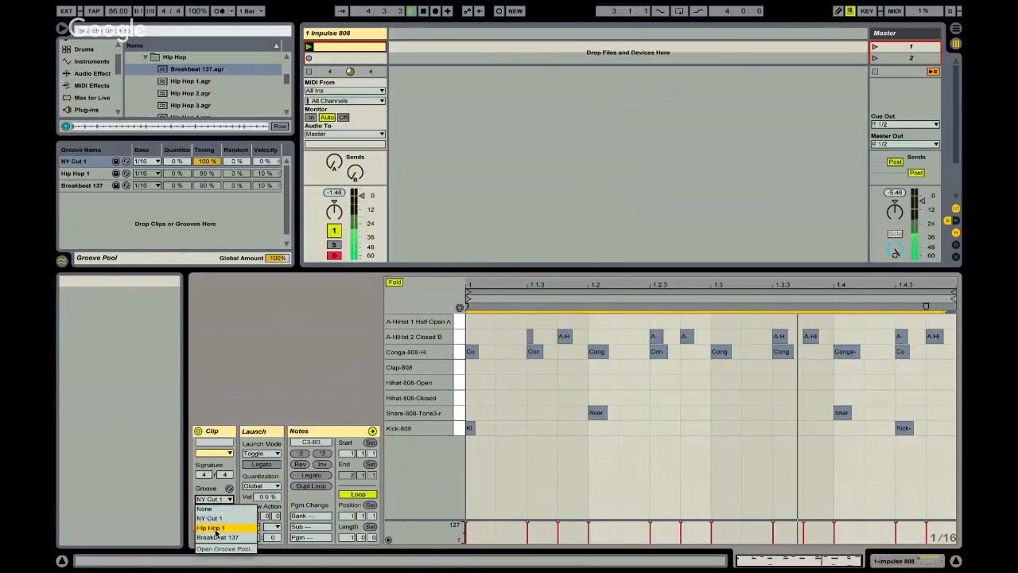
{"action": "left_click", "coordinate": [215, 530]}
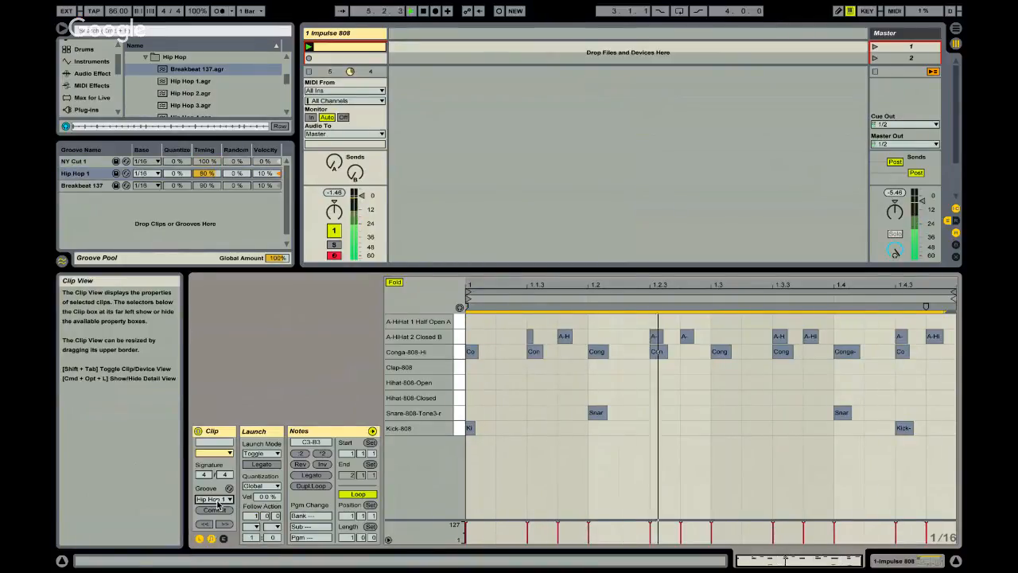
{"action": "left_click", "coordinate": [215, 499]}
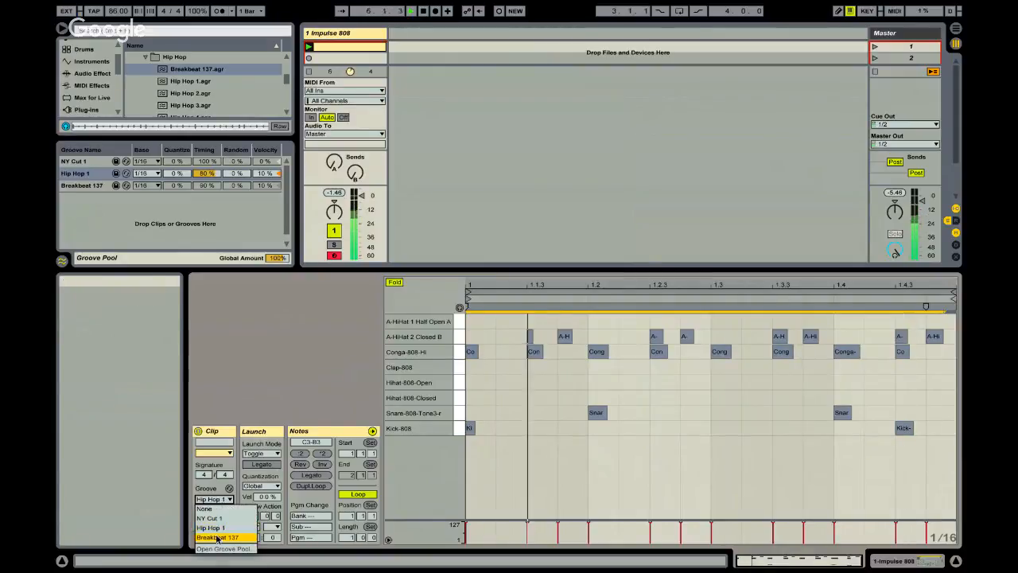
{"action": "left_click", "coordinate": [216, 537]}
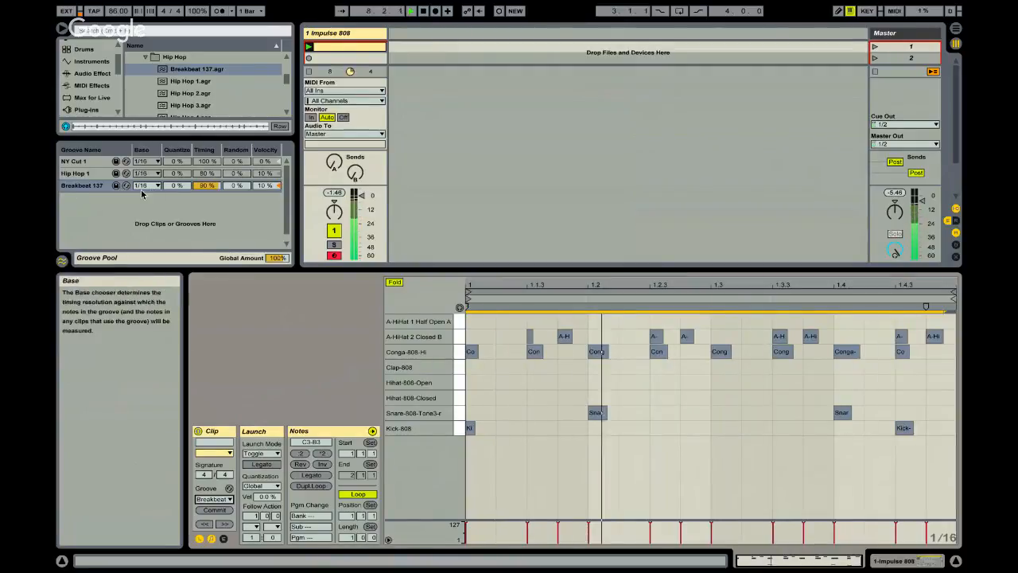
- Set the Breakbeat 137 groove's base to 1/8 and its quantize to 62%, with quantize at 38% for Hip Hop 1 and 79% for NY Cut 1
{"action": "left_click", "coordinate": [149, 187]}
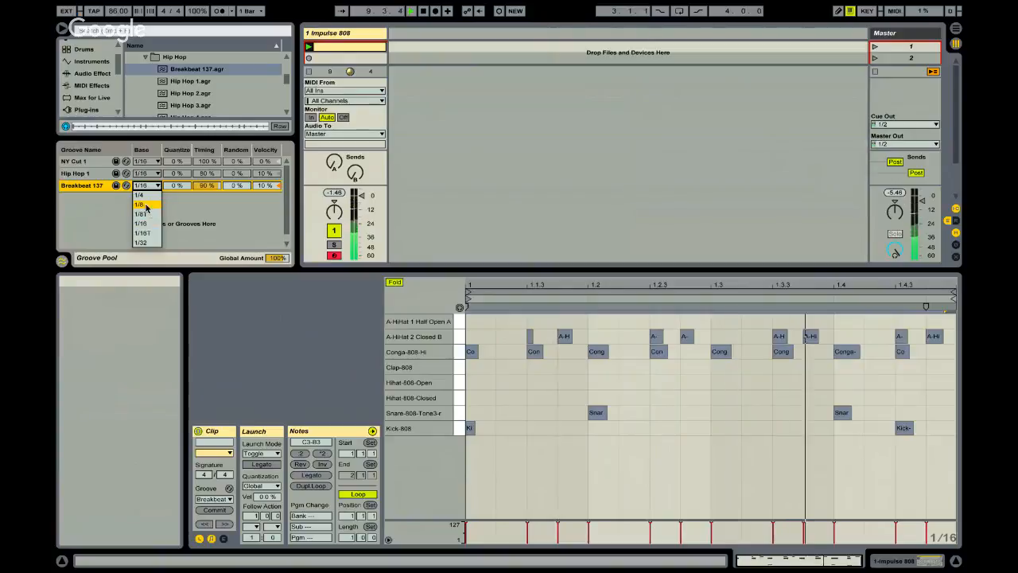
{"action": "left_click", "coordinate": [146, 208]}
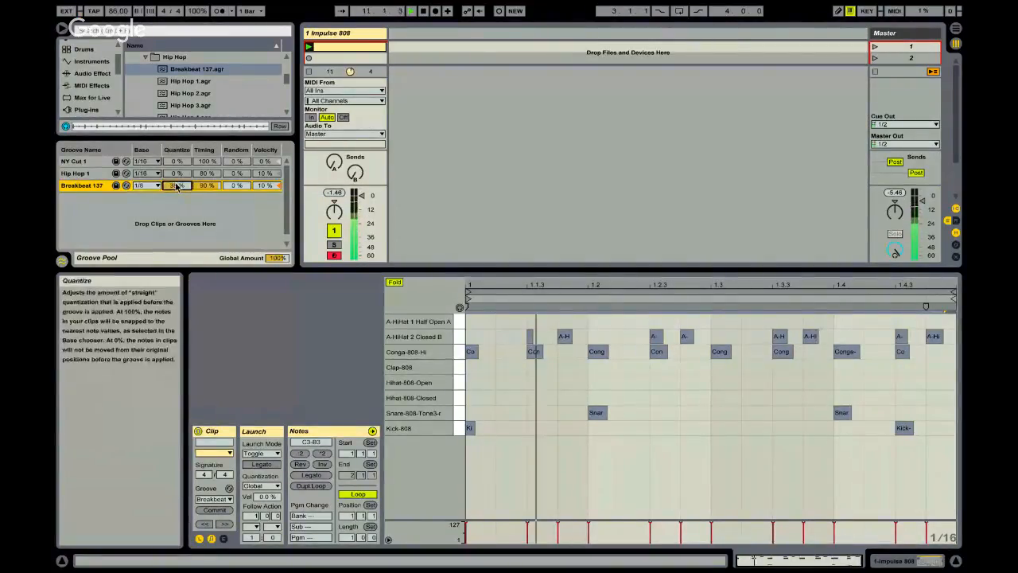
{"action": "left_click_drag", "start_coordinate": [176, 186], "coordinate": [176, 187]}
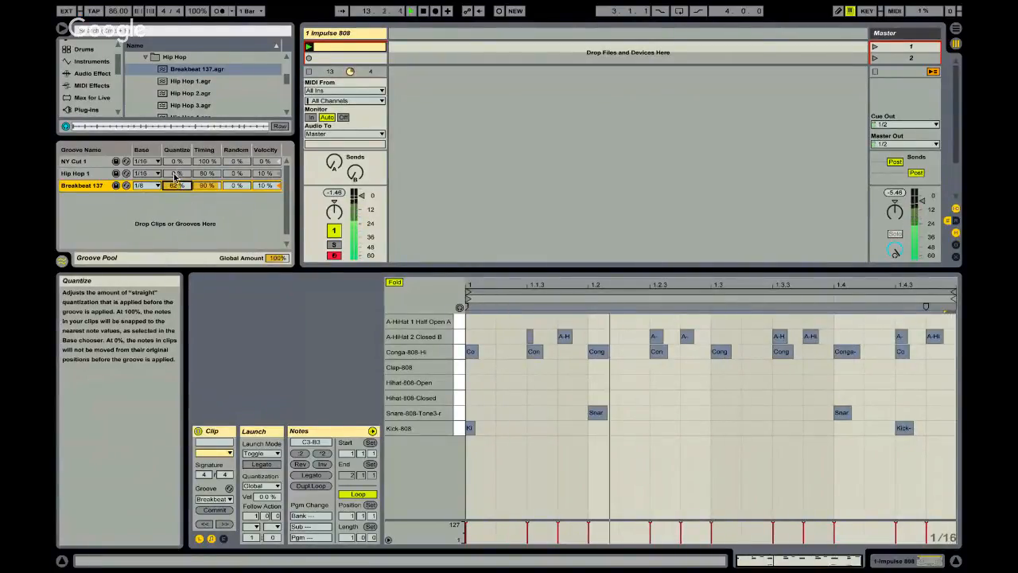
{"action": "left_click_drag", "start_coordinate": [176, 174], "coordinate": [176, 120]}
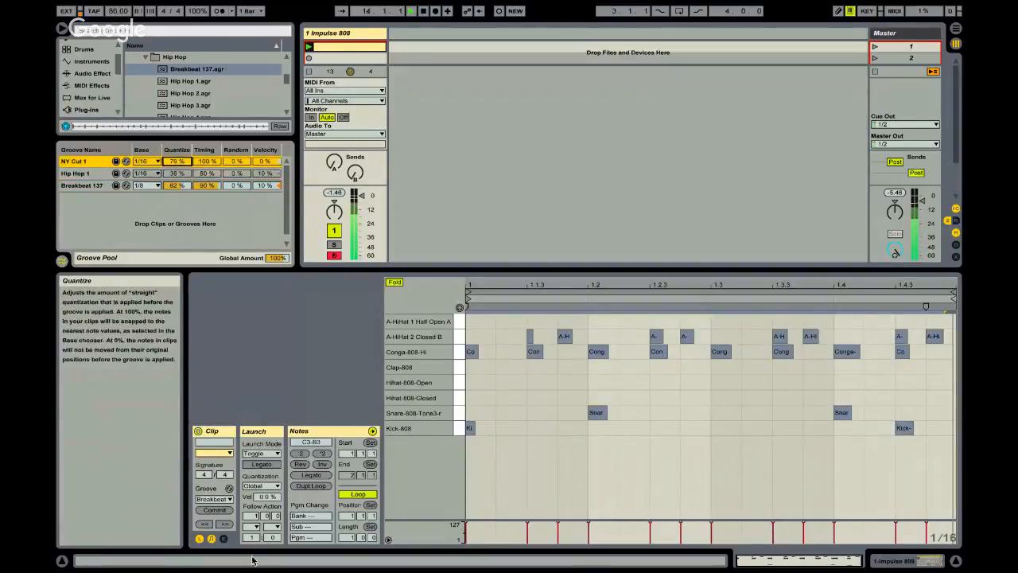
- Switch the playing clip's groove to Hip Hop 1 and set that groove's quantize amount to 98%
{"action": "left_click", "coordinate": [214, 499]}
{"action": "left_click", "coordinate": [224, 531]}
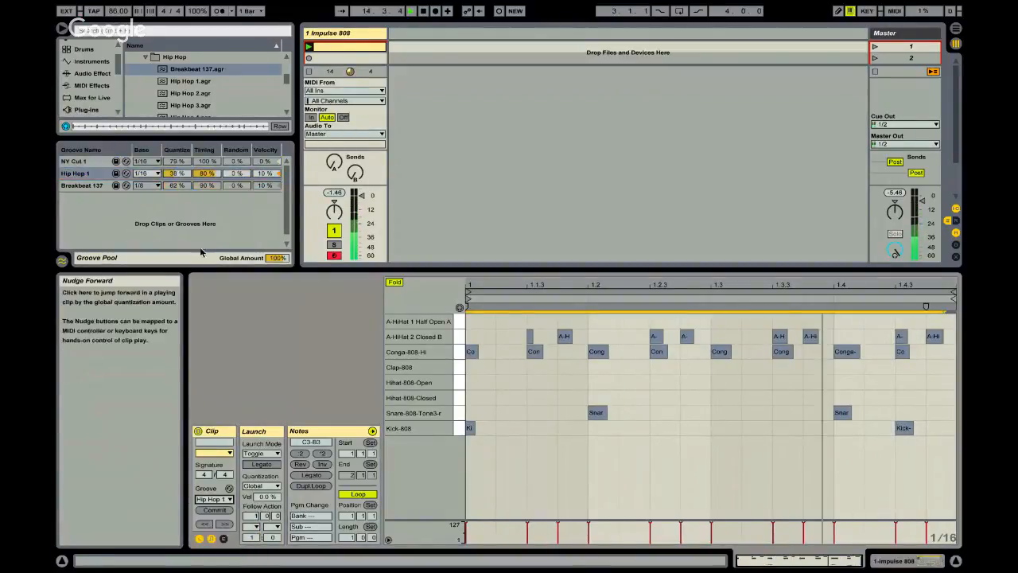
{"action": "left_click", "coordinate": [176, 174]}
{"action": "left_click_drag", "start_coordinate": [176, 173], "coordinate": [176, 128]}
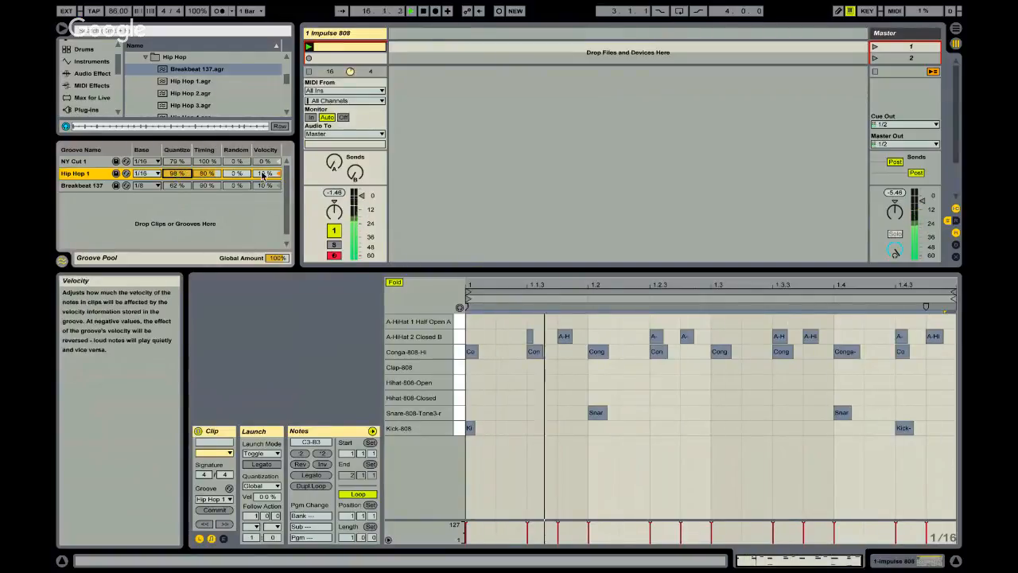
- Switch the clip's groove to NY Cut 1, set that groove to base 1/8 and quantize 0%, and stop playback
{"action": "left_click", "coordinate": [214, 498]}
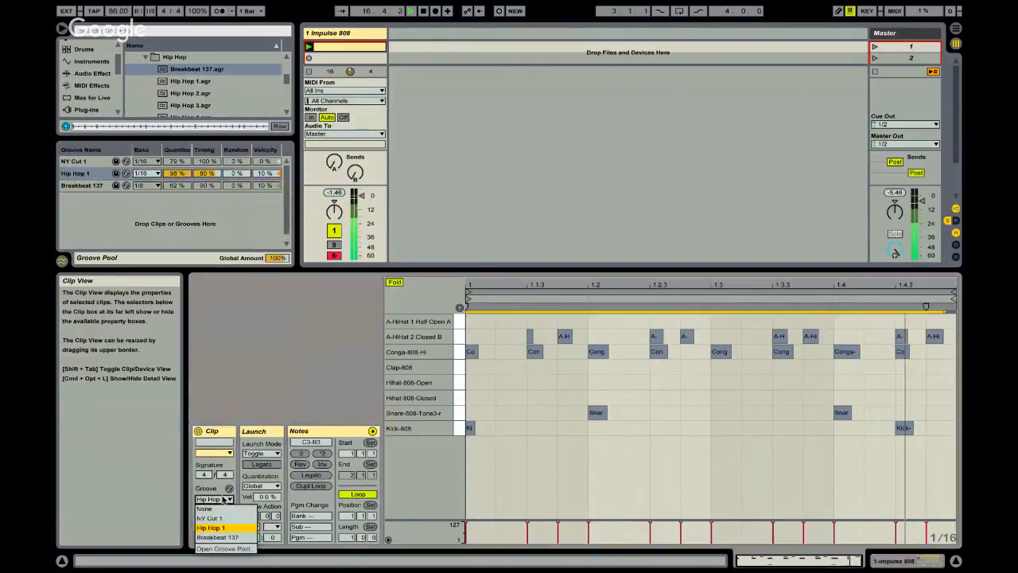
{"action": "left_click", "coordinate": [211, 517]}
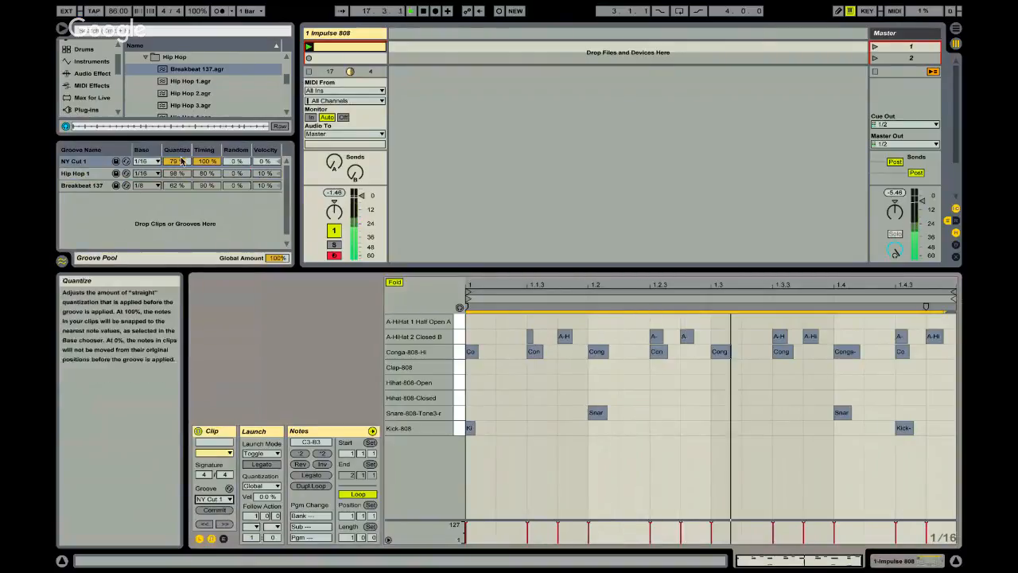
{"action": "left_click_drag", "start_coordinate": [182, 162], "coordinate": [182, 152]}
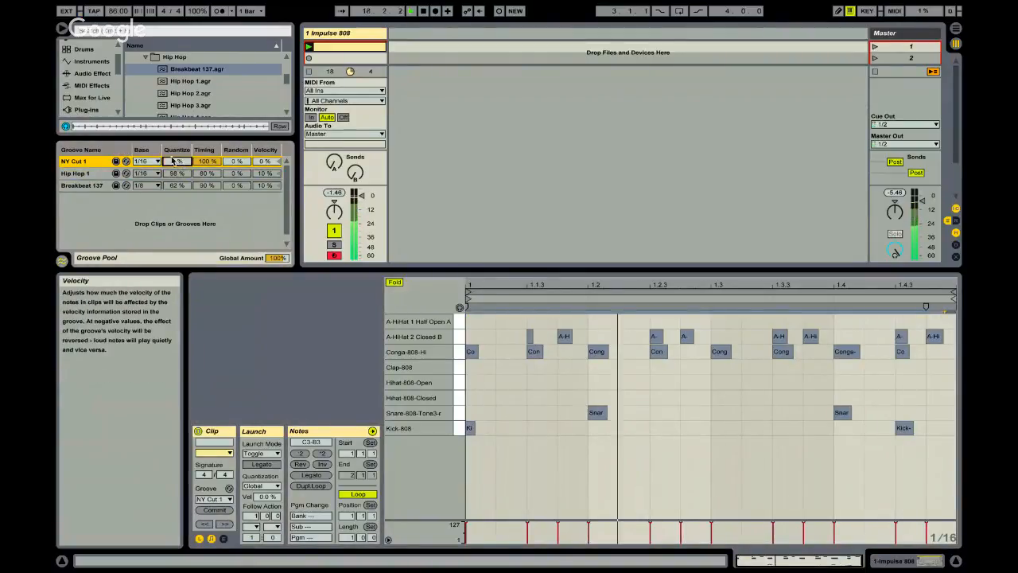
{"action": "left_click", "coordinate": [146, 162]}
{"action": "left_click", "coordinate": [146, 183]}
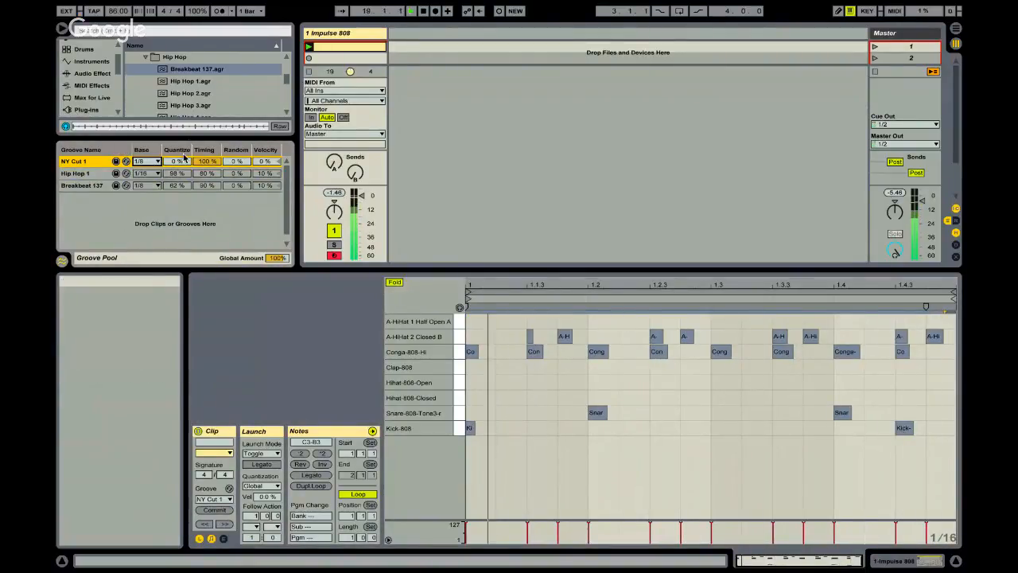
{"action": "left_click_drag", "start_coordinate": [177, 165], "coordinate": [177, 195]}
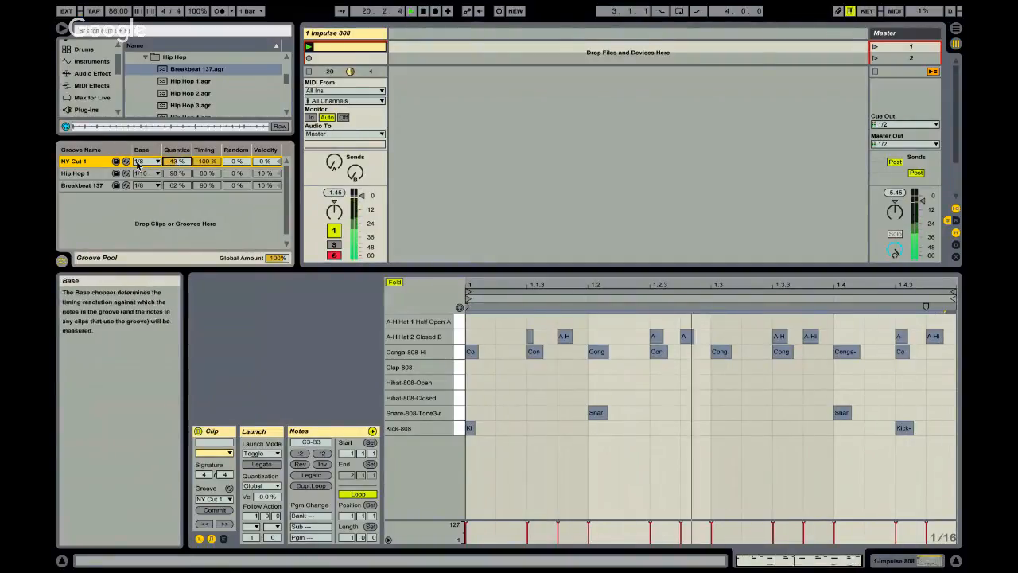
{"action": "key", "text": "space"}
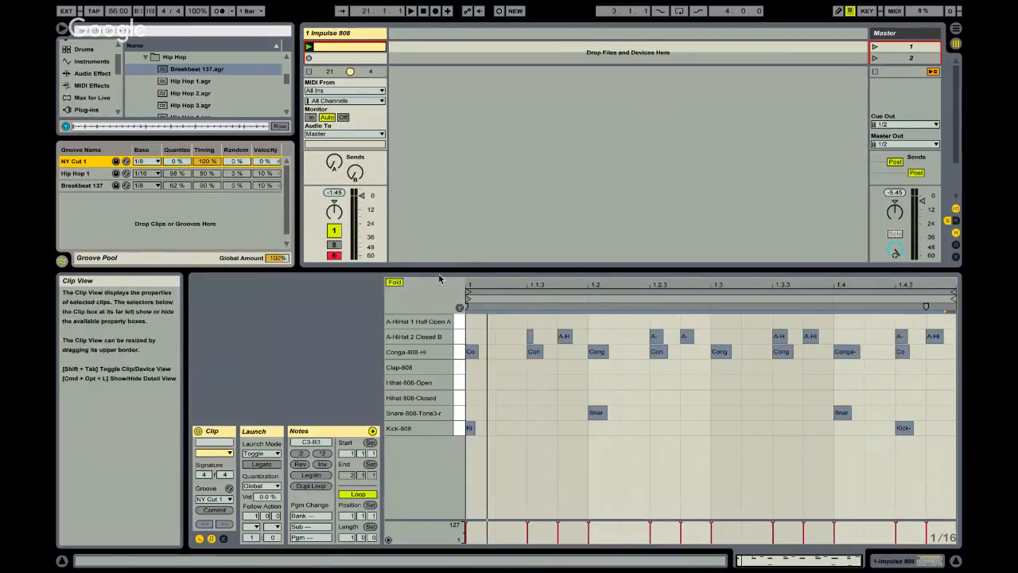
- Extract the groove from the Impulse 808 clip into the Groove Pool and enlarge the clip's note editor again
{"action": "left_click_drag", "start_coordinate": [487, 270], "coordinate": [486, 407]}
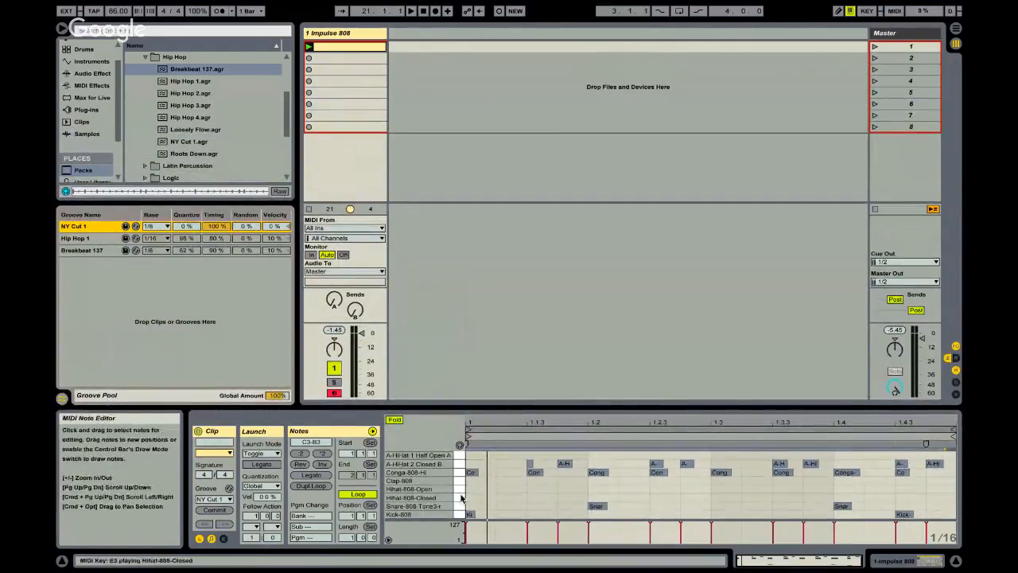
{"action": "left_click", "coordinate": [345, 46]}
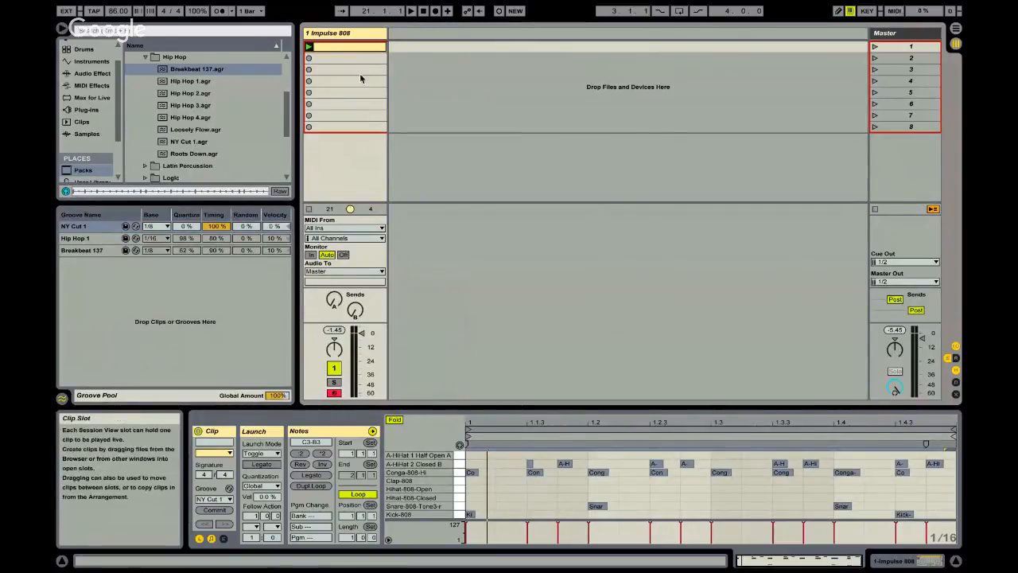
{"action": "right_click", "coordinate": [342, 51]}
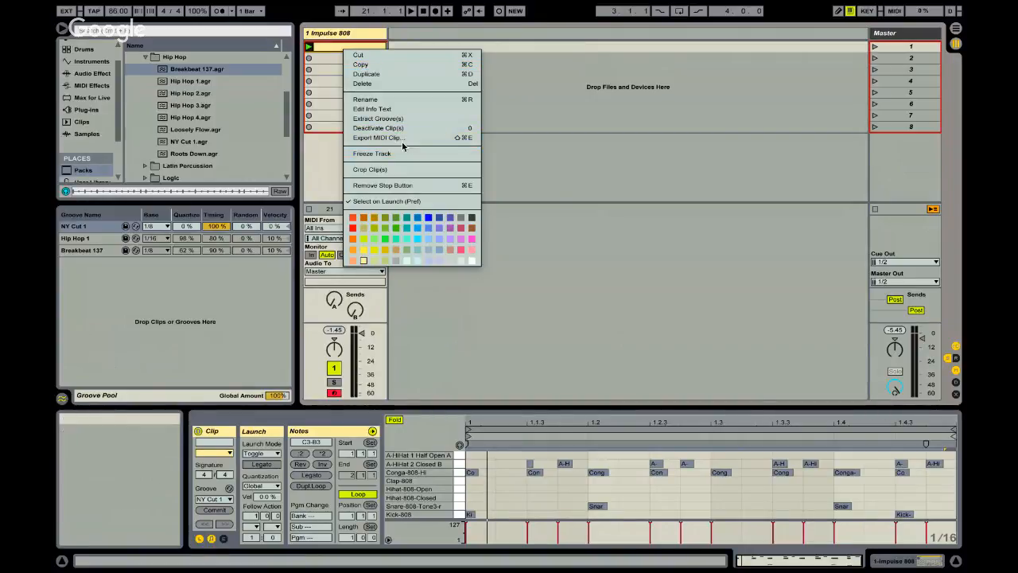
{"action": "left_click", "coordinate": [395, 119]}
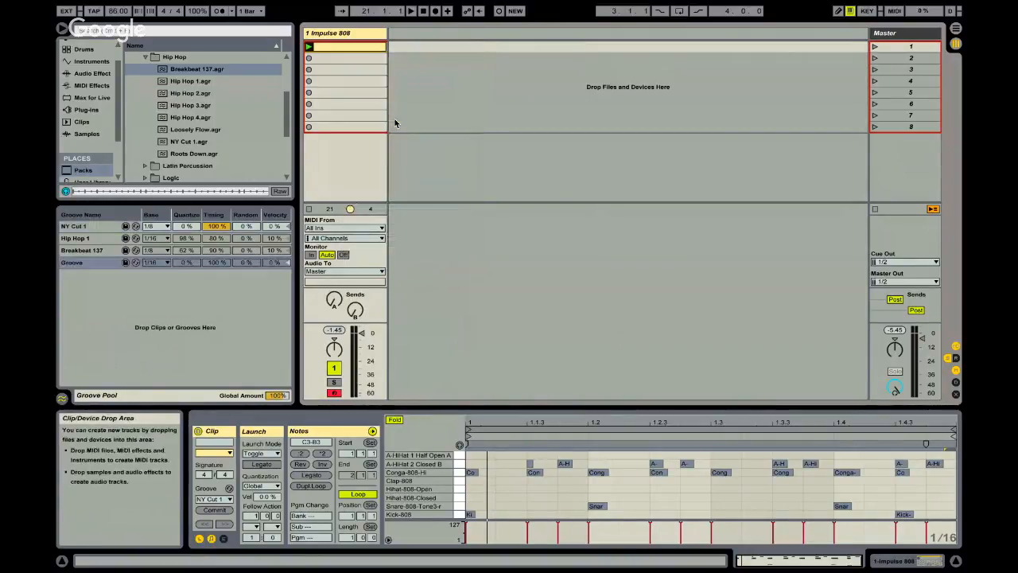
{"action": "left_click", "coordinate": [102, 263]}
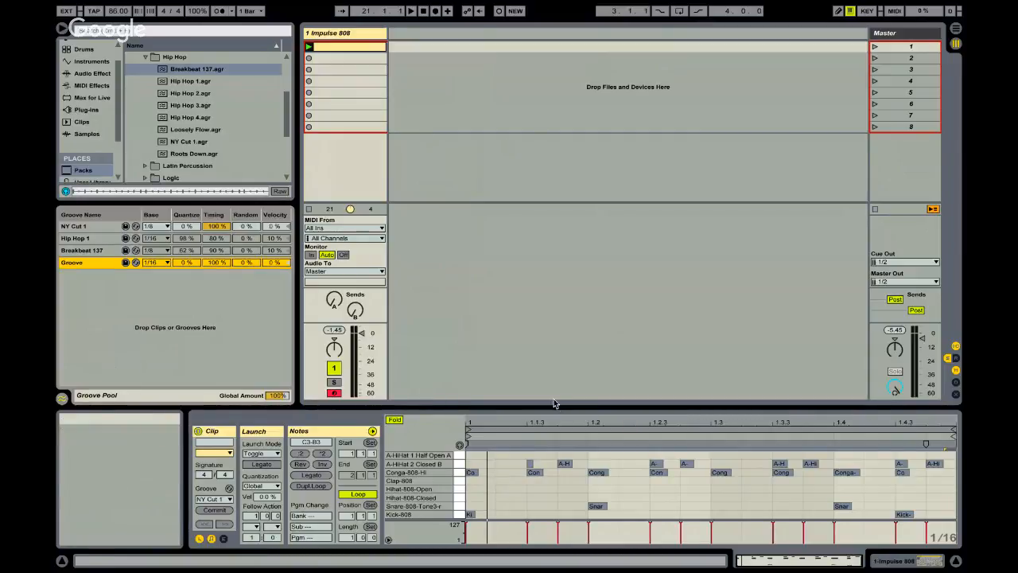
{"action": "left_click_drag", "start_coordinate": [554, 404], "coordinate": [559, 286]}
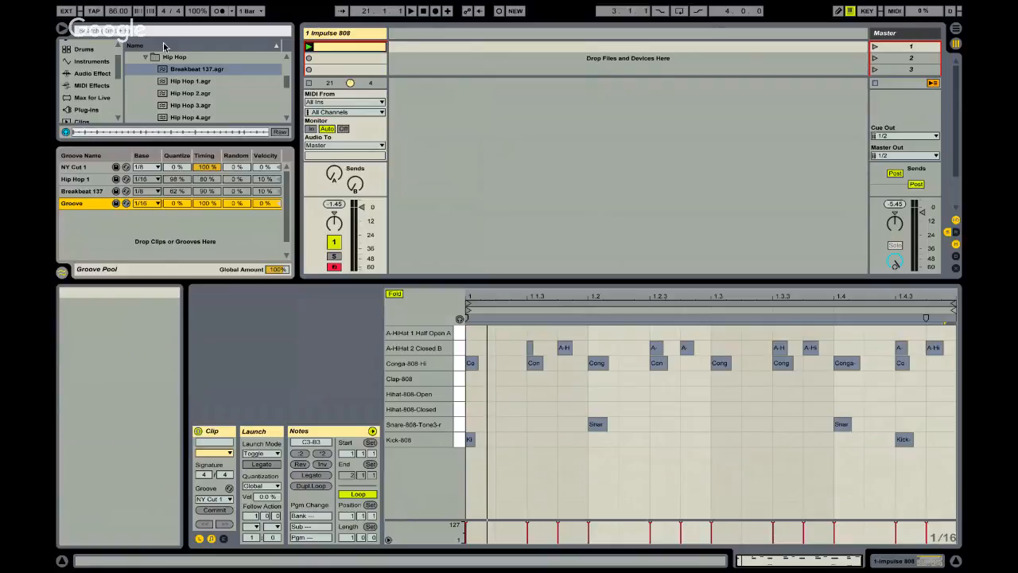
- Leave full-screen mode, switch to Chrome with the Understanding Ableton's Impulse article, and widen the browser window
{"action": "mouse_move", "coordinate": [111, 2]}
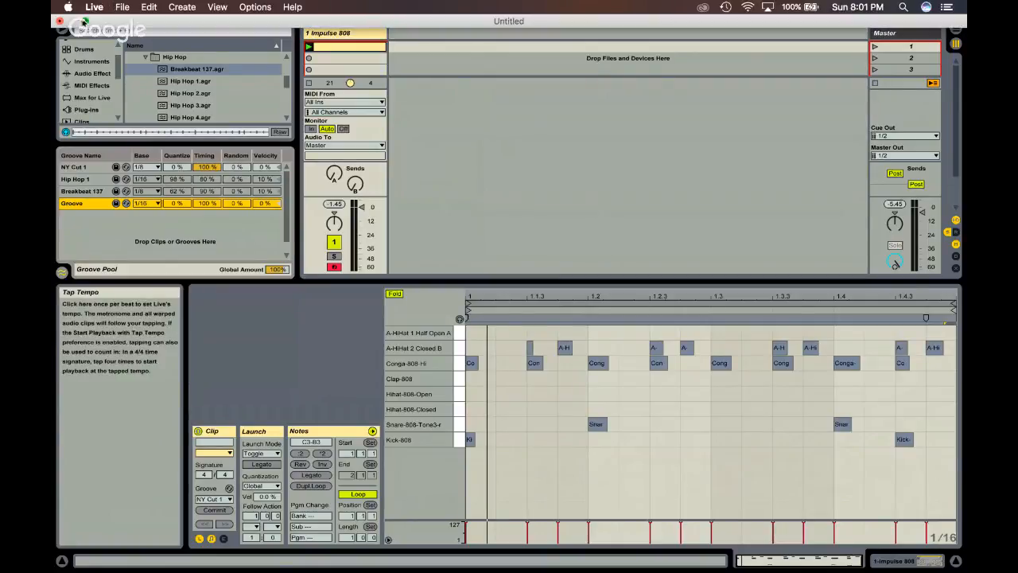
{"action": "left_click", "coordinate": [85, 23]}
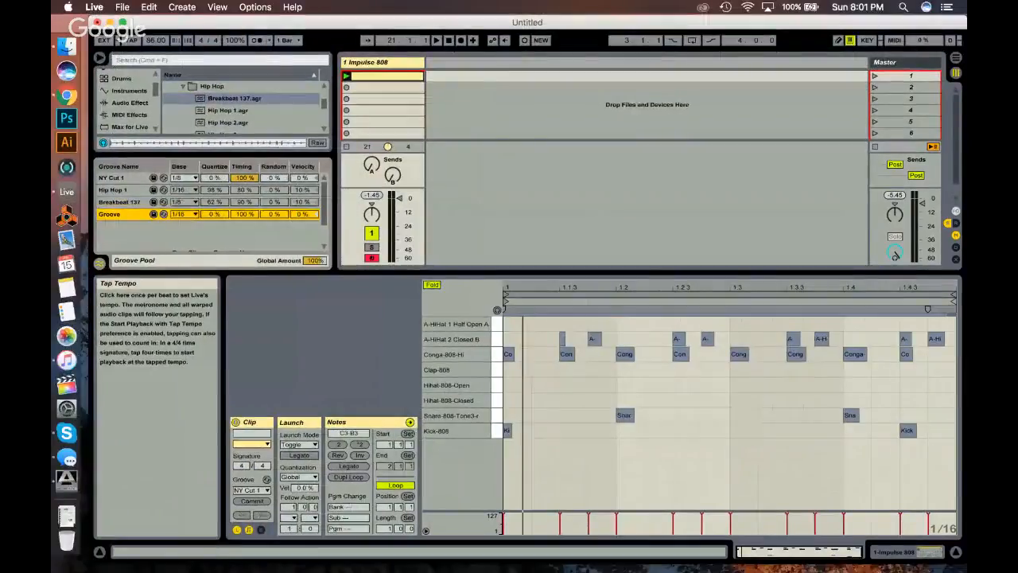
{"action": "left_click_drag", "start_coordinate": [52, 56], "coordinate": [660, 26]}
{"action": "scroll", "coordinate": [674, 134], "scroll_direction": "down", "scroll_amount": 5}
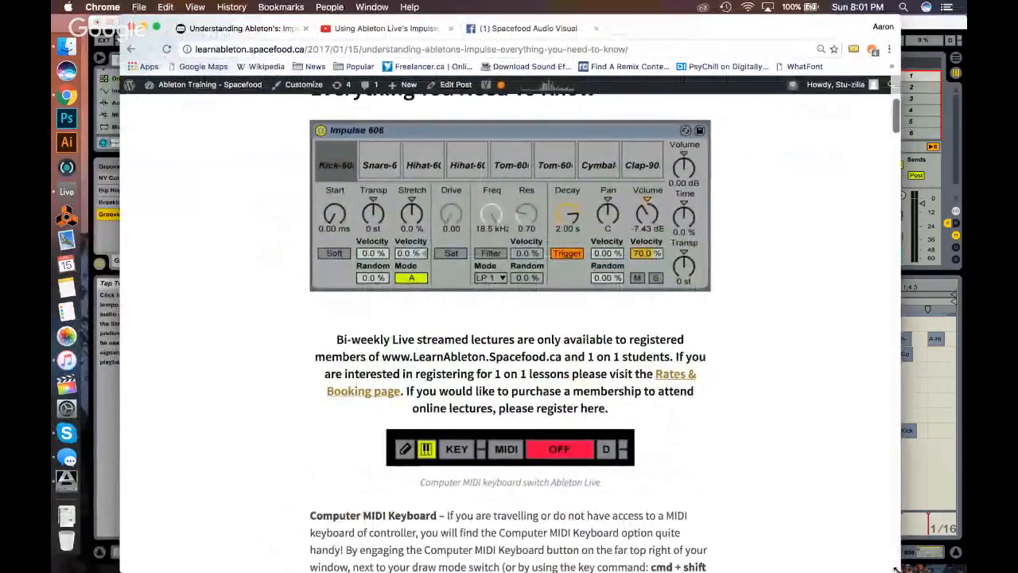
{"action": "left_click_drag", "start_coordinate": [900, 564], "coordinate": [962, 538]}
- Skim the Impulse article's sections on the computer MIDI keyboard, quantizing, velocity, preset files, sample slots, hot swapping, Fold and LINK buttons
{"action": "scroll", "coordinate": [805, 223], "scroll_direction": "down", "scroll_amount": 1}
{"action": "scroll", "coordinate": [804, 223], "scroll_direction": "up", "scroll_amount": 4}
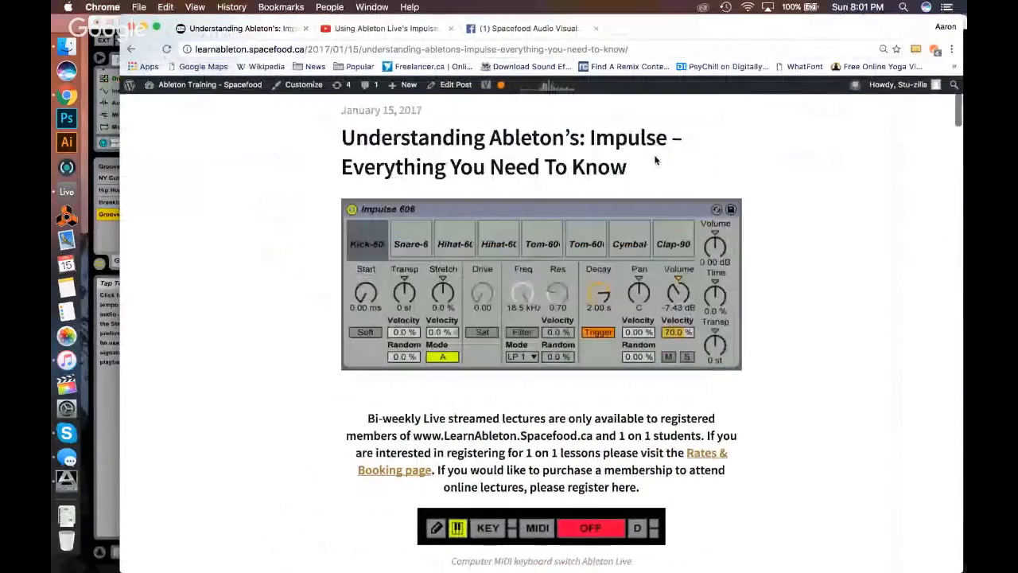
{"action": "scroll", "coordinate": [705, 198], "scroll_direction": "down", "scroll_amount": 2}
{"action": "scroll", "coordinate": [704, 198], "scroll_direction": "down", "scroll_amount": 5}
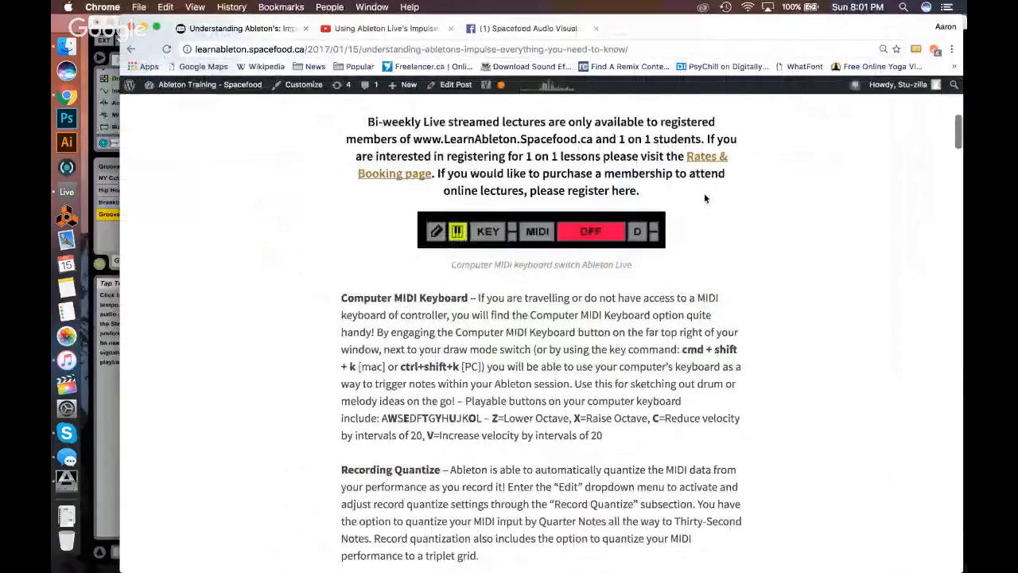
{"action": "scroll", "coordinate": [359, 144], "scroll_direction": "down", "scroll_amount": 3}
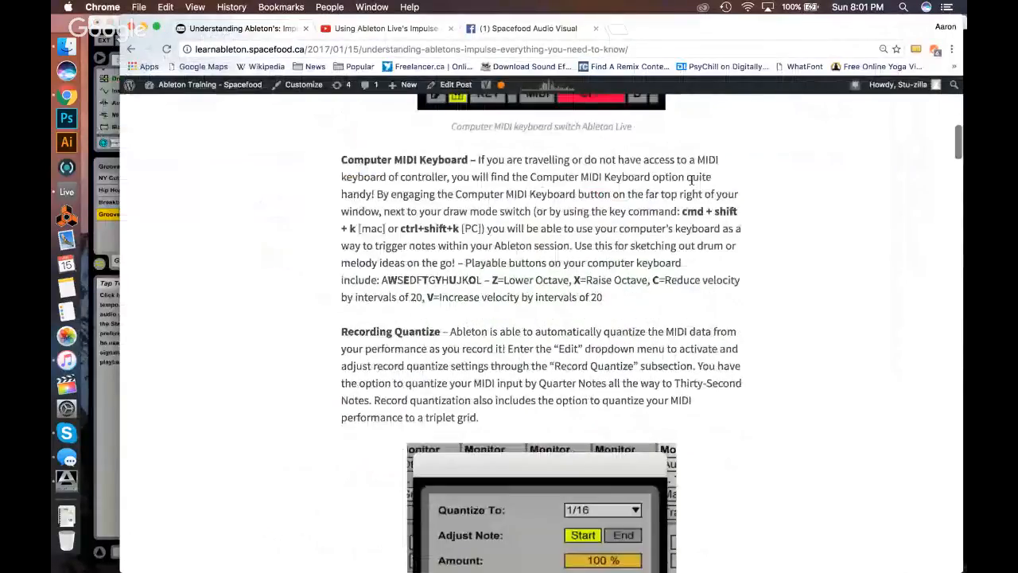
{"action": "scroll", "coordinate": [692, 184], "scroll_direction": "down", "scroll_amount": 2}
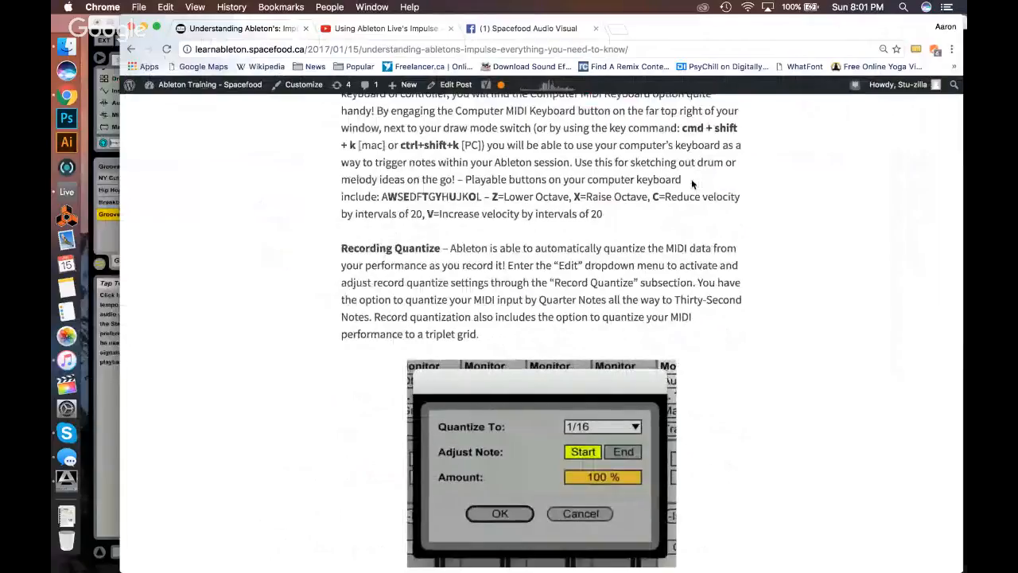
{"action": "scroll", "coordinate": [674, 173], "scroll_direction": "up", "scroll_amount": 2}
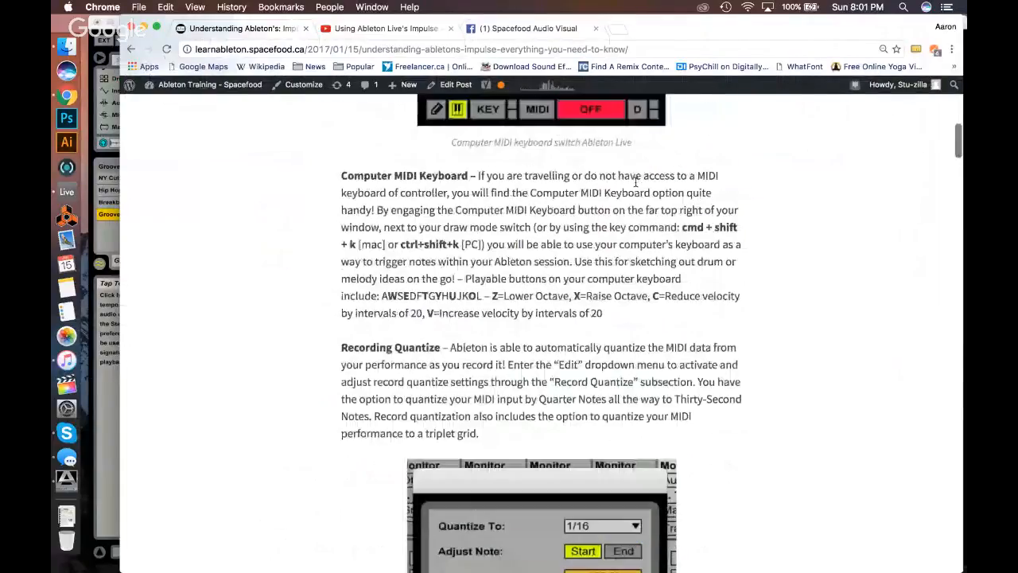
{"action": "scroll", "coordinate": [629, 238], "scroll_direction": "down", "scroll_amount": 5}
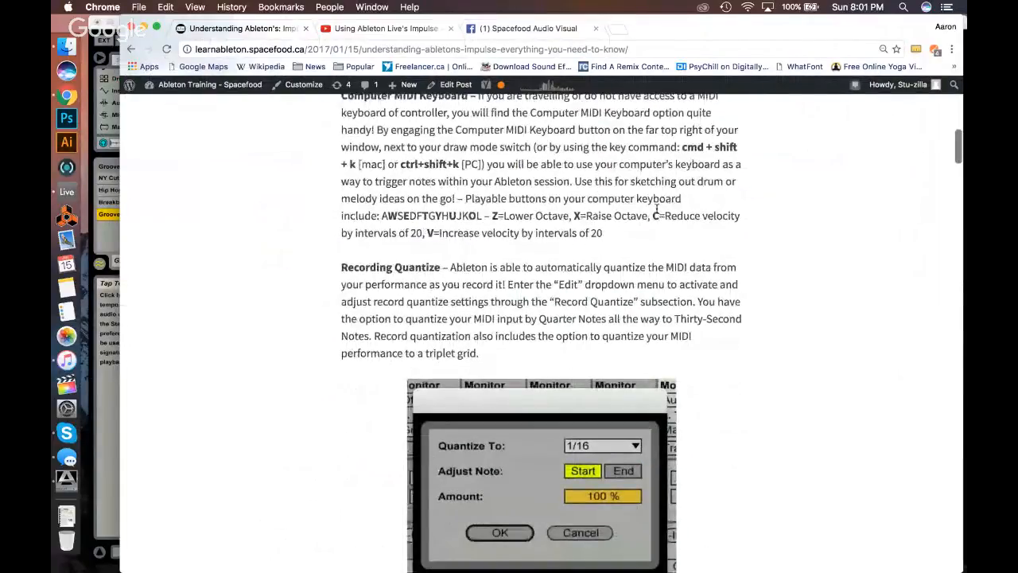
{"action": "scroll", "coordinate": [657, 213], "scroll_direction": "down", "scroll_amount": 1}
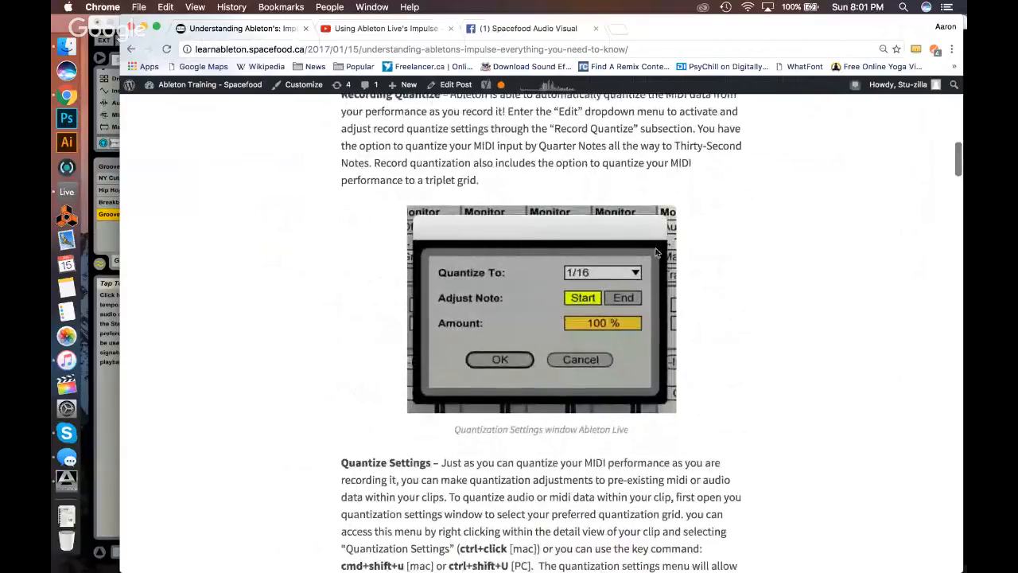
{"action": "scroll", "coordinate": [662, 257], "scroll_direction": "down", "scroll_amount": 3}
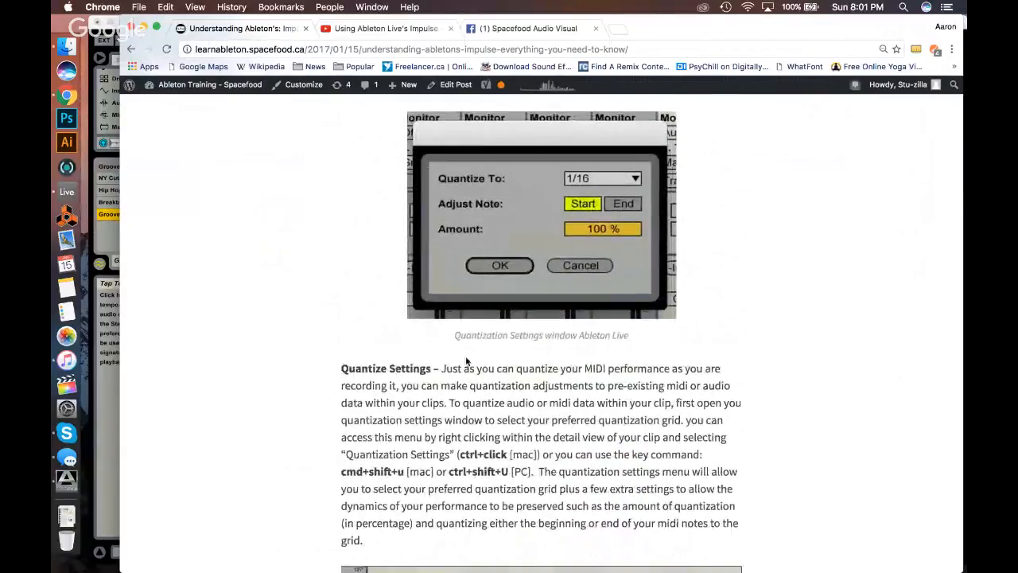
{"action": "scroll", "coordinate": [411, 388], "scroll_direction": "down", "scroll_amount": 3}
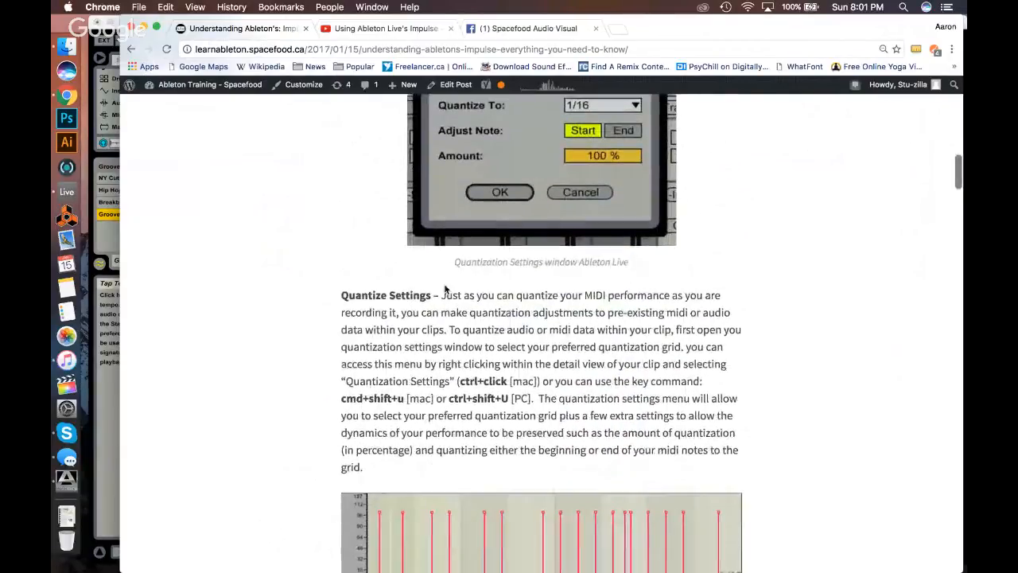
{"action": "scroll", "coordinate": [445, 290], "scroll_direction": "down", "scroll_amount": 2}
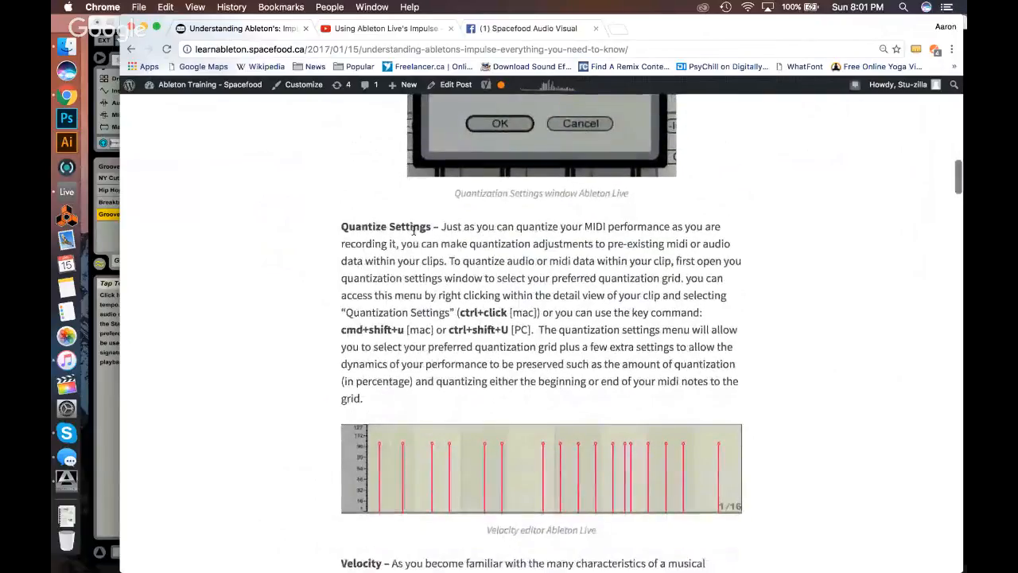
{"action": "scroll", "coordinate": [413, 230], "scroll_direction": "down", "scroll_amount": 1}
{"action": "scroll", "coordinate": [414, 230], "scroll_direction": "down", "scroll_amount": 4}
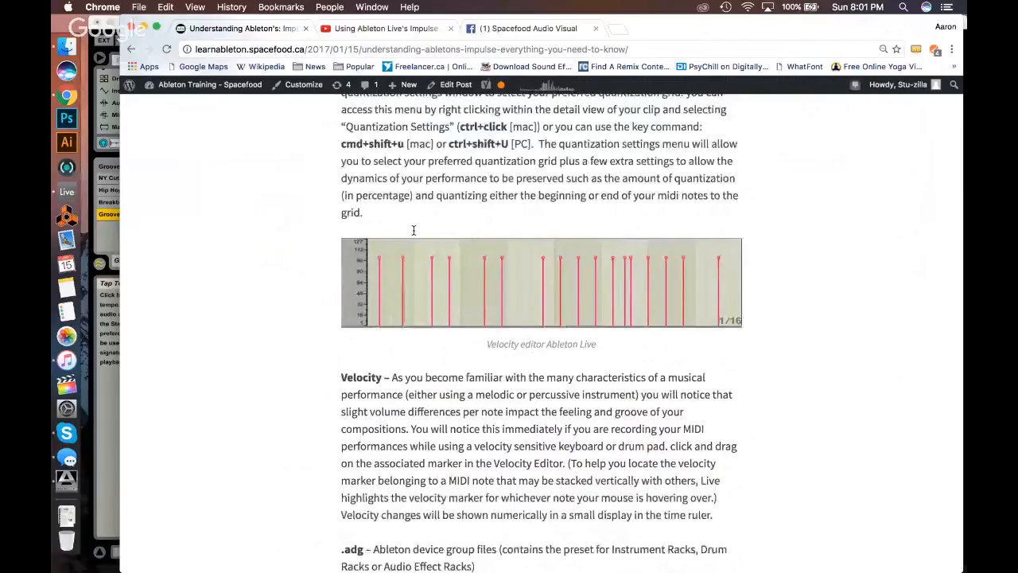
{"action": "scroll", "coordinate": [413, 231], "scroll_direction": "up", "scroll_amount": 3}
{"action": "scroll", "coordinate": [439, 257], "scroll_direction": "down", "scroll_amount": 8}
{"action": "scroll", "coordinate": [461, 282], "scroll_direction": "down", "scroll_amount": 15}
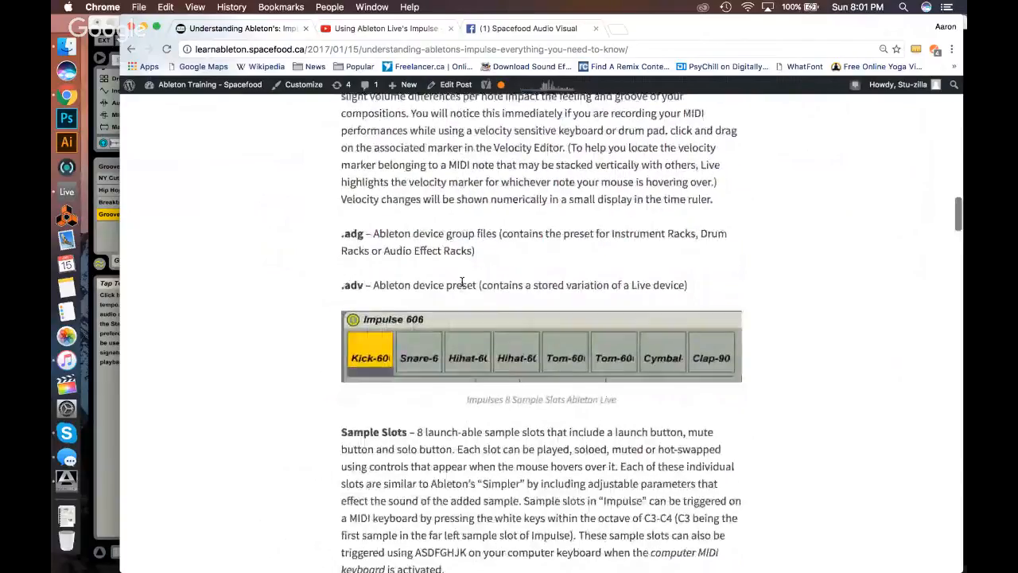
{"action": "scroll", "coordinate": [463, 286], "scroll_direction": "down", "scroll_amount": 1}
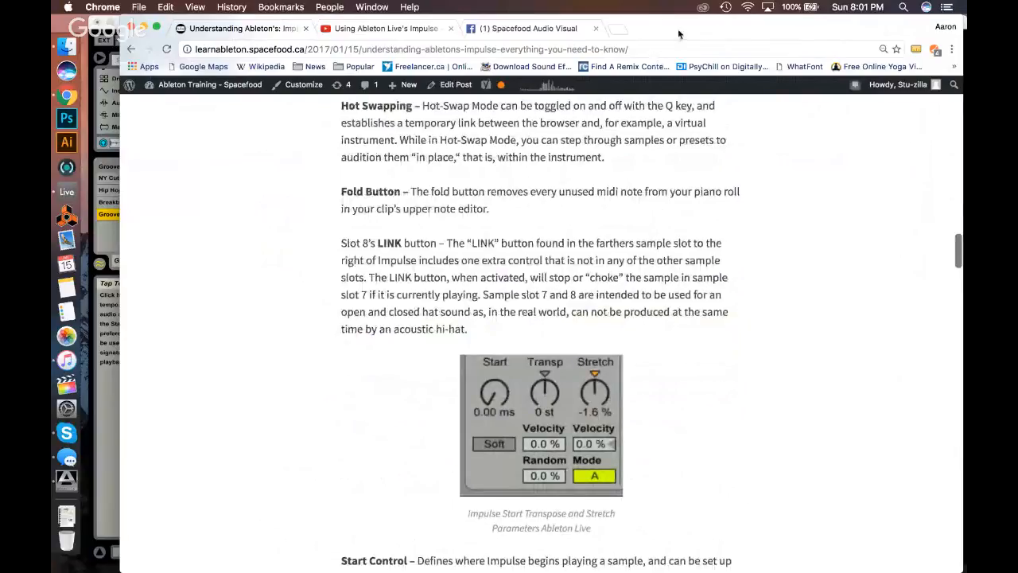
{"action": "scroll", "coordinate": [448, 291], "scroll_direction": "up", "scroll_amount": 2}
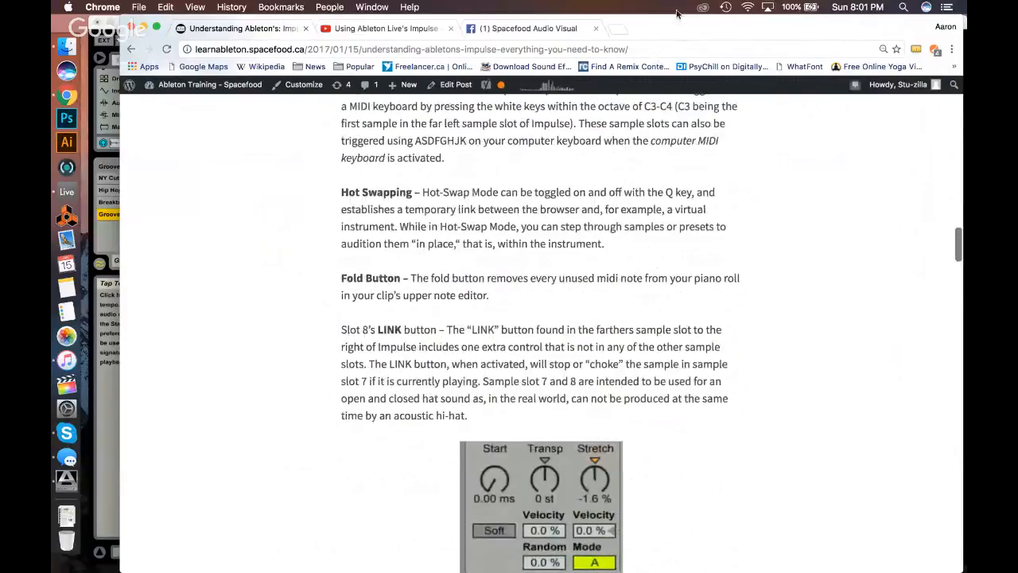
- Move the browser window aside, switch back to Ableton Live, and show the Impulse 808 device in place of the clip view
{"action": "left_click_drag", "start_coordinate": [668, 32], "coordinate": [967, 32]}
{"action": "left_click", "coordinate": [412, 345]}
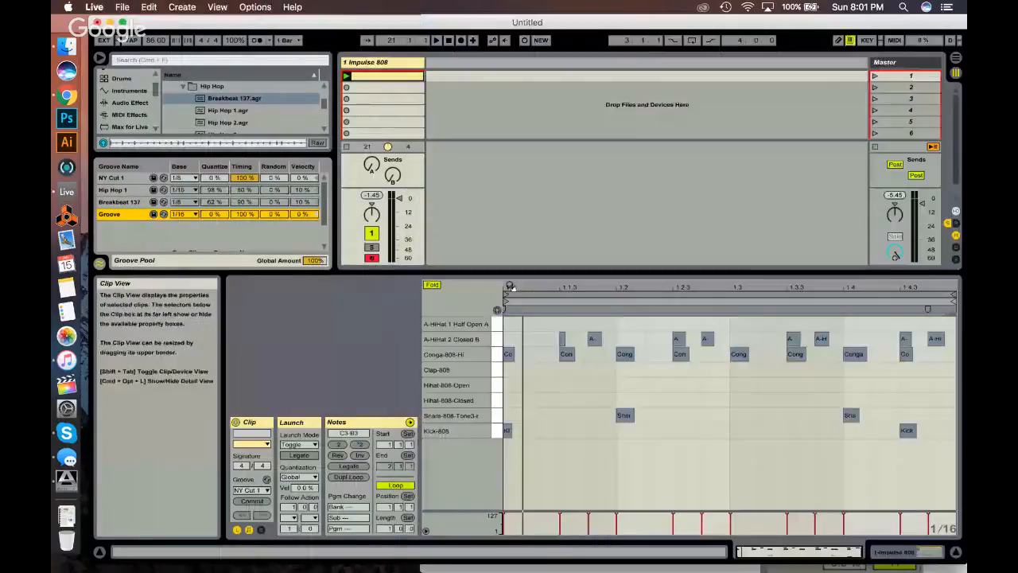
{"action": "key", "text": "shift+Tab"}
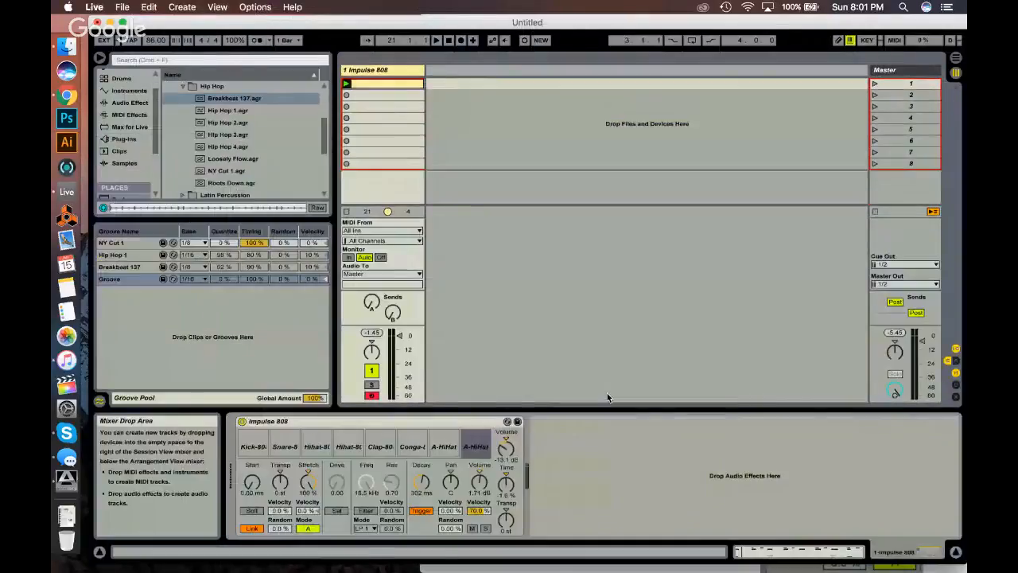
- Hot-swap the Impulse kick slot during playback, audition Kick-707-b, Kick-606-Mod, Kick-808-Tone6-q, Kick-808 and Kick-BrightRoom-Plastic-Hard, and exit Hot-Swap Mode
{"action": "left_click", "coordinate": [262, 450]}
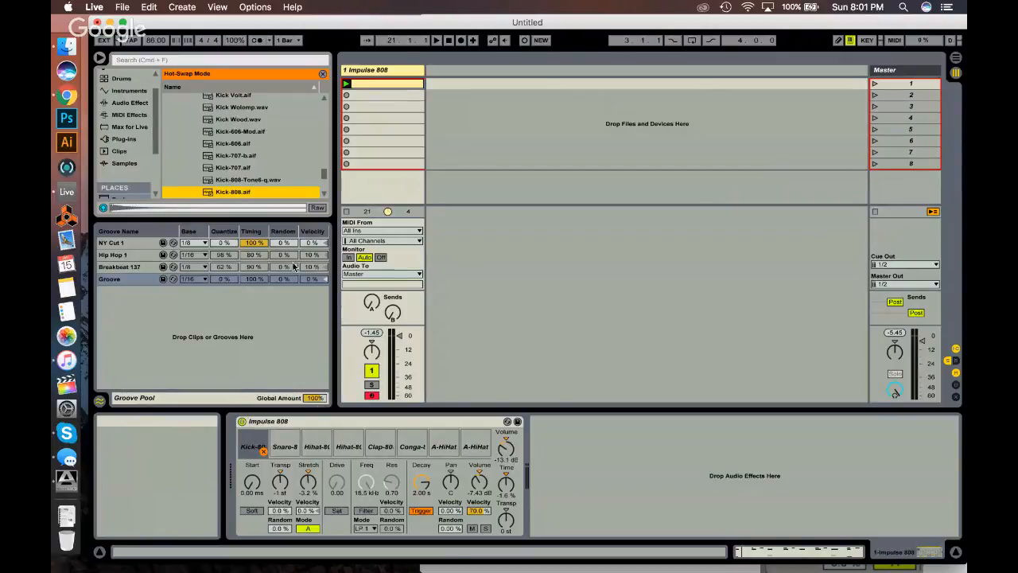
{"action": "key", "text": "space"}
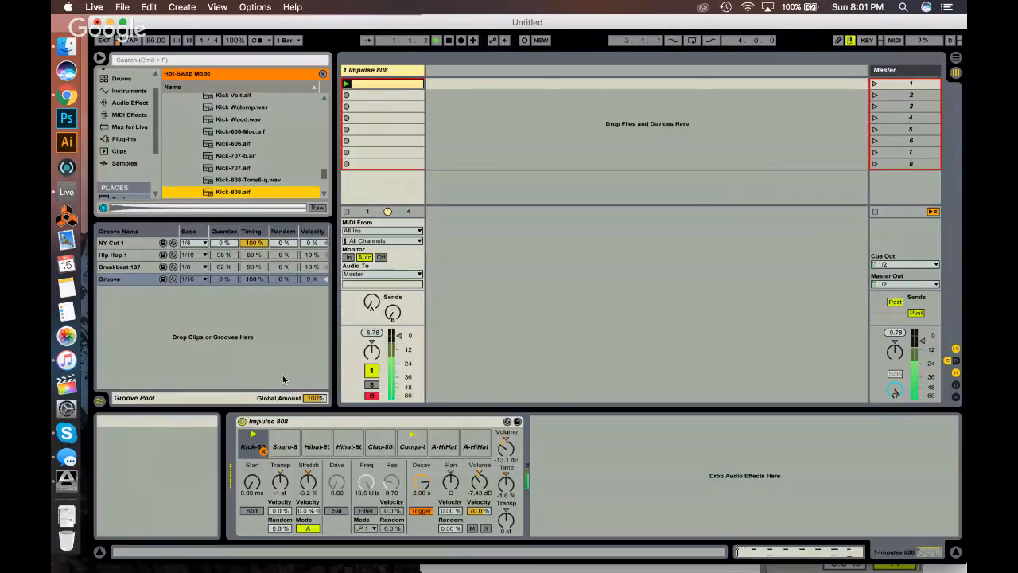
{"action": "left_click", "coordinate": [227, 157]}
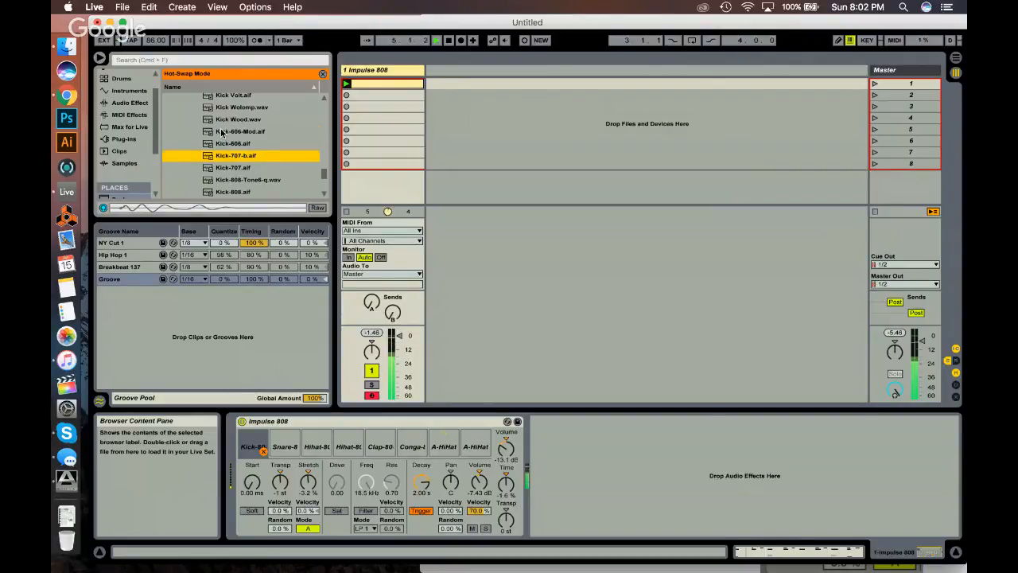
{"action": "left_click", "coordinate": [222, 132]}
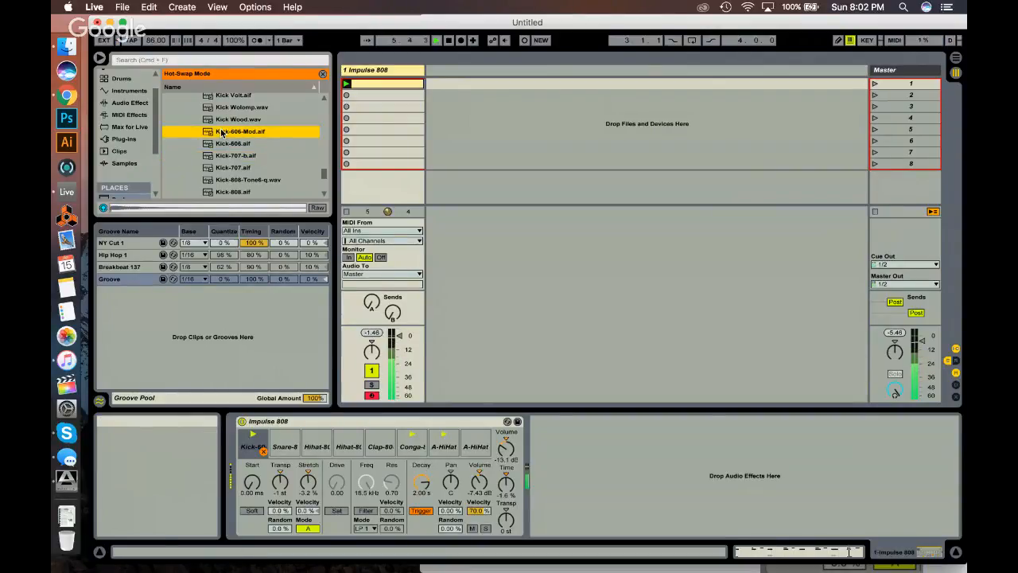
{"action": "left_click", "coordinate": [224, 183]}
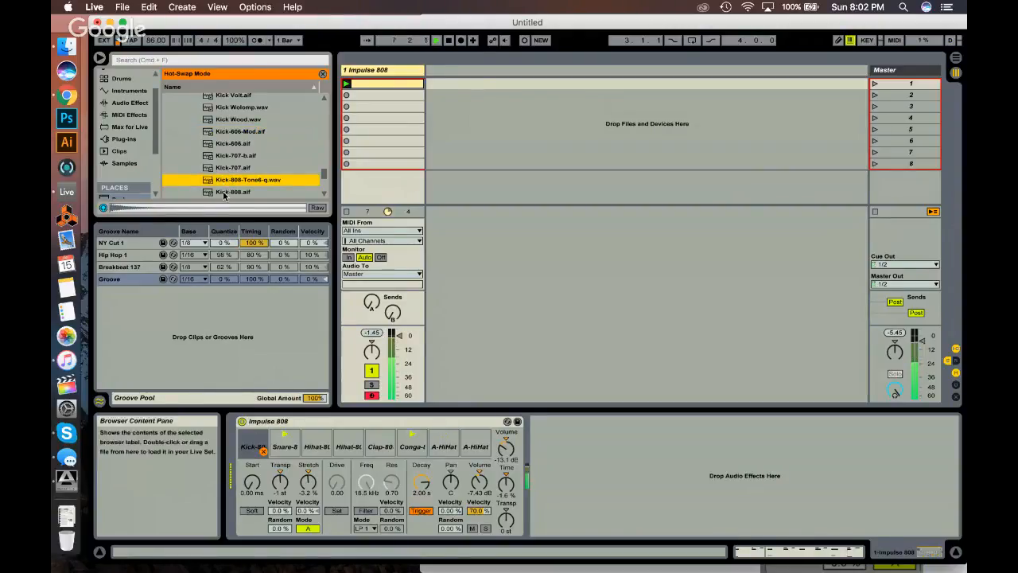
{"action": "left_click", "coordinate": [224, 192]}
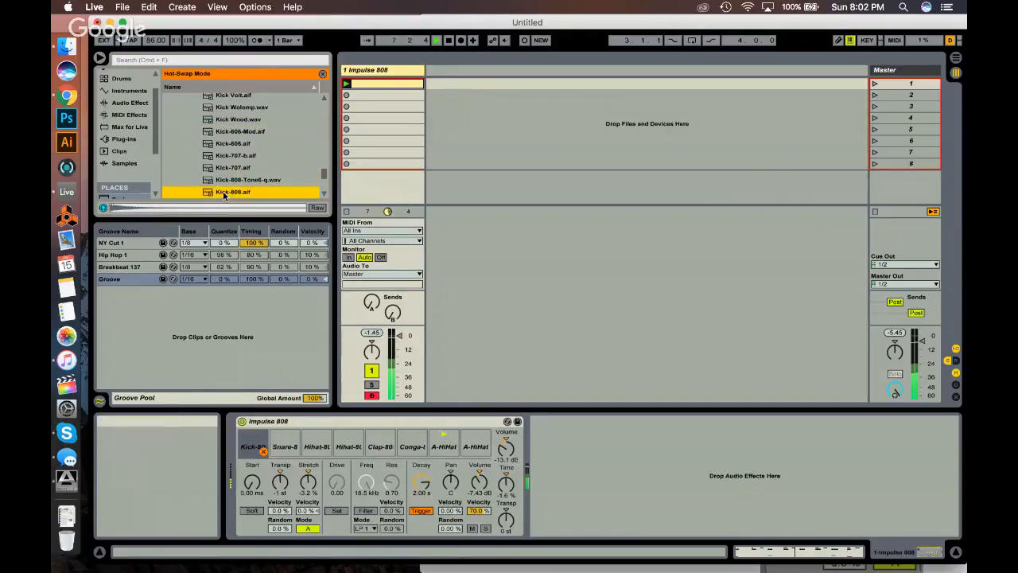
{"action": "scroll", "coordinate": [219, 144], "scroll_direction": "down", "scroll_amount": 3}
{"action": "left_click", "coordinate": [225, 144]}
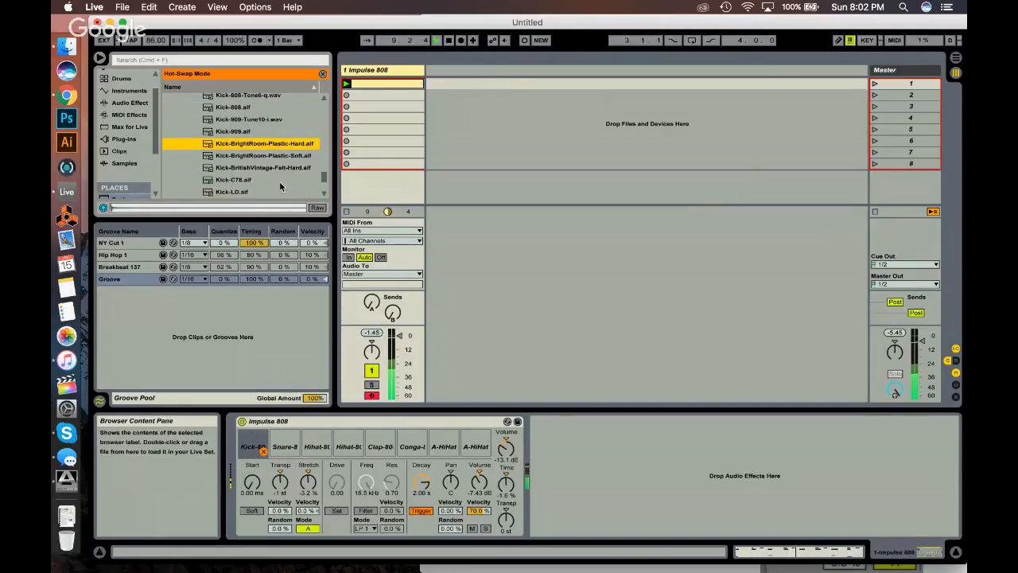
{"action": "left_click", "coordinate": [322, 73]}
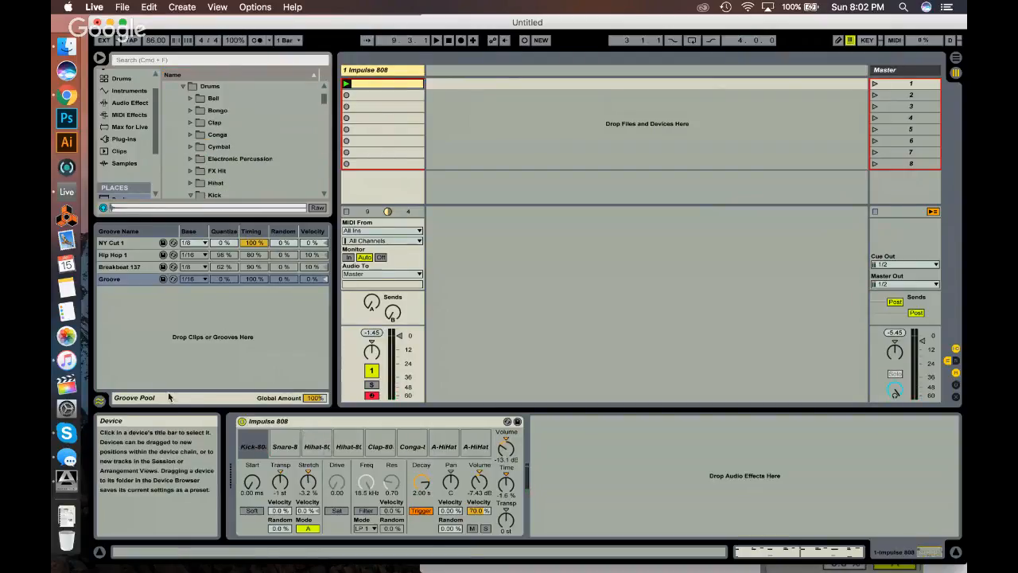